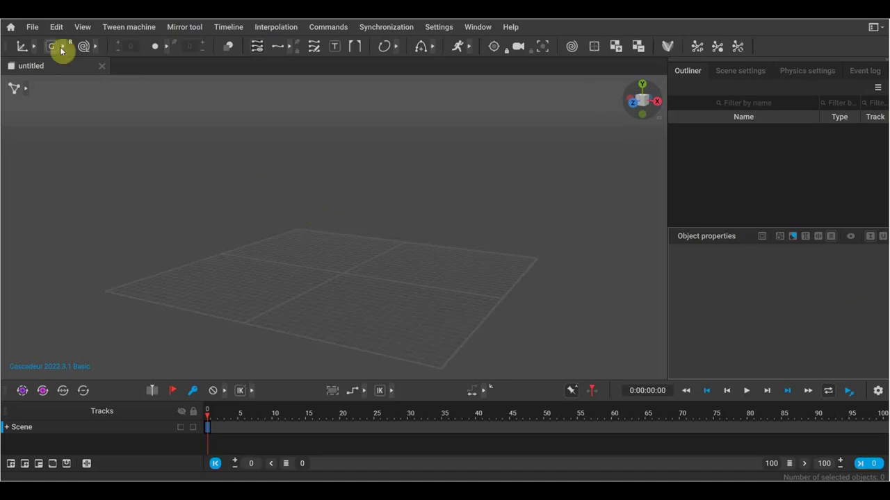
Import the 'untitled' FBX model from the Desktop using File > Import Fbx/Dae > Model.
{"action": "left_click", "coordinate": [33, 28]}
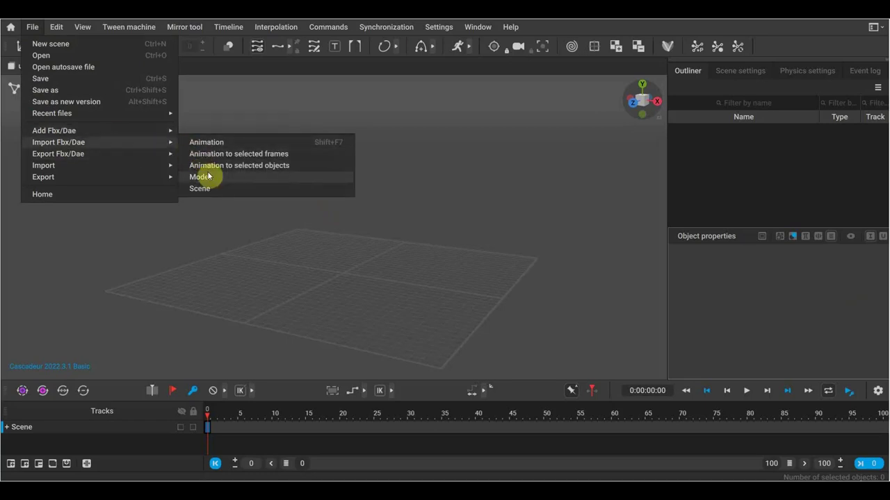
{"action": "mouse_move", "coordinate": [58, 142]}
{"action": "left_click", "coordinate": [208, 175]}
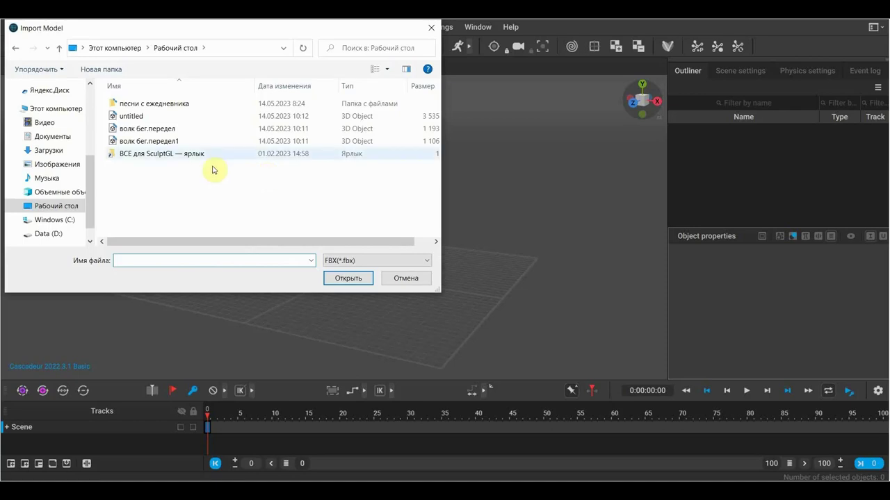
{"action": "left_click", "coordinate": [134, 116]}
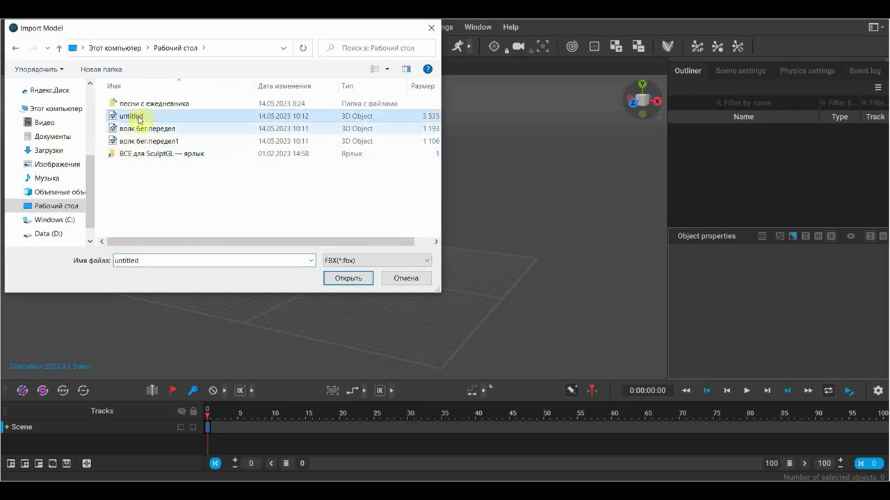
{"action": "left_click", "coordinate": [337, 276]}
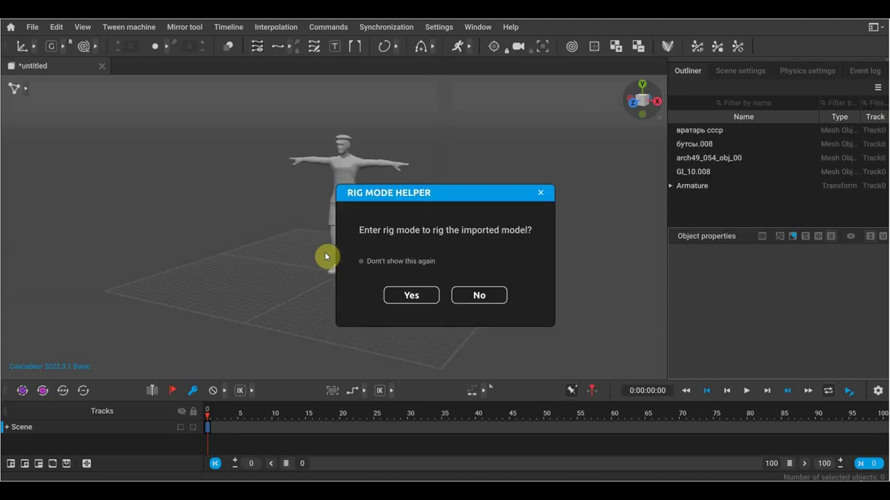
Enter rig mode and run quick rigging so the humanoid skeleton is auto-recognized.
{"action": "left_click", "coordinate": [412, 296]}
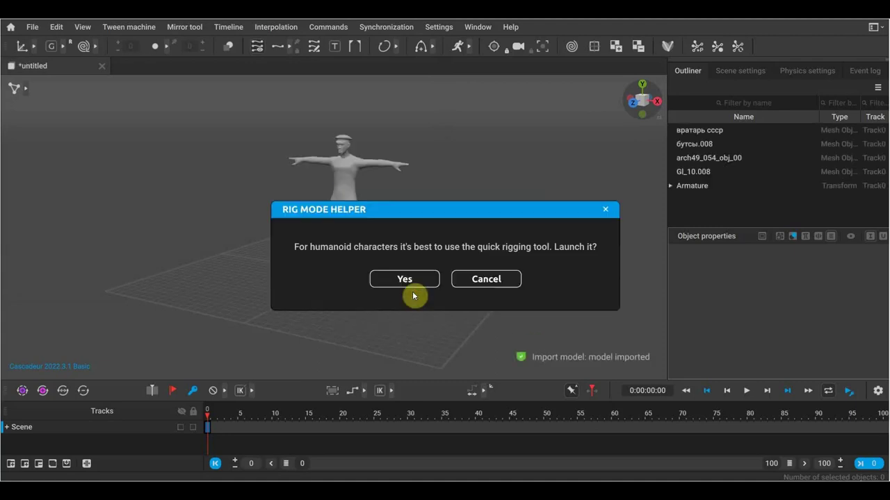
{"action": "left_click", "coordinate": [416, 276]}
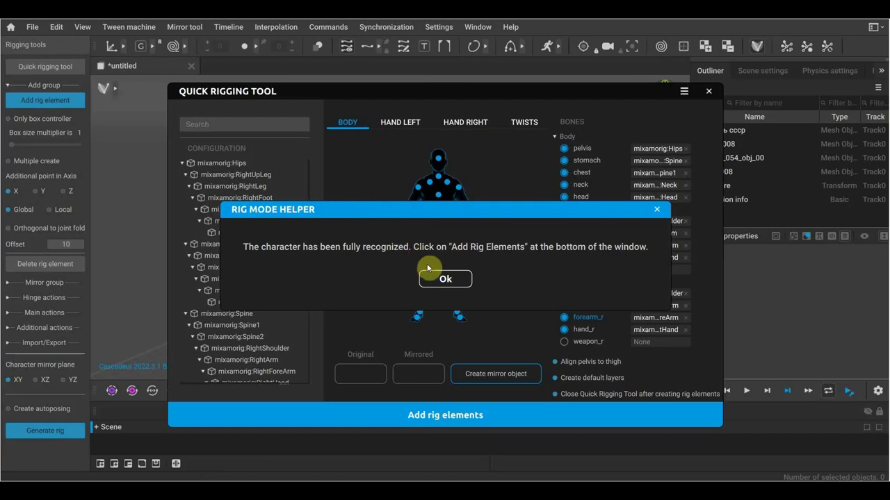
{"action": "left_click", "coordinate": [442, 278]}
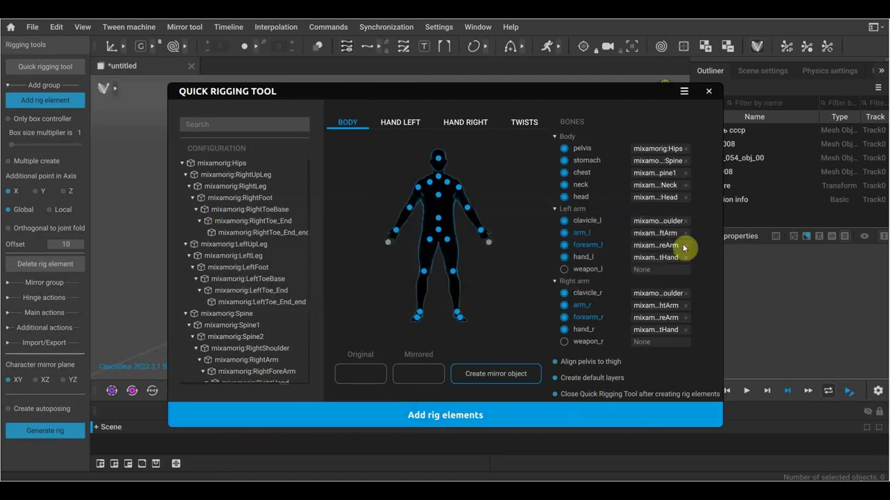
{"action": "left_click", "coordinate": [709, 93]}
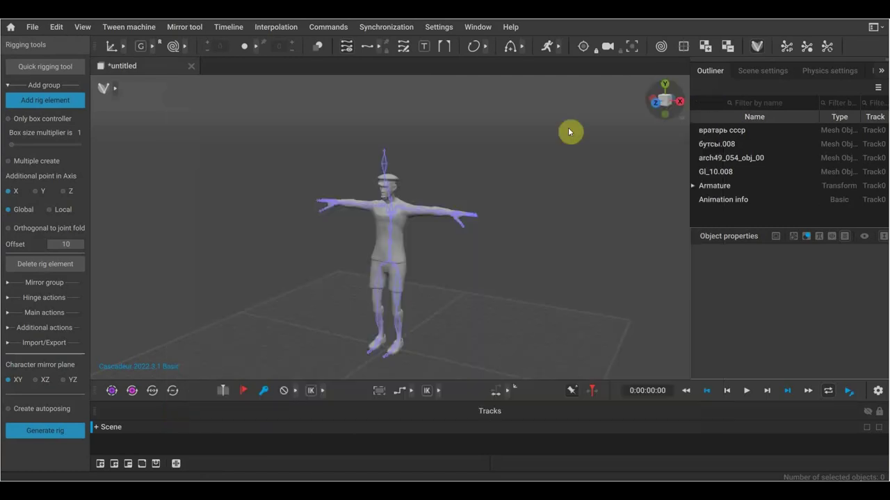
{"action": "left_click", "coordinate": [758, 48]}
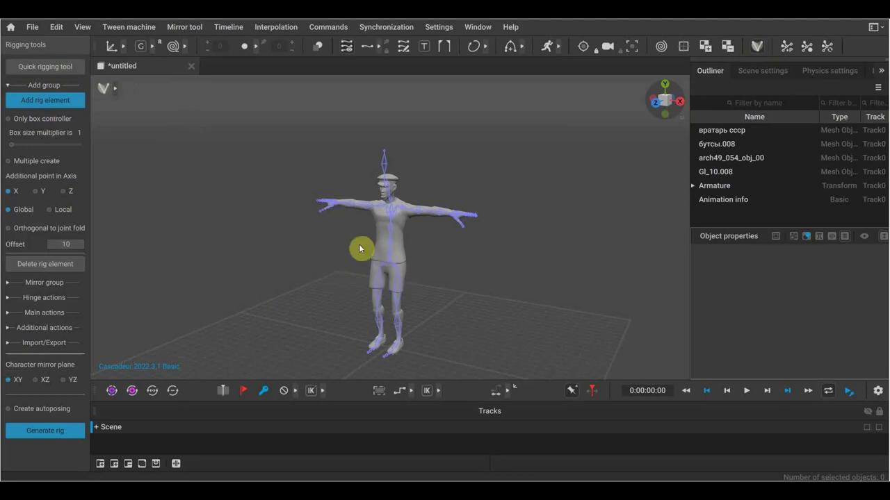
Set mirror names 'right' (Original) and 'left' (Mirrored), view the character front-on, and close the tool.
{"action": "left_click", "coordinate": [38, 71]}
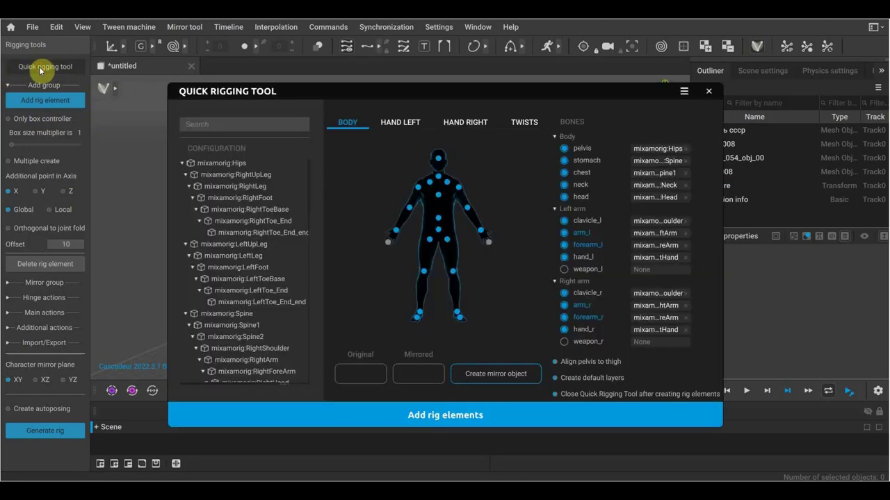
{"action": "left_click", "coordinate": [359, 376]}
{"action": "type", "text": "right"}
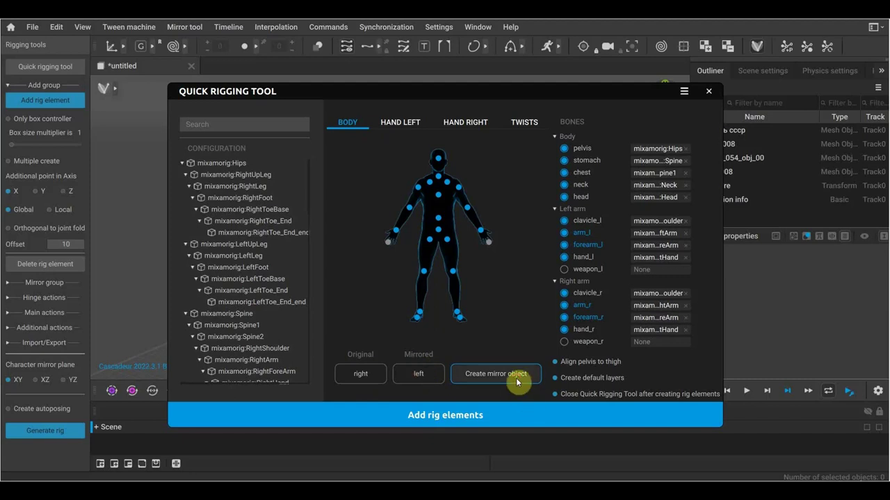
{"action": "mouse_move", "coordinate": [449, 89]}
{"action": "left_mouse_down"}
{"action": "mouse_move", "coordinate": [650, 90]}
{"action": "mouse_move", "coordinate": [715, 78]}
{"action": "left_mouse_up"}
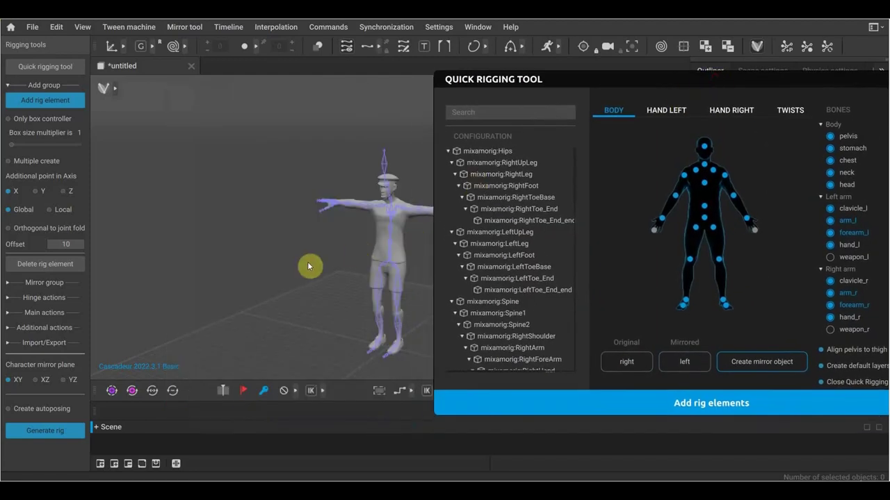
{"action": "middle_click_drag", "start_coordinate": [294, 253], "coordinate": [179, 222]}
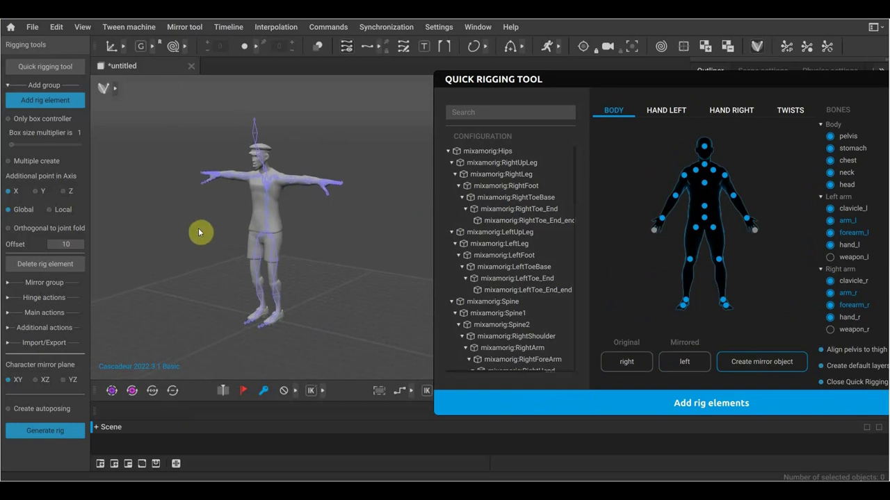
{"action": "mouse_move", "coordinate": [199, 232]}
{"action": "right_mouse_down"}
{"action": "mouse_move", "coordinate": [248, 227]}
{"action": "mouse_move", "coordinate": [315, 246]}
{"action": "mouse_move", "coordinate": [322, 266]}
{"action": "mouse_move", "coordinate": [320, 239]}
{"action": "right_mouse_up"}
{"action": "left_click_drag", "start_coordinate": [716, 78], "coordinate": [629, 69]}
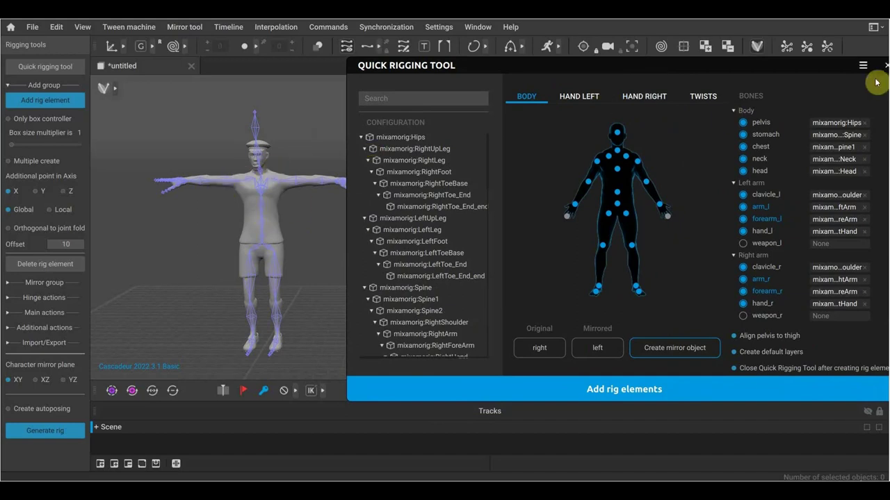
{"action": "left_click_drag", "start_coordinate": [881, 67], "coordinate": [781, 77]}
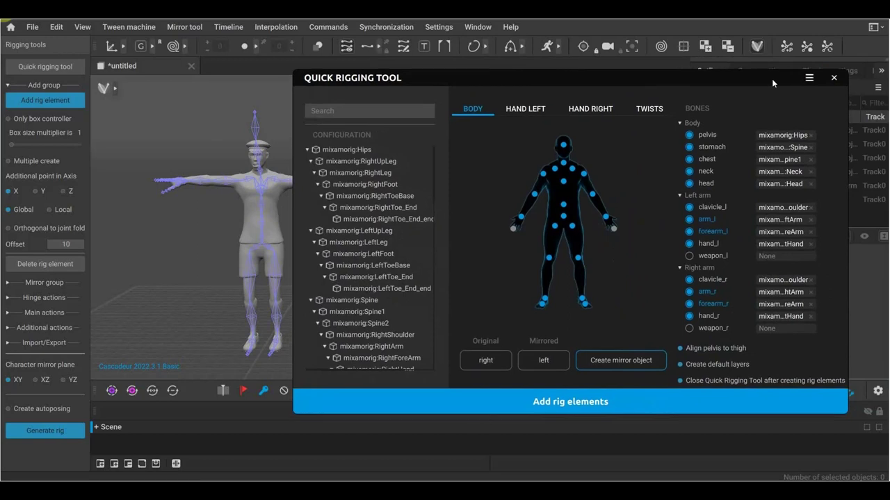
{"action": "left_click", "coordinate": [843, 75]}
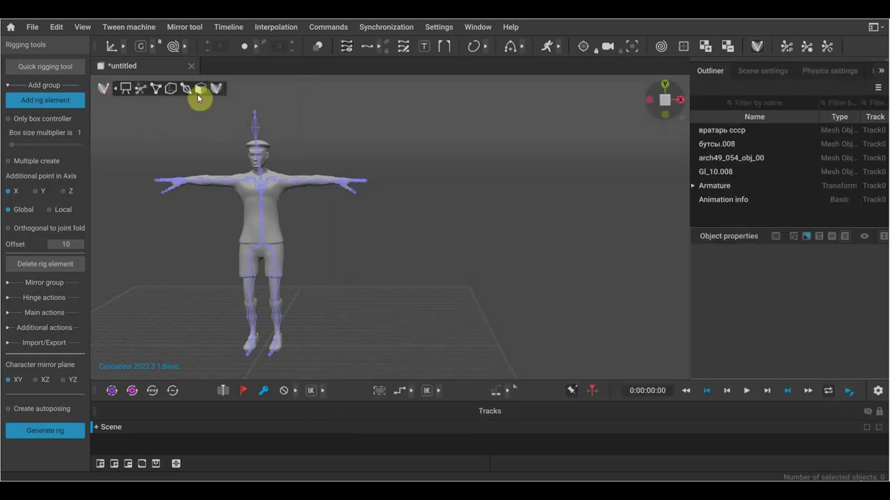
{"action": "mouse_move", "coordinate": [217, 89]}
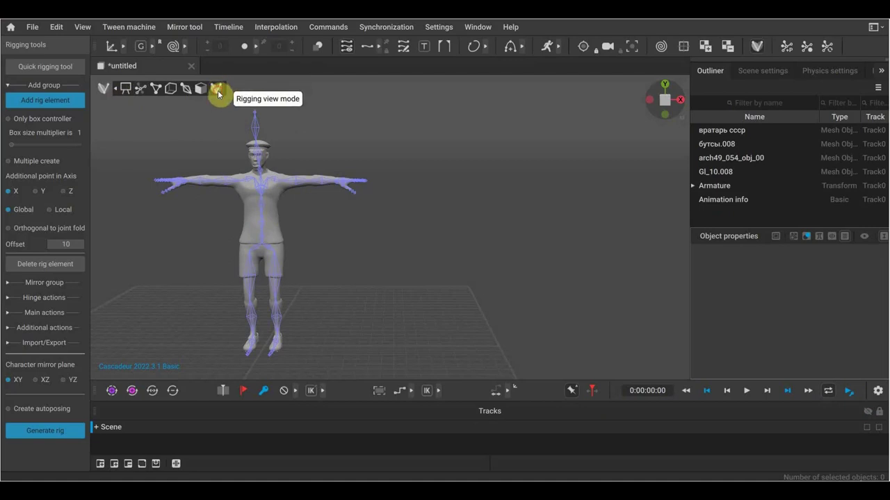
Check the character in Mesh and Joint display modes, then bring back the Quick rigging tool.
{"action": "left_click", "coordinate": [201, 92]}
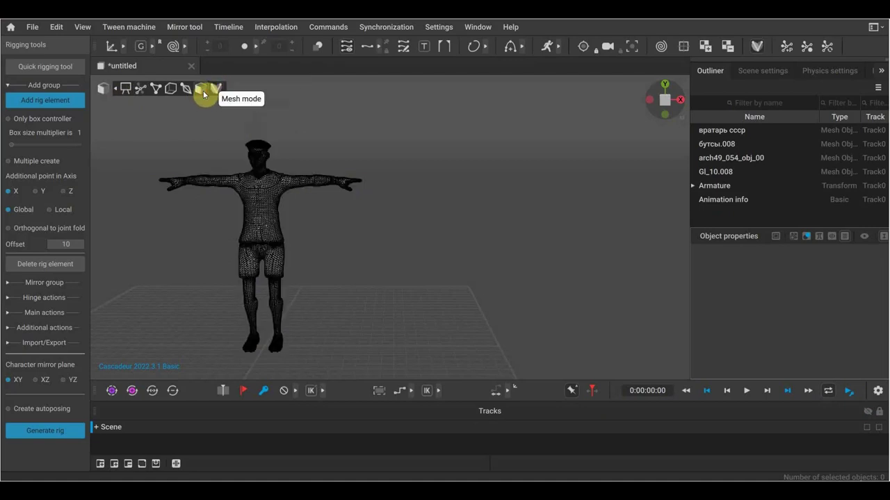
{"action": "left_click", "coordinate": [186, 93]}
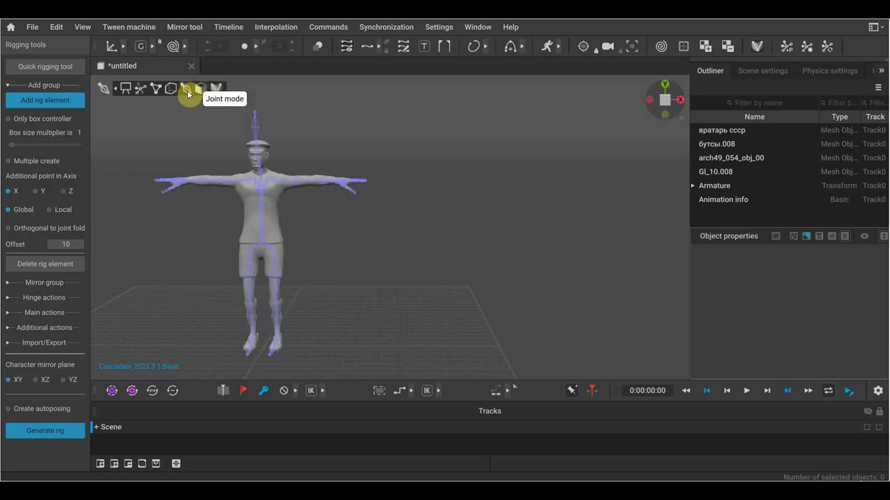
{"action": "left_click", "coordinate": [57, 66]}
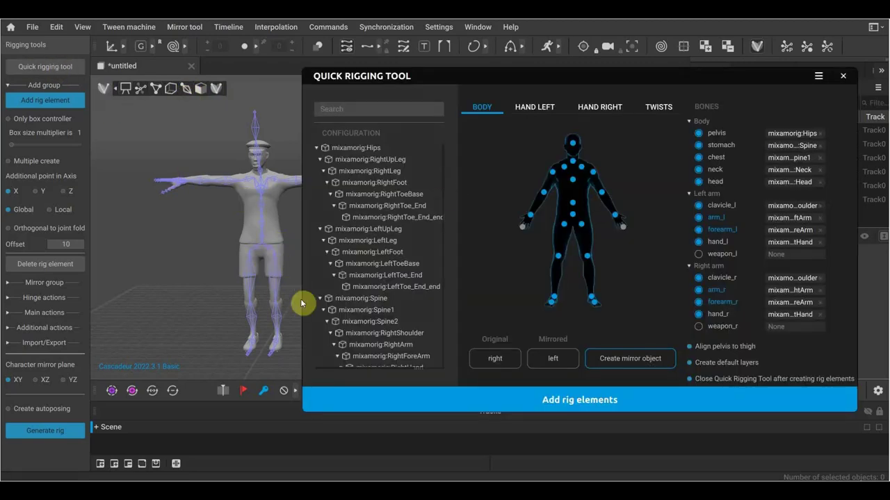
Review the HAND LEFT, HAND RIGHT and TWISTS mappings, then add the rig elements.
{"action": "left_click", "coordinate": [539, 111]}
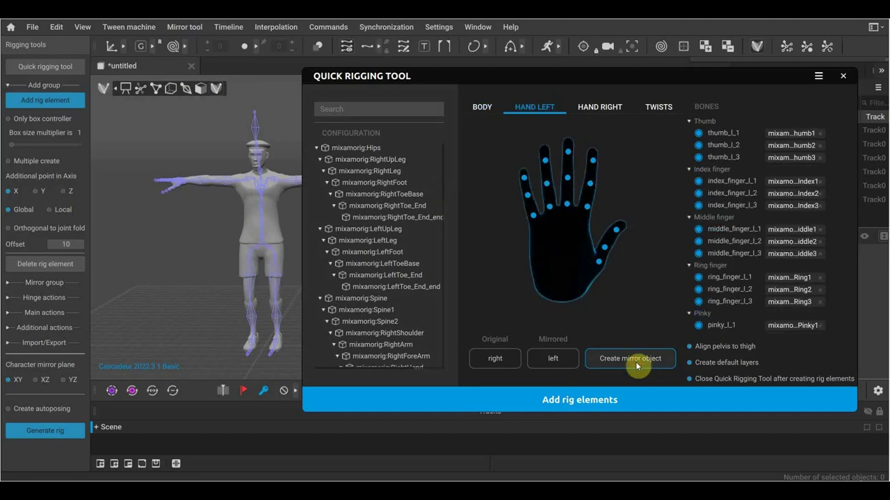
{"action": "left_click", "coordinate": [602, 114]}
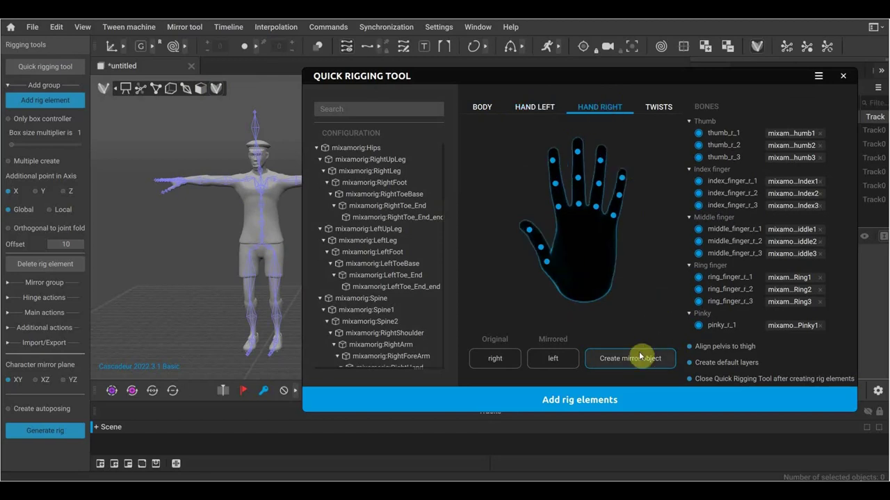
{"action": "left_click", "coordinate": [657, 109]}
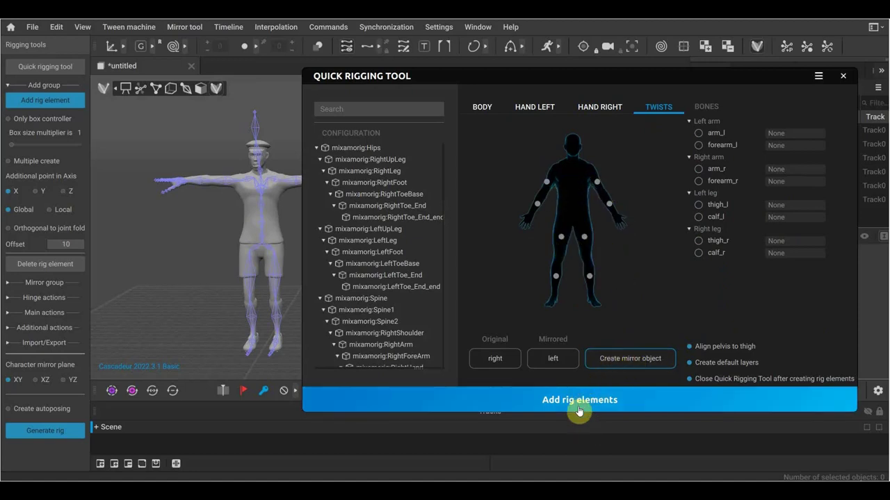
{"action": "left_click", "coordinate": [553, 410]}
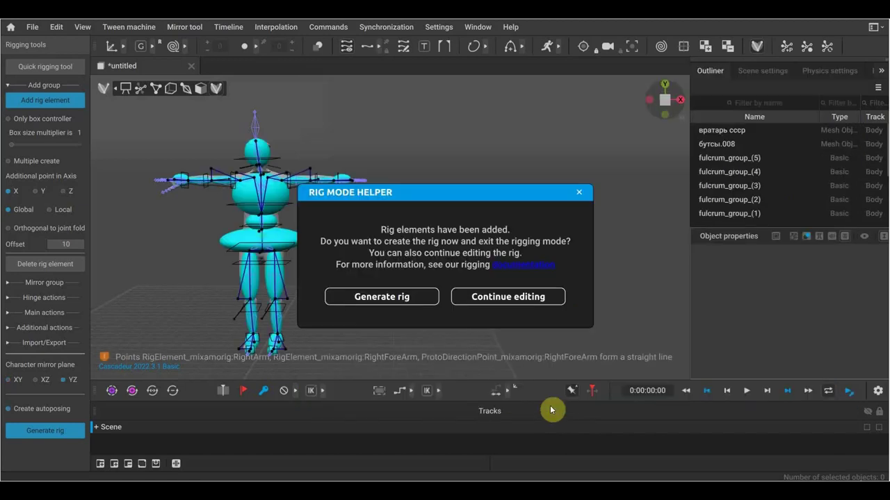
Generate the rig and orbit the view to see the whole figure.
{"action": "left_click", "coordinate": [393, 299]}
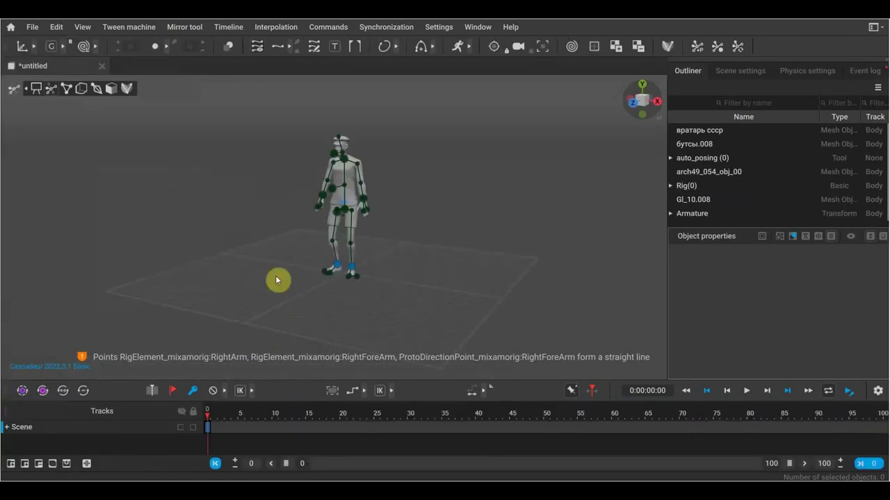
{"action": "scroll", "coordinate": [357, 240], "scroll_direction": "up", "scroll_amount": 5}
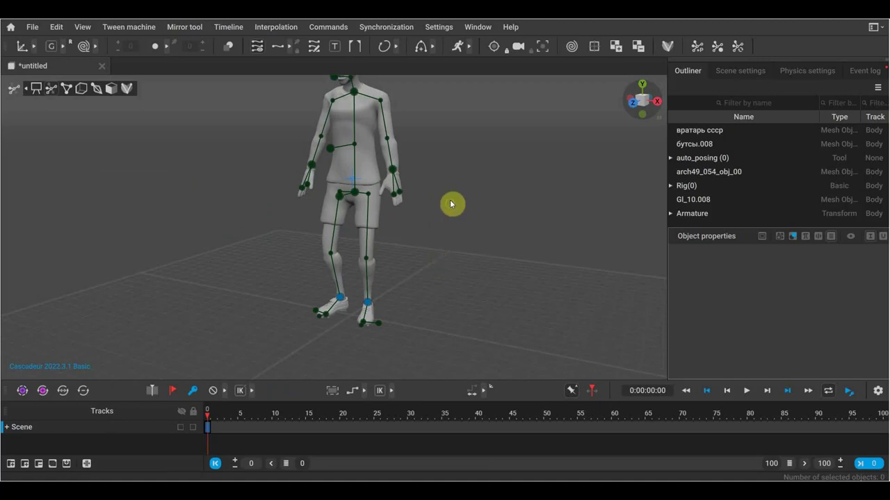
{"action": "right_click_drag", "start_coordinate": [435, 259], "coordinate": [440, 260]}
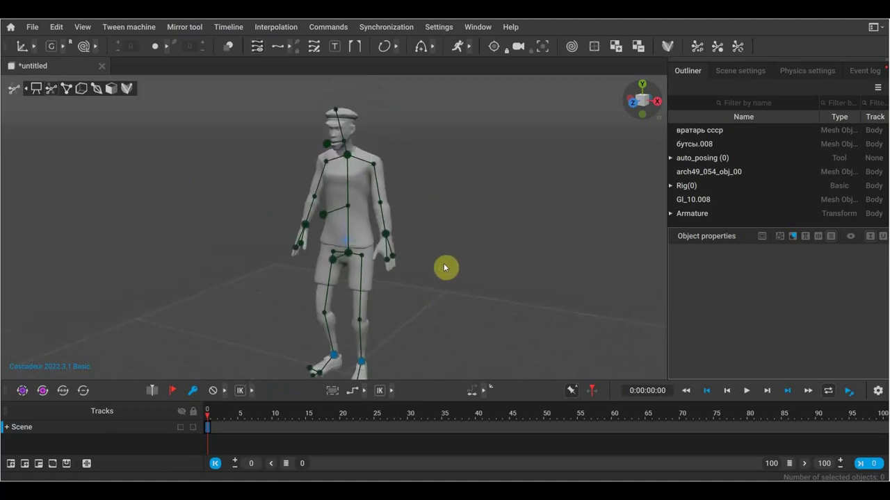
Cycle the viewport display modes, ending on the joint rig with controller dots.
{"action": "left_click", "coordinate": [129, 89]}
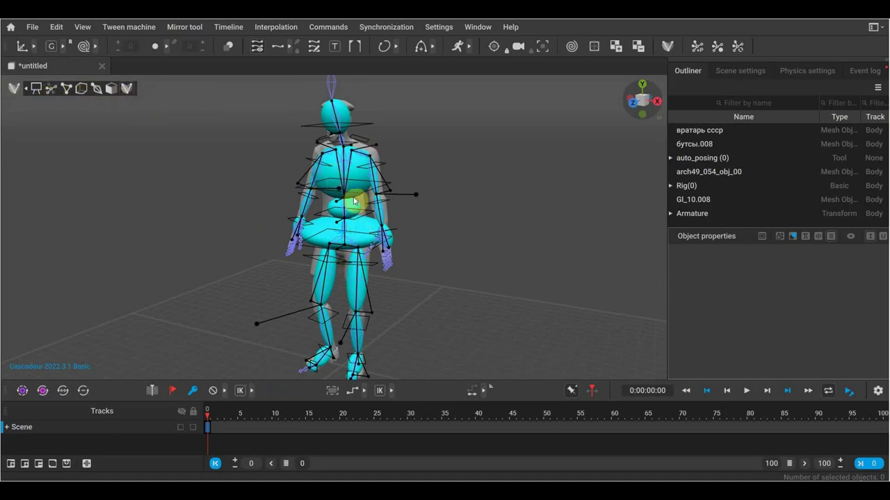
{"action": "left_click", "coordinate": [111, 89]}
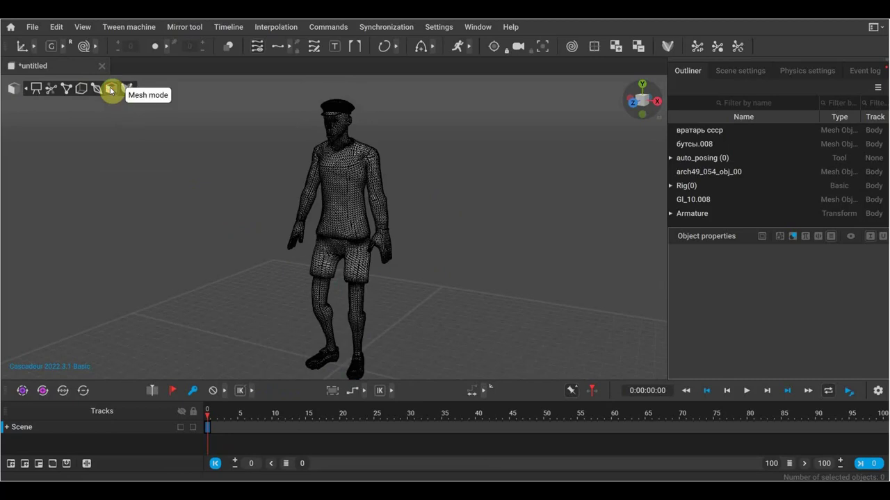
{"action": "left_click", "coordinate": [97, 90]}
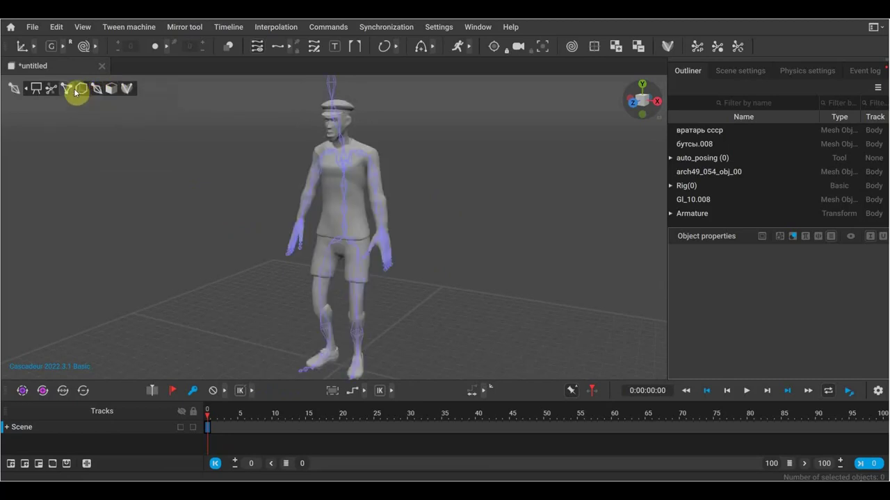
{"action": "left_click", "coordinate": [68, 92]}
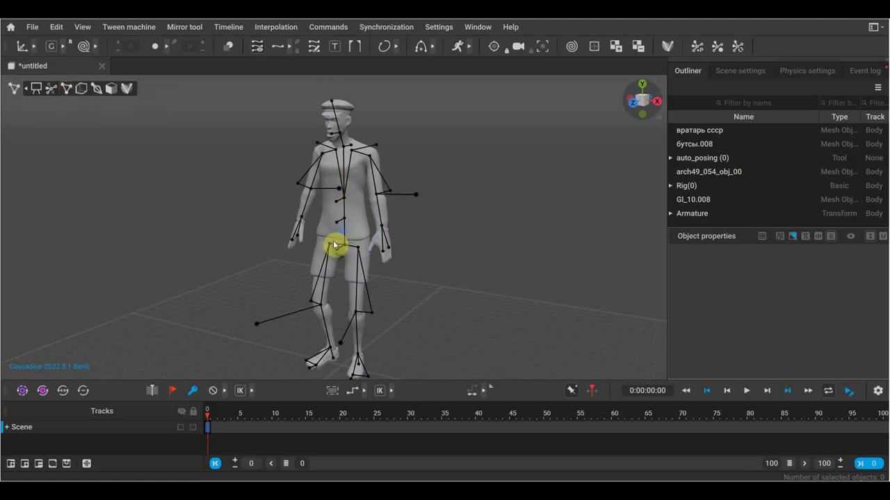
{"action": "left_click", "coordinate": [51, 89]}
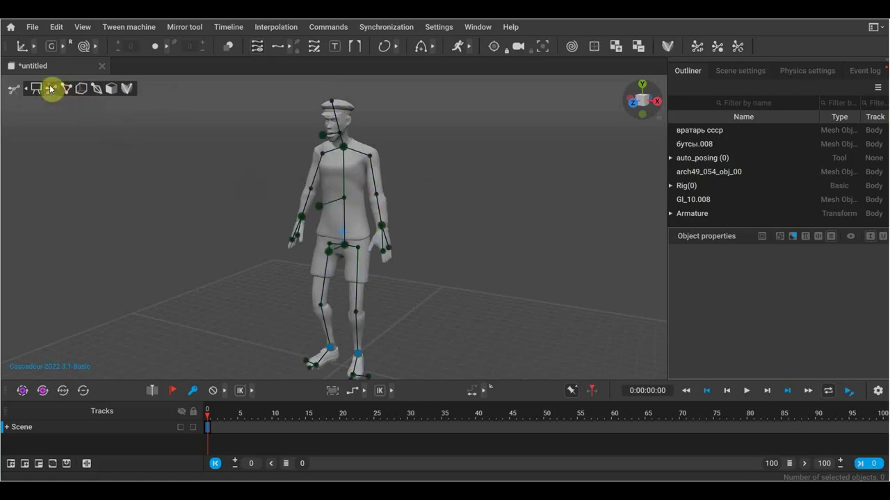
Box-select the rig controllers, then pick the right hand controller hand_r.
{"action": "left_click", "coordinate": [318, 206]}
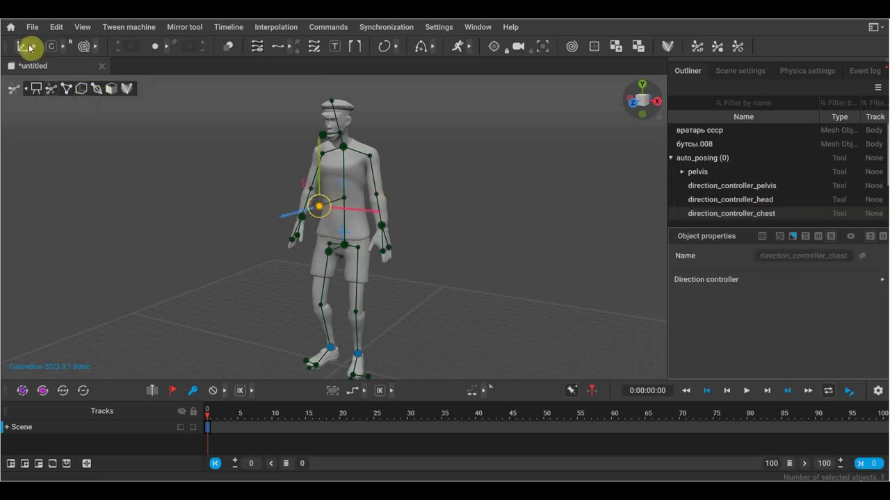
{"action": "left_click", "coordinate": [33, 46]}
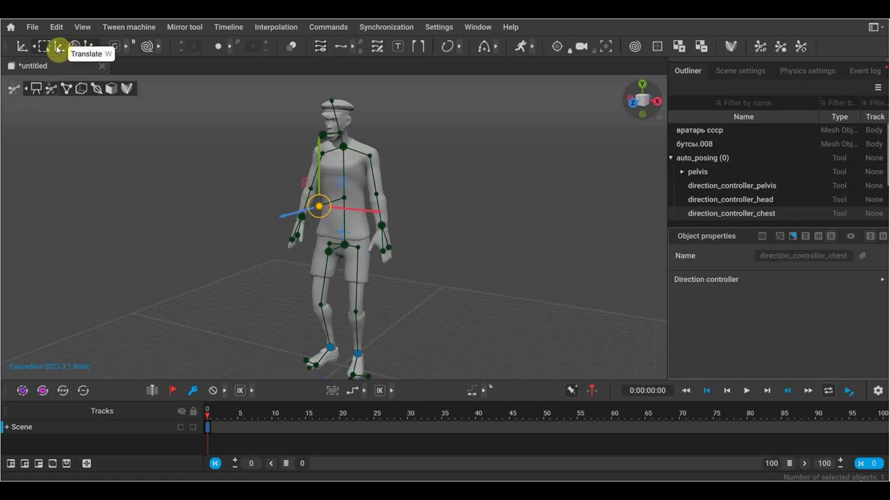
{"action": "left_click", "coordinate": [58, 49]}
{"action": "left_click_drag", "start_coordinate": [233, 80], "coordinate": [447, 339]}
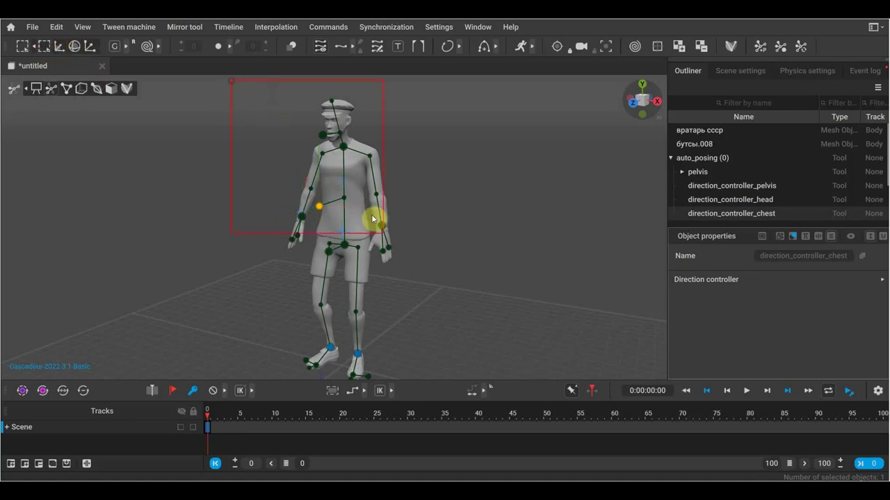
{"action": "left_click_drag", "start_coordinate": [492, 390], "coordinate": [491, 390]}
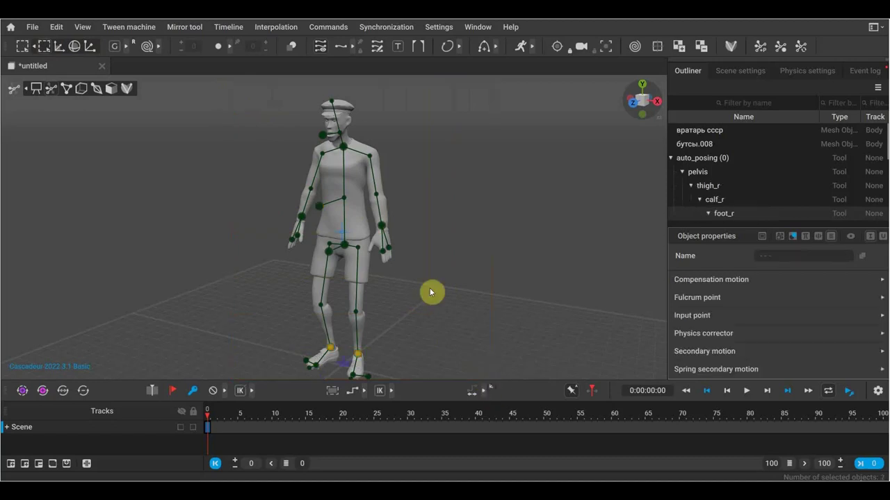
{"action": "left_click", "coordinate": [377, 200]}
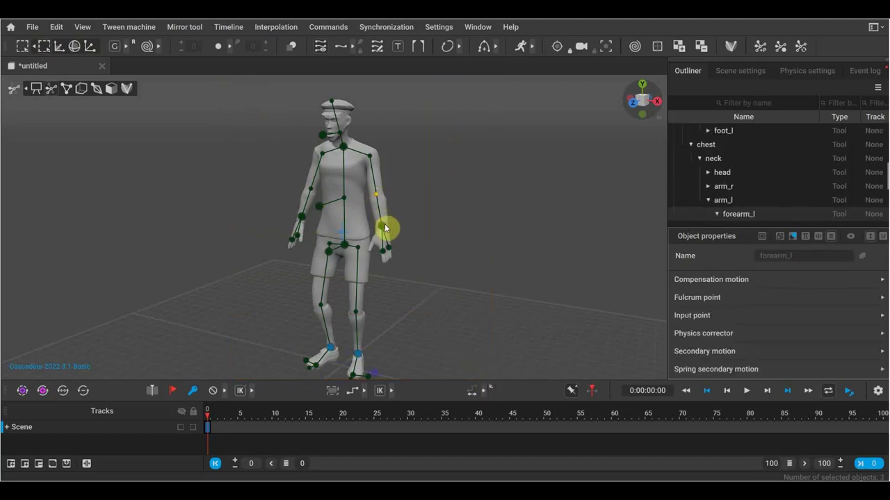
{"action": "left_click", "coordinate": [301, 218]}
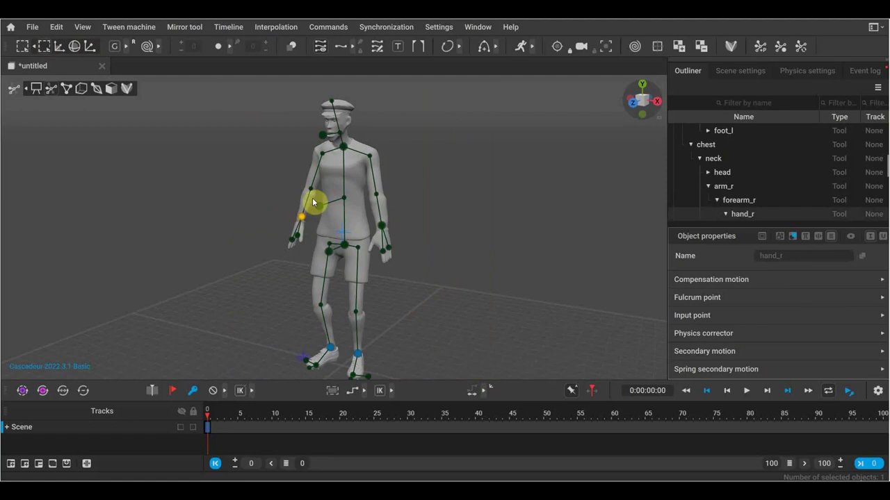
{"action": "left_click", "coordinate": [312, 194]}
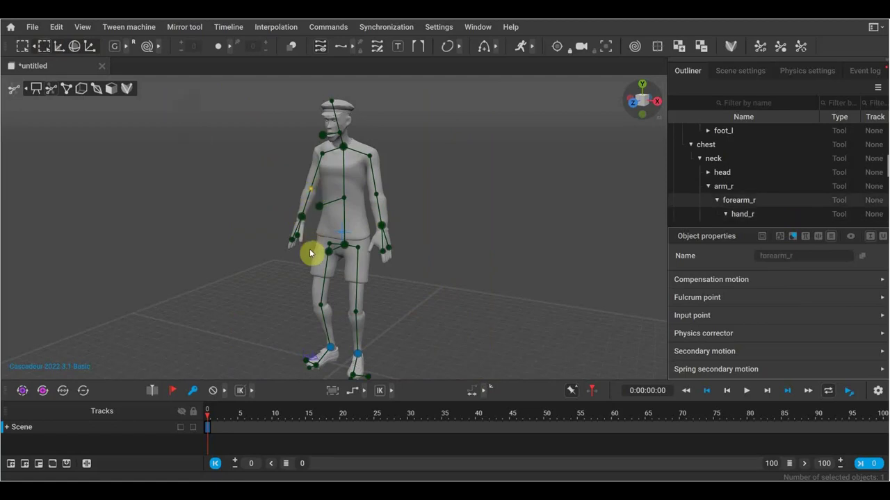
{"action": "left_click", "coordinate": [301, 218]}
Move the right hand out to the side, switching it to forward kinematics.
{"action": "left_click", "coordinate": [59, 46]}
{"action": "mouse_move", "coordinate": [297, 219]}
{"action": "left_mouse_down"}
{"action": "mouse_move", "coordinate": [204, 258]}
{"action": "mouse_move", "coordinate": [275, 220]}
{"action": "mouse_move", "coordinate": [235, 240]}
{"action": "mouse_move", "coordinate": [246, 233]}
{"action": "left_mouse_up"}
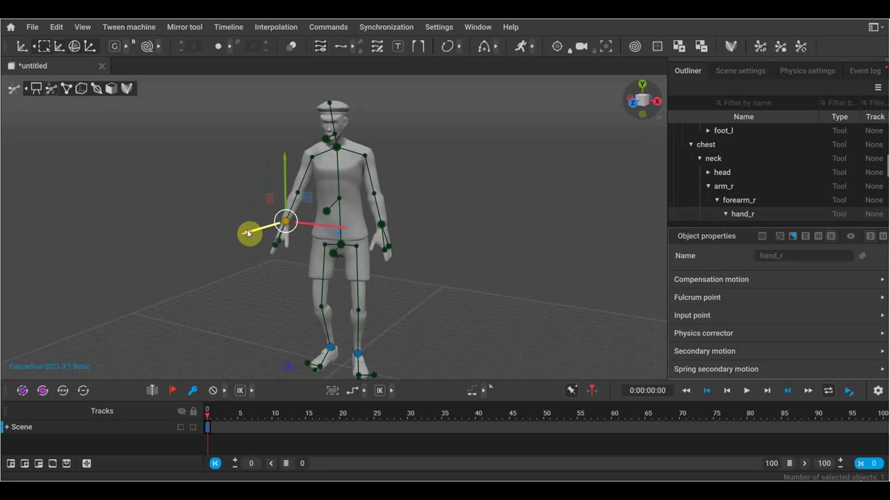
{"action": "left_click", "coordinate": [391, 391]}
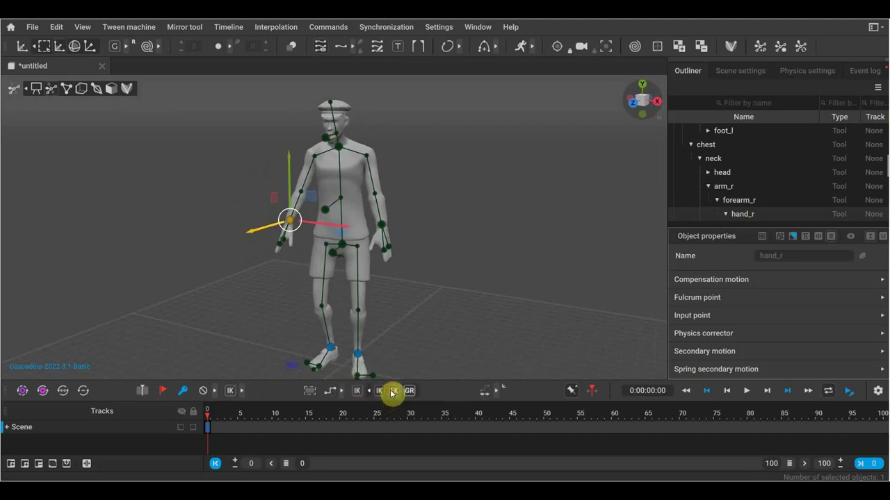
{"action": "left_click", "coordinate": [397, 391]}
{"action": "left_click_drag", "start_coordinate": [258, 229], "coordinate": [264, 236]}
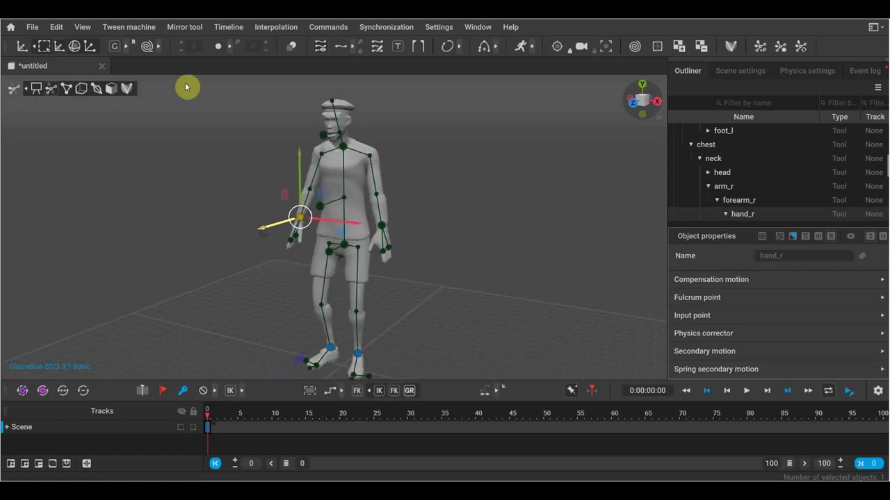
Fine-tune the right hand on local and global axes, then raise the arm sideways in global FK.
{"action": "left_click", "coordinate": [120, 47]}
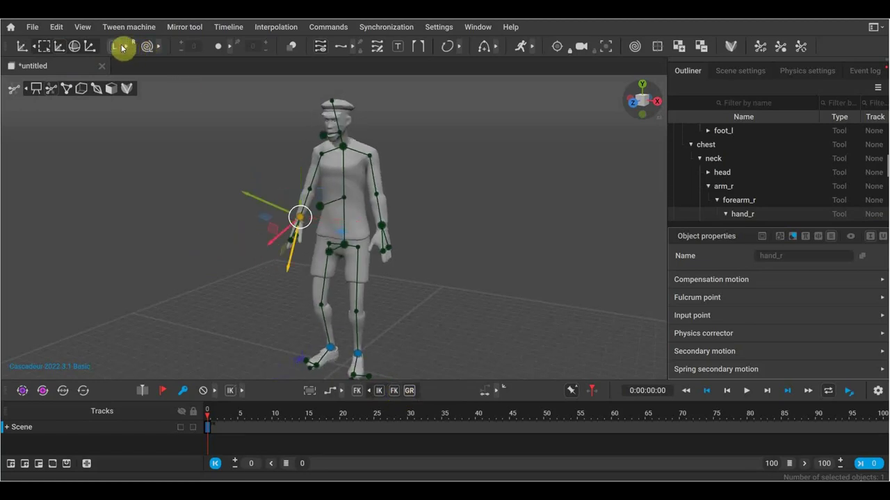
{"action": "left_click", "coordinate": [124, 47]}
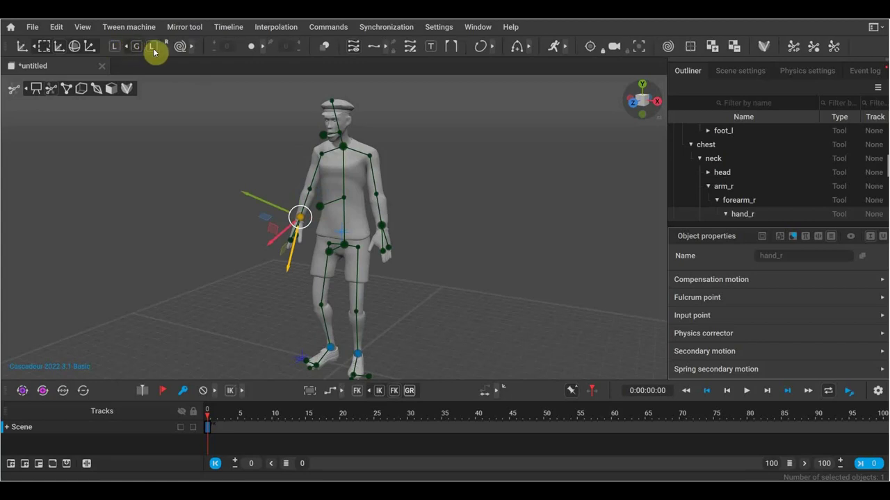
{"action": "left_click", "coordinate": [134, 54]}
{"action": "mouse_move", "coordinate": [242, 231]}
{"action": "left_mouse_down"}
{"action": "mouse_move", "coordinate": [192, 252]}
{"action": "mouse_move", "coordinate": [258, 225]}
{"action": "left_mouse_up"}
{"action": "left_click", "coordinate": [153, 48]}
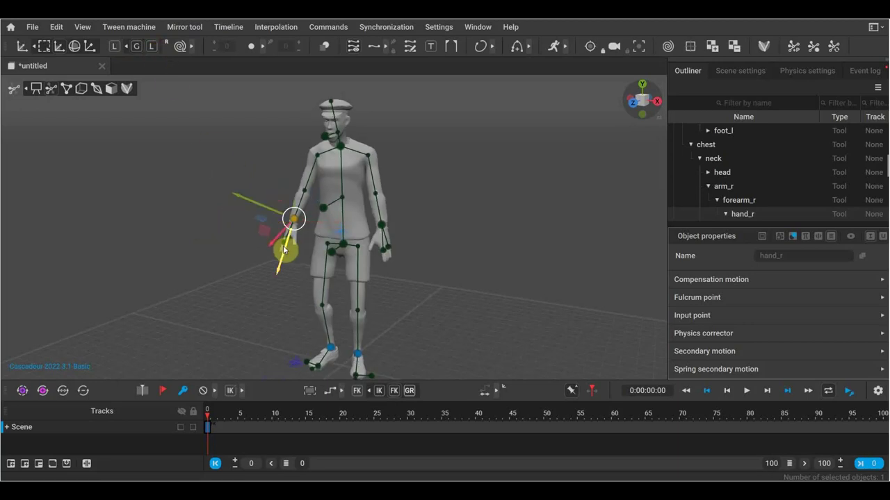
{"action": "mouse_move", "coordinate": [281, 267]}
{"action": "left_mouse_down"}
{"action": "mouse_move", "coordinate": [272, 297]}
{"action": "mouse_move", "coordinate": [282, 266]}
{"action": "left_mouse_up"}
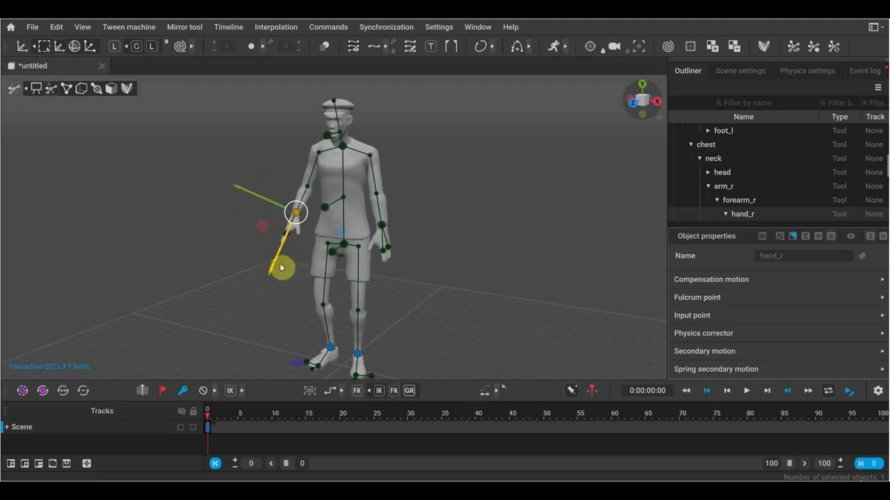
{"action": "left_click", "coordinate": [409, 393]}
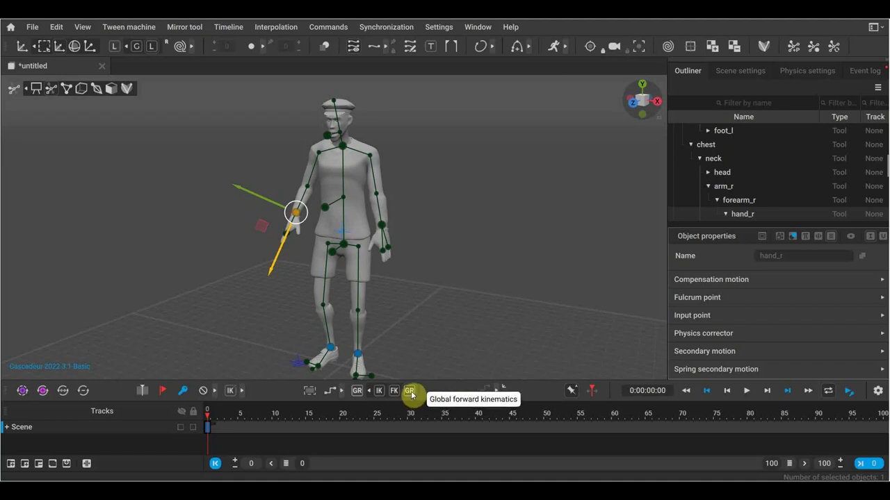
{"action": "left_click_drag", "start_coordinate": [243, 194], "coordinate": [199, 173]}
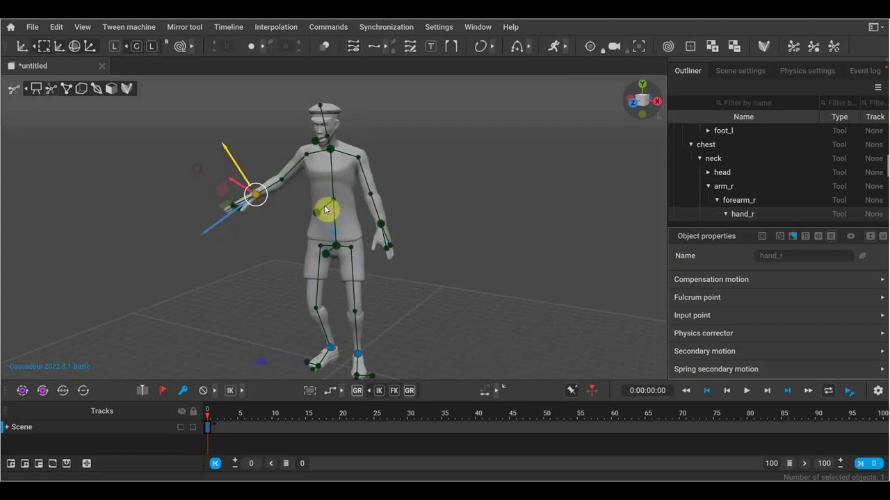
Select the left hand controller and turn it in toward the hip.
{"action": "left_click", "coordinate": [382, 227]}
{"action": "left_click_drag", "start_coordinate": [405, 285], "coordinate": [352, 225]}
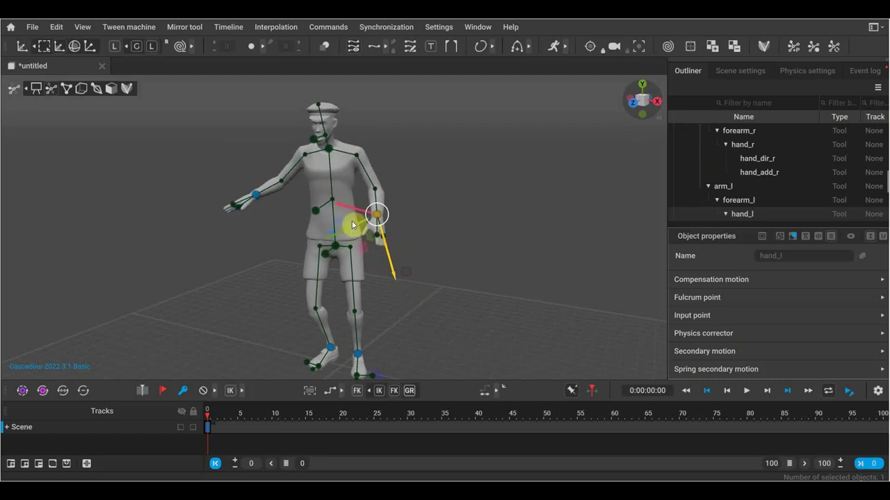
{"action": "left_click_drag", "start_coordinate": [345, 209], "coordinate": [326, 198]}
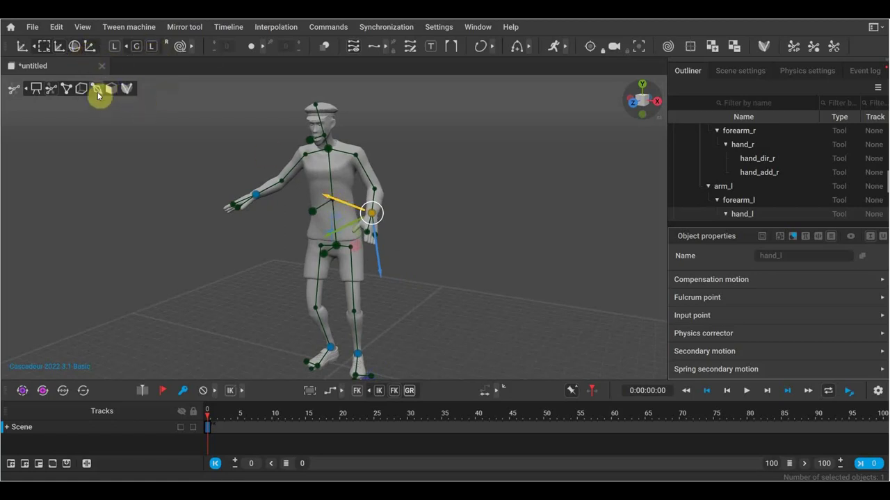
Switch to joint display and adjust the RightHand and LeftHand joint orientations.
{"action": "left_click", "coordinate": [81, 90]}
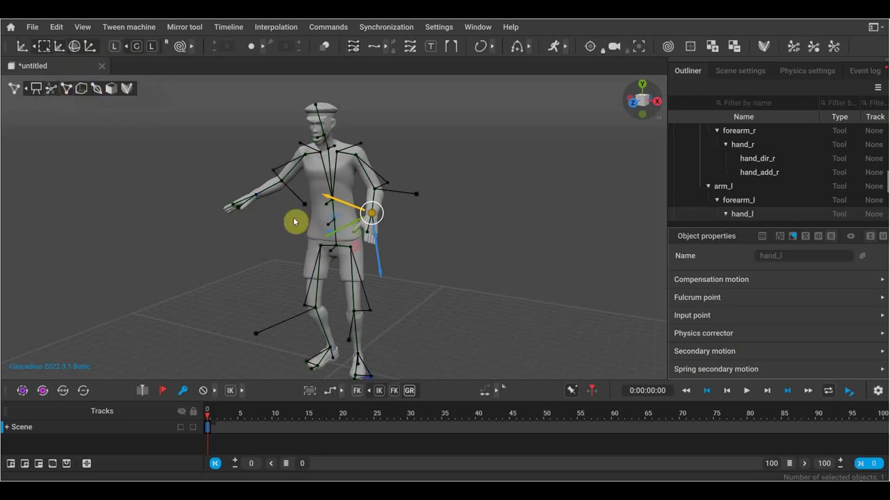
{"action": "left_click", "coordinate": [257, 199]}
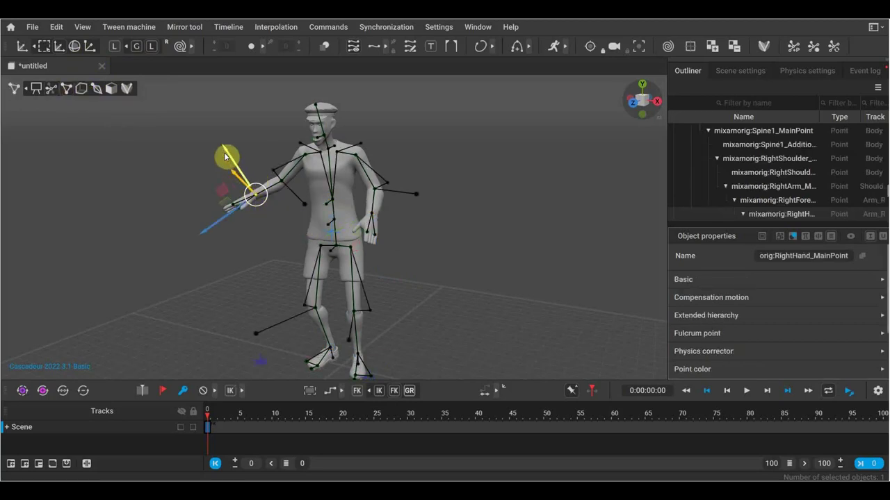
{"action": "mouse_move", "coordinate": [224, 154]}
{"action": "left_mouse_down"}
{"action": "mouse_move", "coordinate": [219, 143]}
{"action": "mouse_move", "coordinate": [243, 157]}
{"action": "mouse_move", "coordinate": [235, 148]}
{"action": "left_mouse_up"}
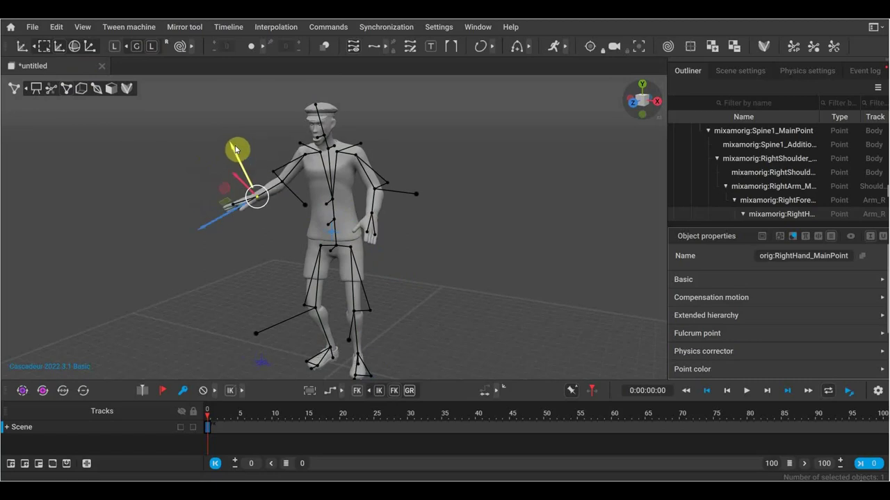
{"action": "left_click", "coordinate": [374, 213]}
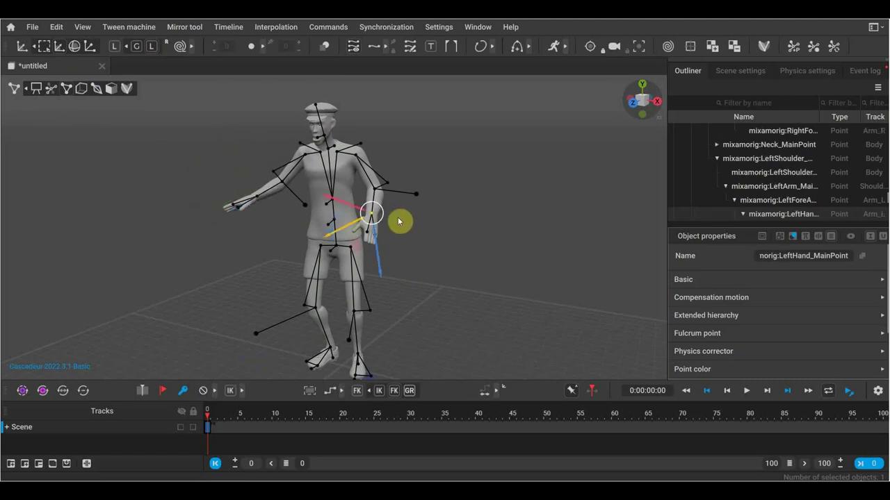
{"action": "mouse_move", "coordinate": [331, 198]}
{"action": "left_mouse_down"}
{"action": "mouse_move", "coordinate": [348, 201]}
{"action": "mouse_move", "coordinate": [330, 189]}
{"action": "left_mouse_up"}
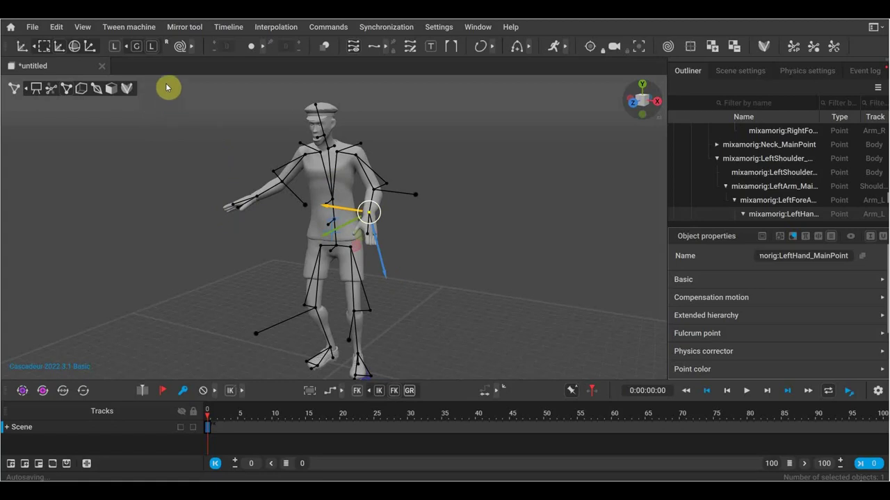
Try rotating the left hand joint and controller, then switch on Rig mode.
{"action": "left_click", "coordinate": [75, 46]}
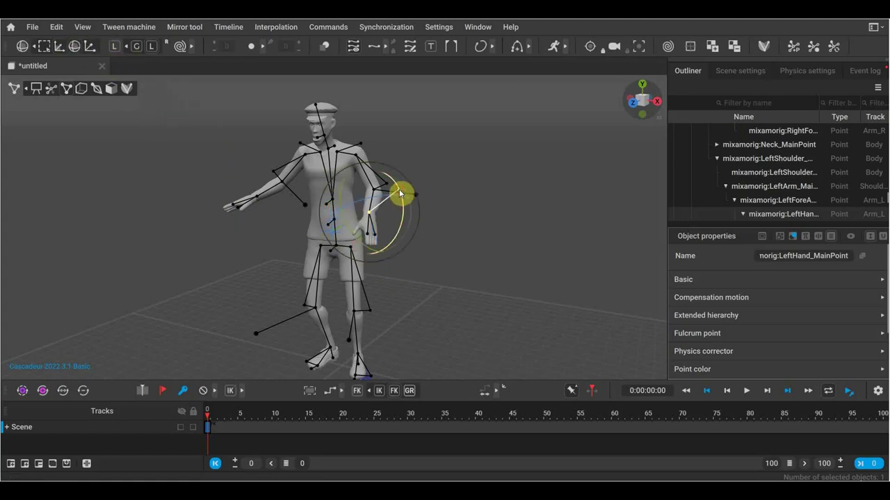
{"action": "left_click", "coordinate": [400, 193]}
{"action": "left_click_drag", "start_coordinate": [410, 189], "coordinate": [414, 182]}
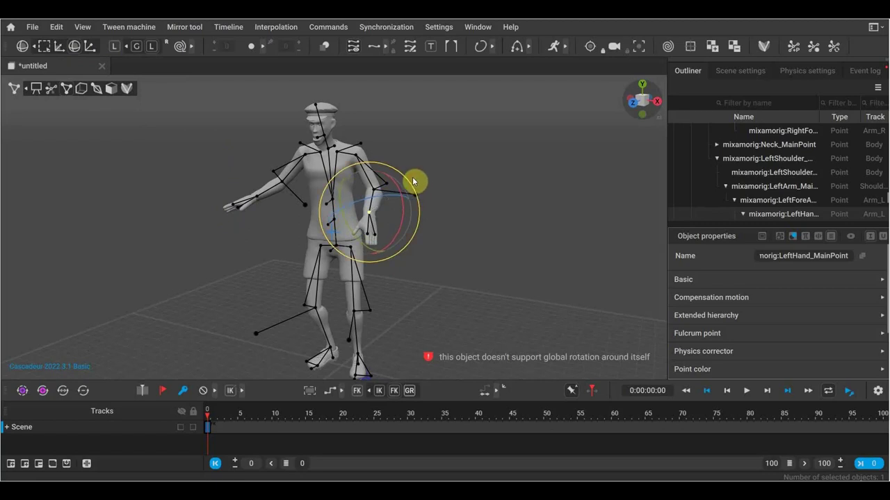
{"action": "left_click", "coordinate": [69, 90]}
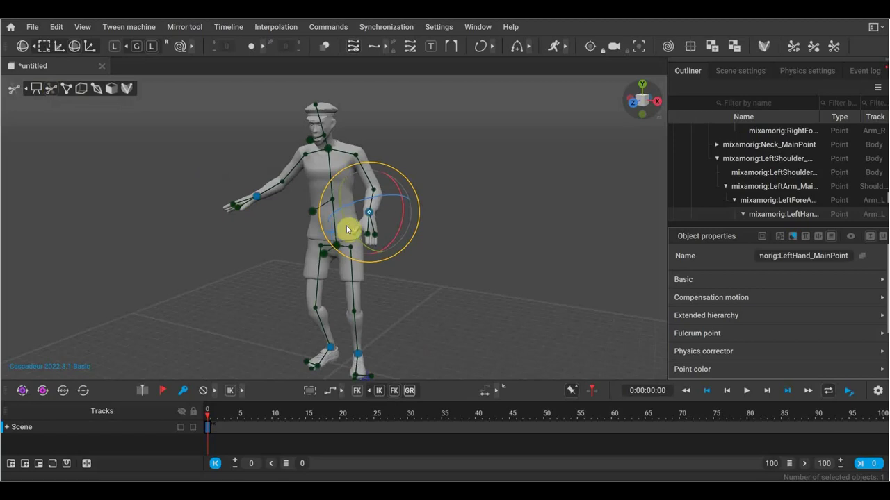
{"action": "left_click_drag", "start_coordinate": [400, 195], "coordinate": [406, 197]}
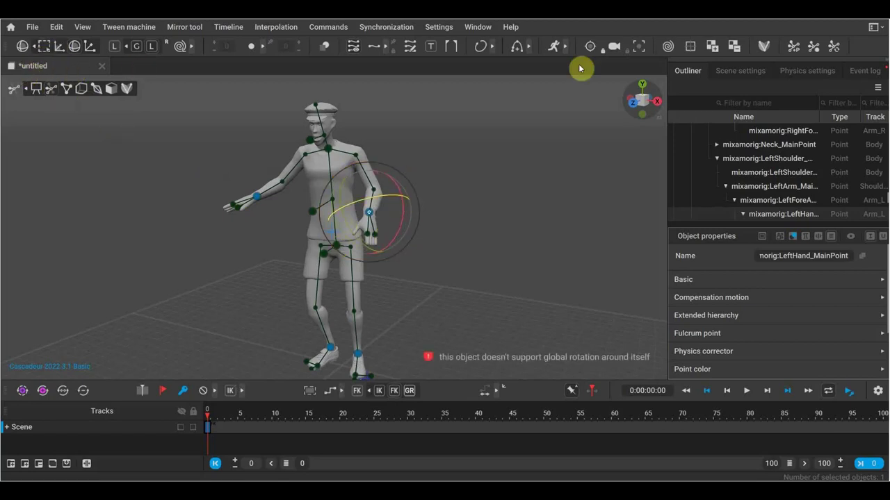
{"action": "left_click", "coordinate": [763, 46]}
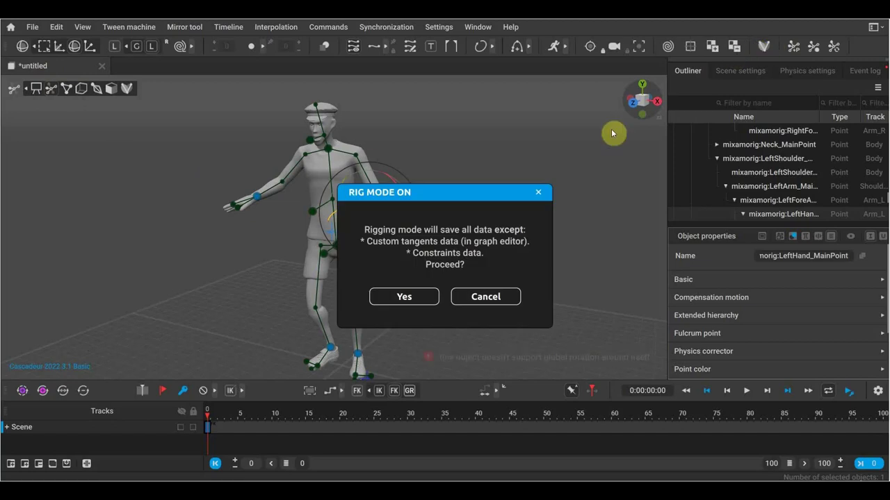
Confirm rig mode and add rig elements for the left and right hands.
{"action": "left_click", "coordinate": [406, 297]}
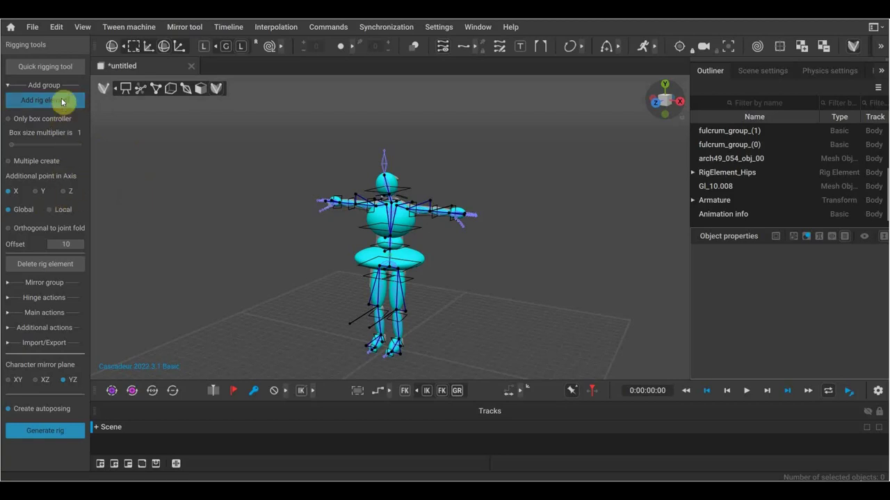
{"action": "left_click", "coordinate": [56, 67]}
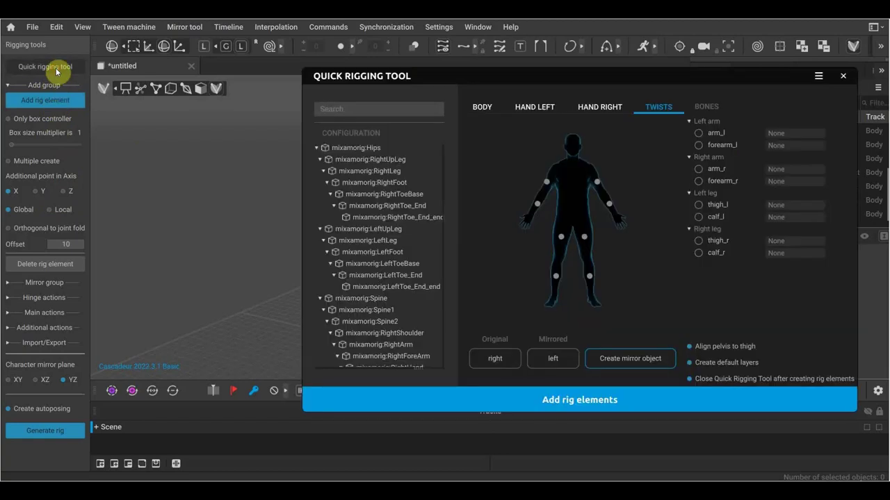
{"action": "left_click", "coordinate": [545, 110]}
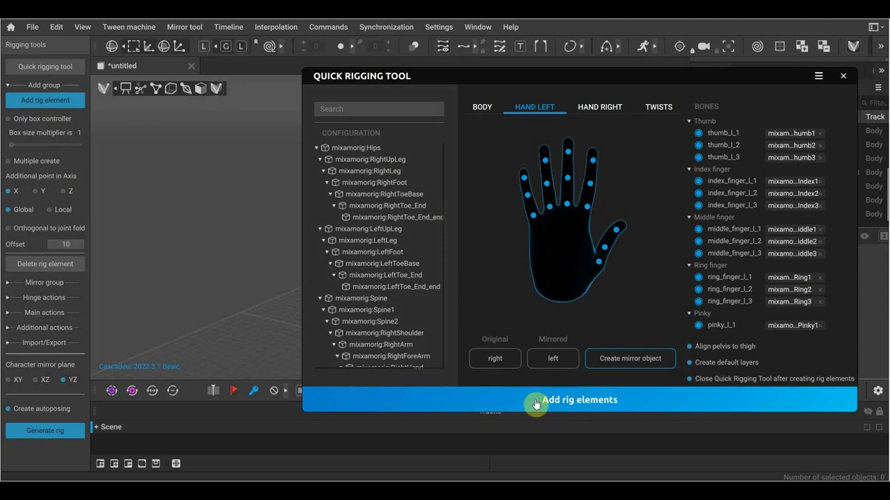
{"action": "left_click", "coordinate": [536, 404]}
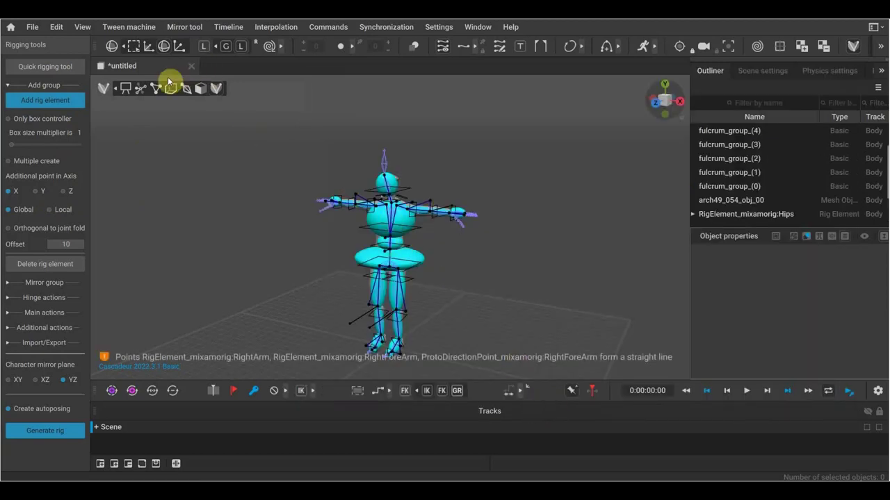
{"action": "left_click", "coordinate": [38, 67]}
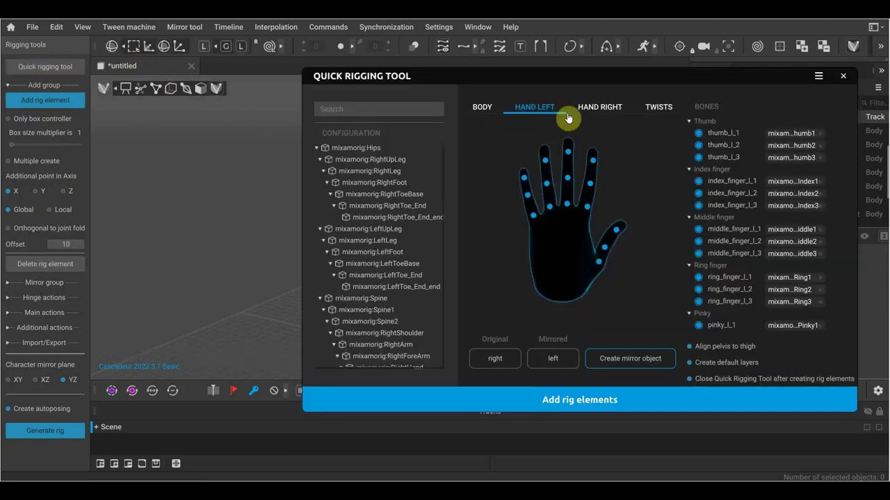
{"action": "left_click", "coordinate": [604, 108]}
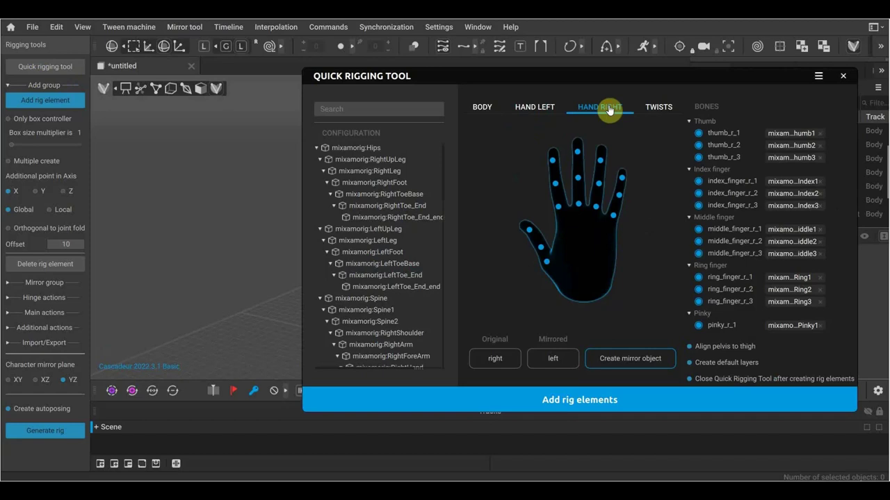
{"action": "left_click", "coordinate": [575, 400]}
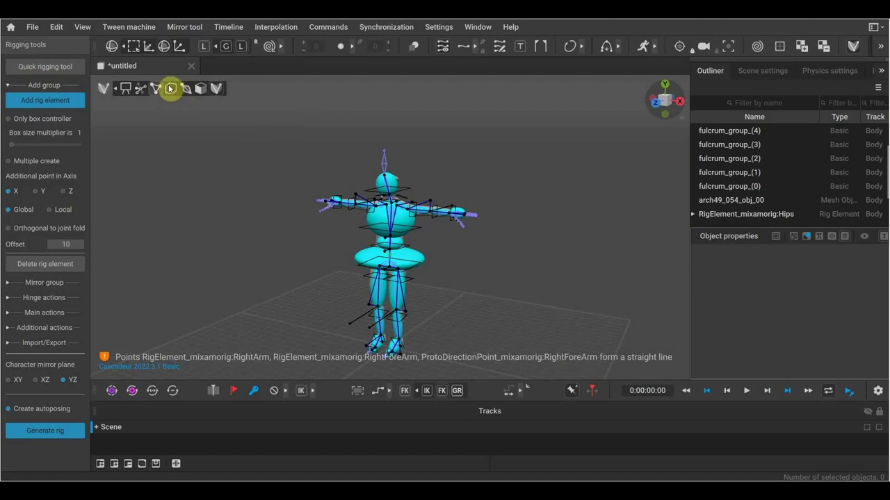
Check the rig overlay on the mesh and generate the rig.
{"action": "left_click", "coordinate": [141, 88]}
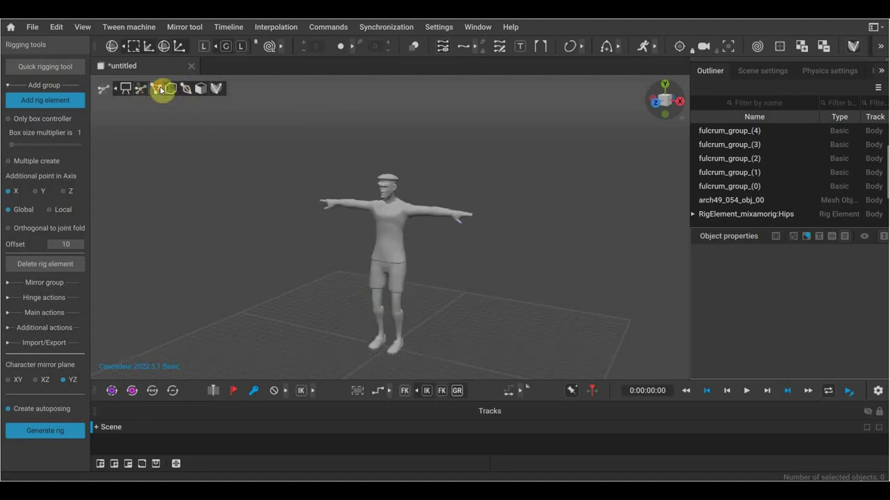
{"action": "left_click", "coordinate": [158, 89]}
{"action": "left_click", "coordinate": [448, 213]}
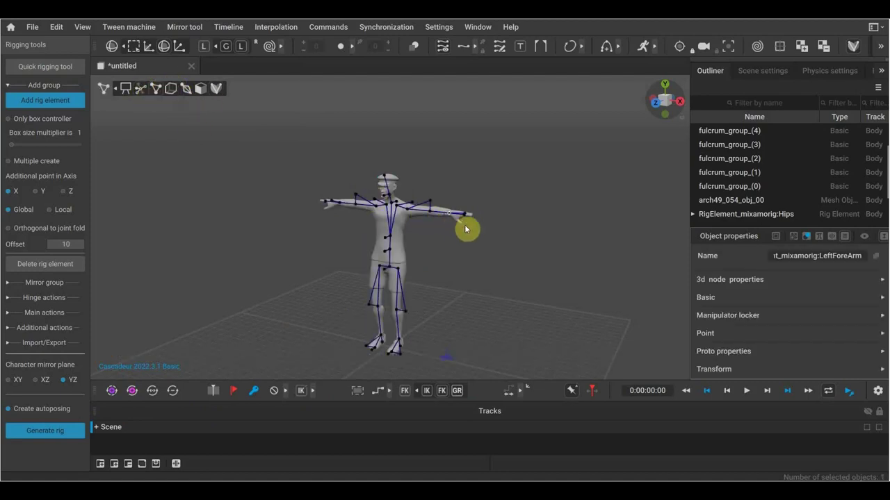
{"action": "left_click", "coordinate": [149, 46]}
{"action": "left_click", "coordinate": [59, 431]}
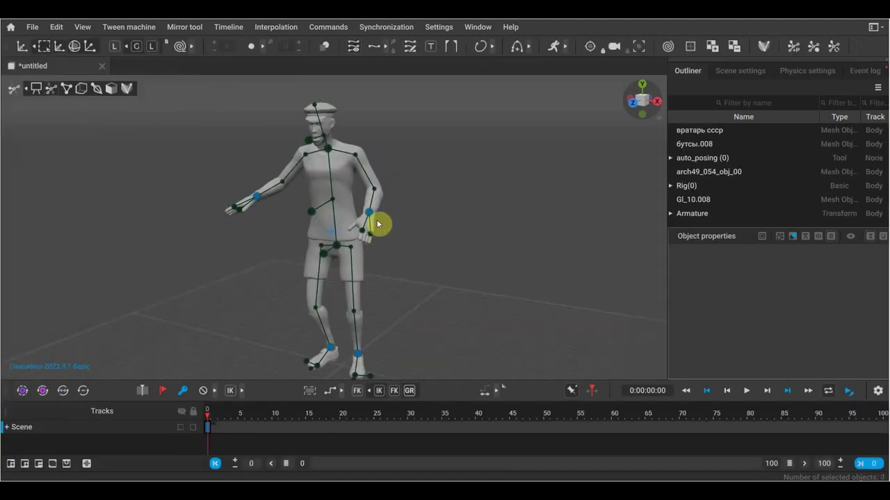
Test the new rig by pulling the left arm outward and raising the right hand.
{"action": "left_click", "coordinate": [373, 214]}
{"action": "left_click_drag", "start_coordinate": [378, 209], "coordinate": [335, 192]}
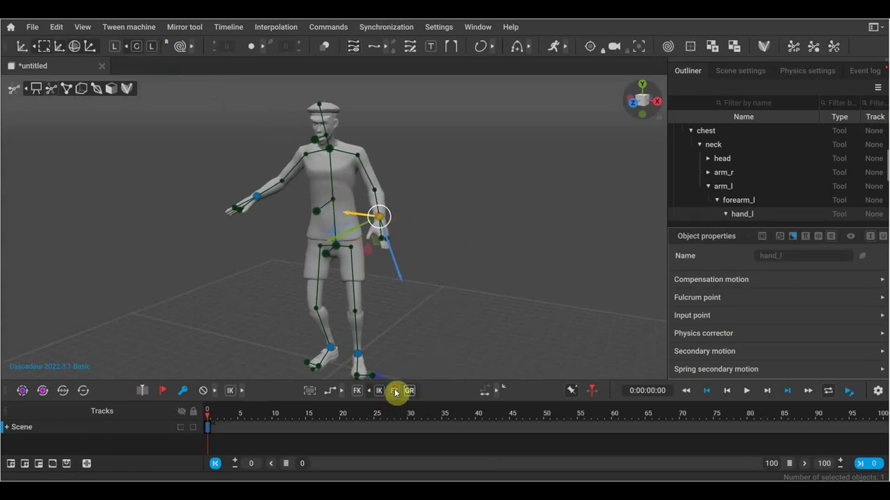
{"action": "left_click", "coordinate": [66, 89]}
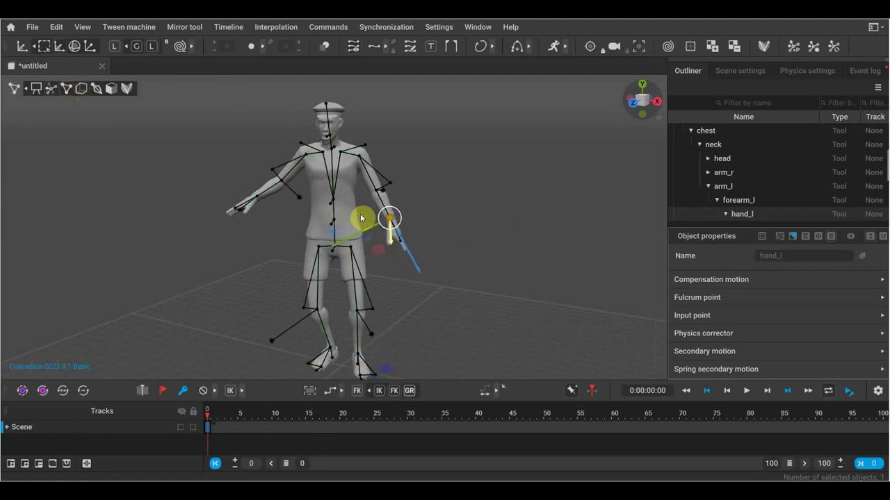
{"action": "left_click", "coordinate": [82, 89]}
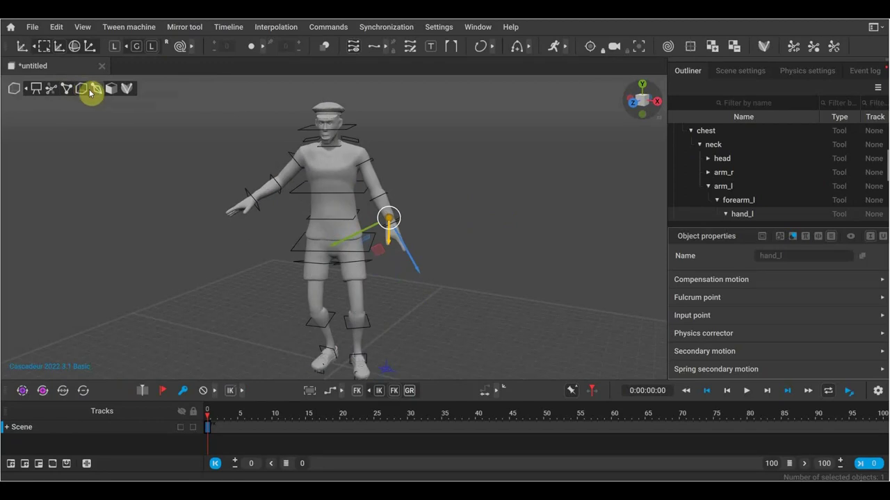
{"action": "mouse_move", "coordinate": [247, 197]}
{"action": "left_mouse_down"}
{"action": "mouse_move", "coordinate": [251, 152]}
{"action": "mouse_move", "coordinate": [258, 166]}
{"action": "left_mouse_up"}
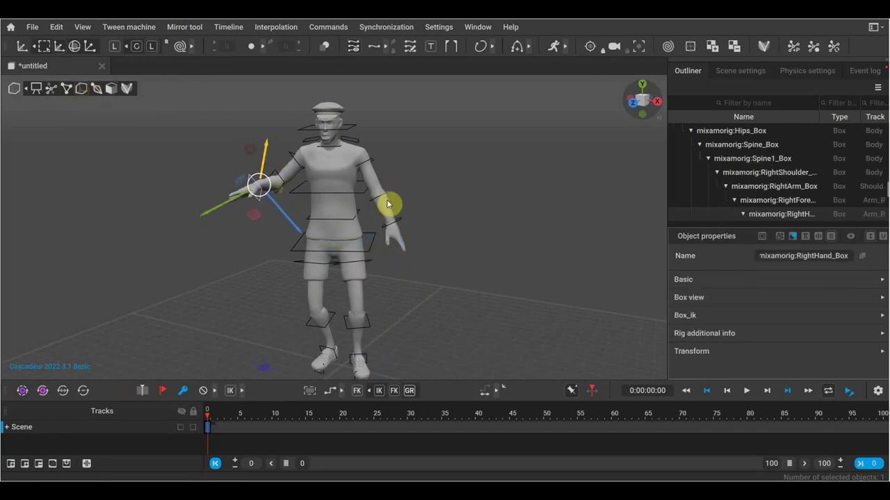
Swing the left arm and hand outward, then rotate the left hand slightly.
{"action": "left_click", "coordinate": [411, 215]}
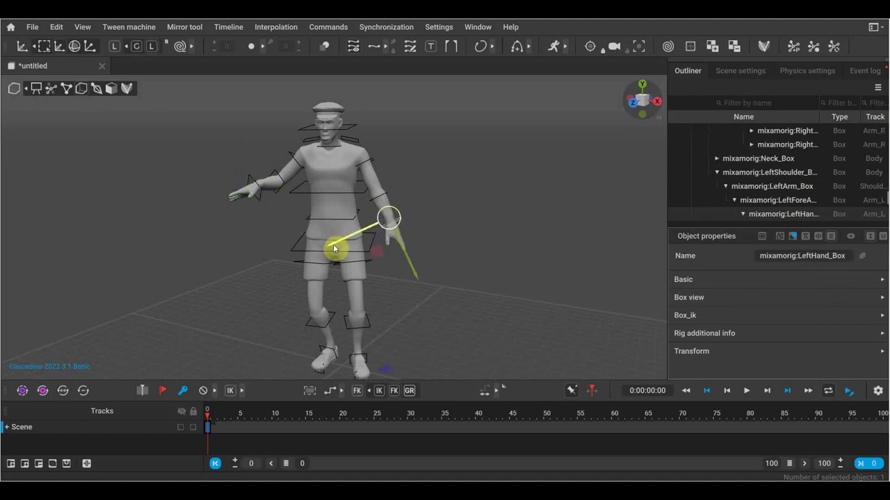
{"action": "left_click_drag", "start_coordinate": [333, 248], "coordinate": [355, 256]}
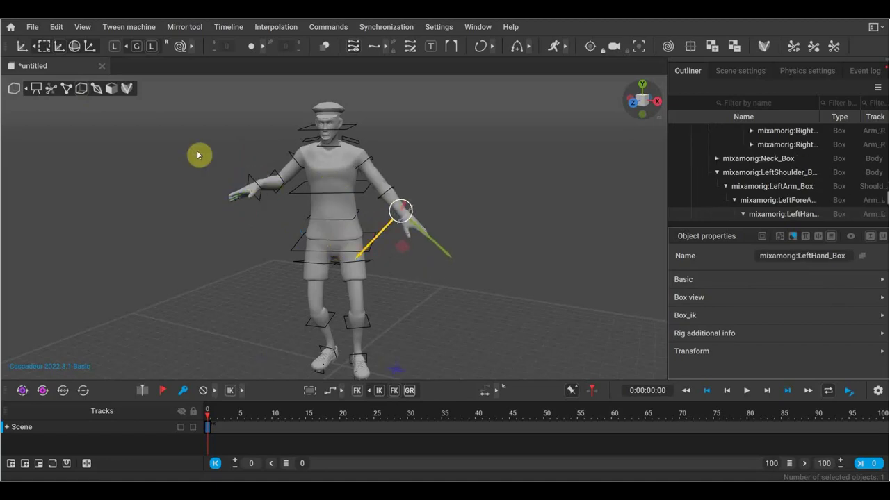
{"action": "left_click", "coordinate": [65, 90]}
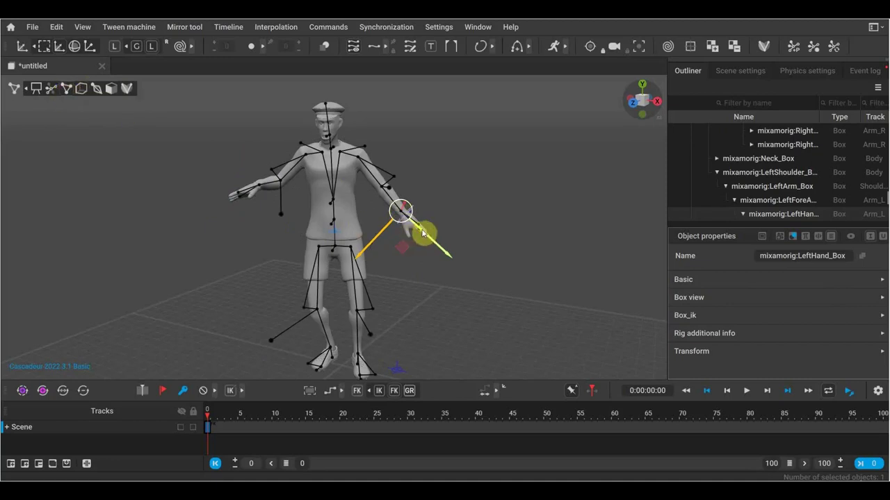
{"action": "left_click", "coordinate": [74, 47]}
{"action": "left_click_drag", "start_coordinate": [437, 193], "coordinate": [443, 196]}
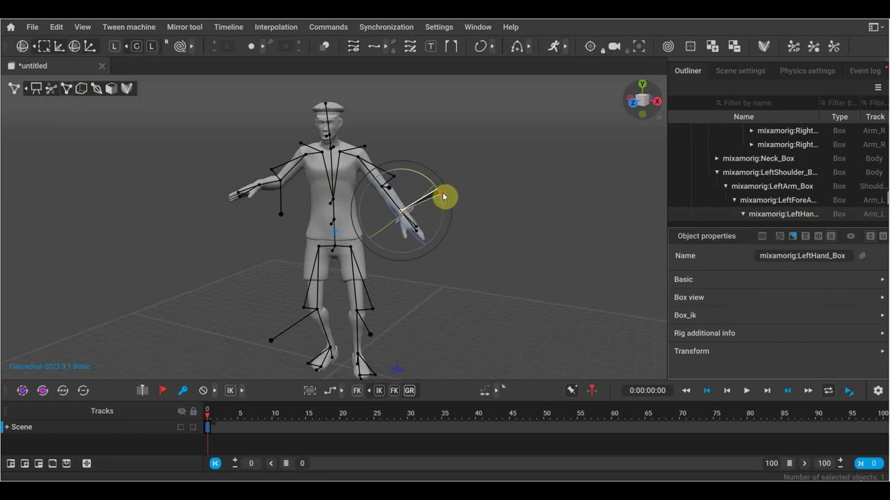
Frame the outstretched arm, show the joint overlay, and rotate the RightHandRing1 joint.
{"action": "scroll", "coordinate": [246, 208], "scroll_direction": "up", "scroll_amount": 5}
{"action": "scroll", "coordinate": [209, 196], "scroll_direction": "down", "scroll_amount": 1}
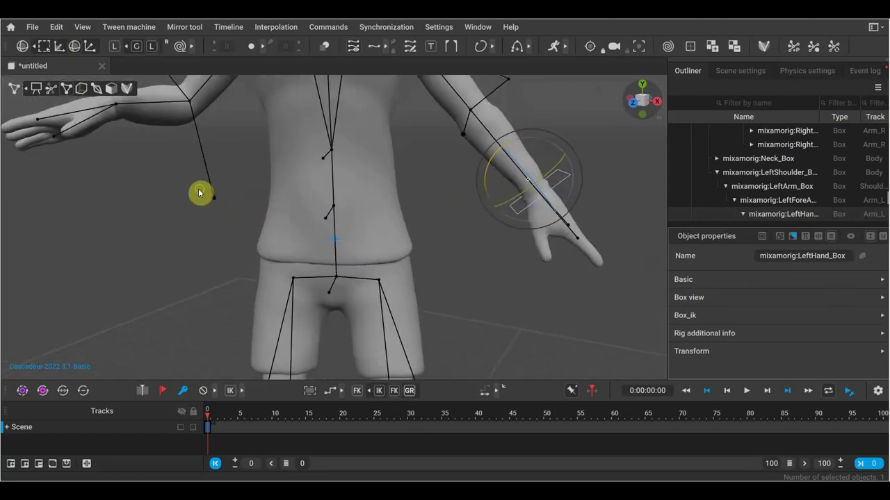
{"action": "middle_click_drag", "start_coordinate": [252, 236], "coordinate": [371, 255]}
{"action": "mouse_move", "coordinate": [370, 256]}
{"action": "right_mouse_down"}
{"action": "mouse_move", "coordinate": [473, 298]}
{"action": "mouse_move", "coordinate": [428, 287]}
{"action": "mouse_move", "coordinate": [435, 300]}
{"action": "mouse_move", "coordinate": [536, 301]}
{"action": "mouse_move", "coordinate": [611, 329]}
{"action": "mouse_move", "coordinate": [643, 329]}
{"action": "right_mouse_up"}
{"action": "scroll", "coordinate": [542, 250], "scroll_direction": "up", "scroll_amount": 3}
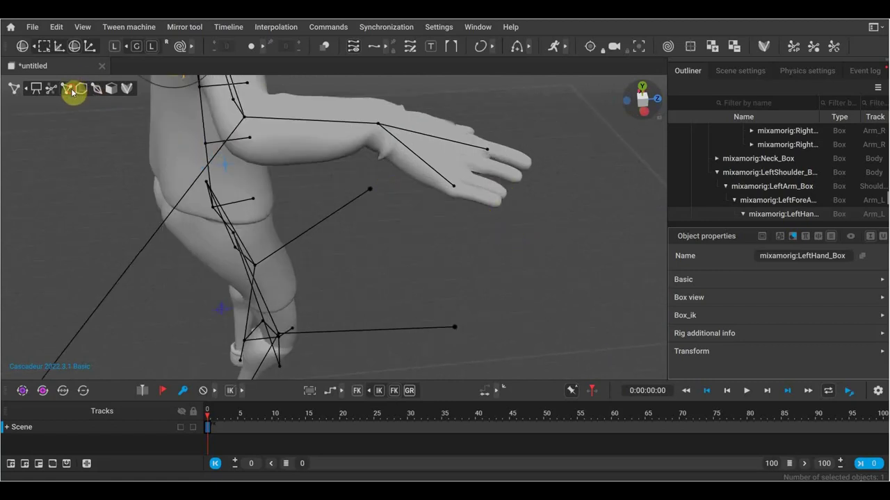
{"action": "left_click", "coordinate": [83, 92]}
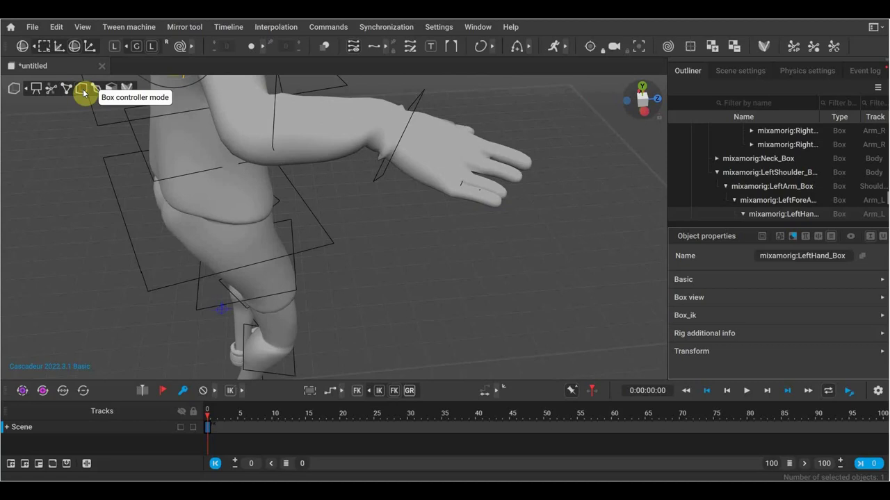
{"action": "left_click", "coordinate": [97, 91]}
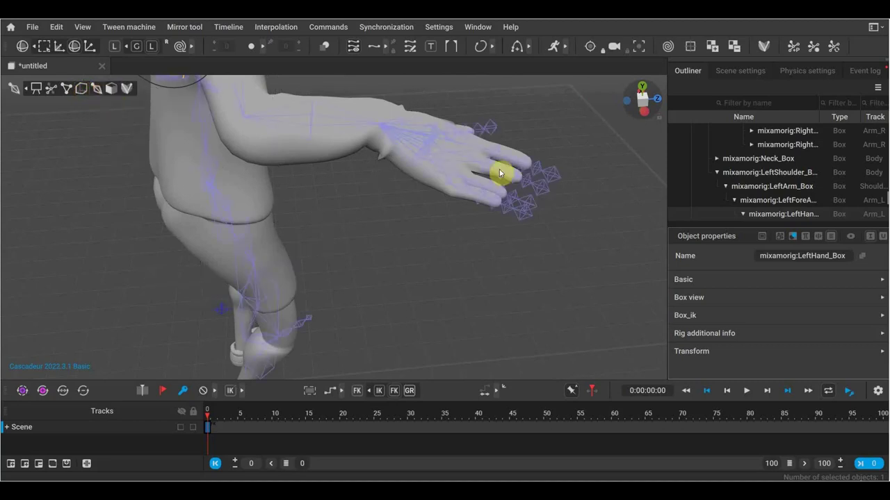
{"action": "left_click", "coordinate": [488, 196]}
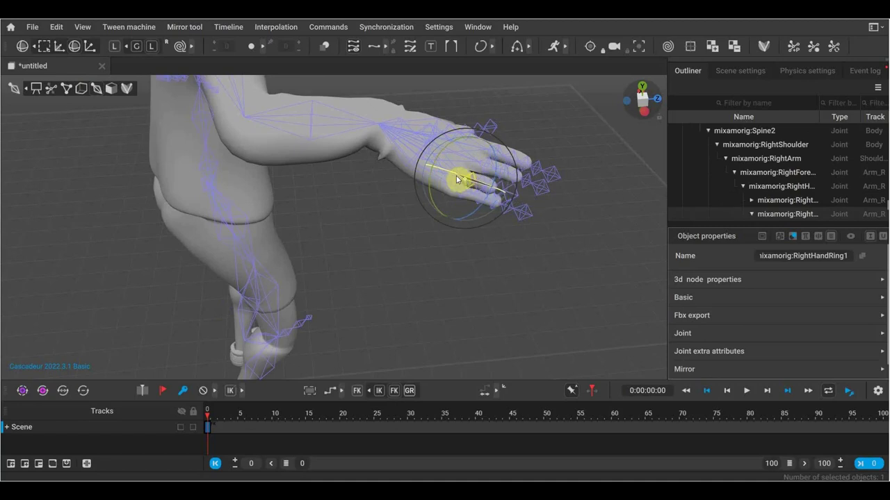
{"action": "left_click_drag", "start_coordinate": [506, 201], "coordinate": [479, 198]}
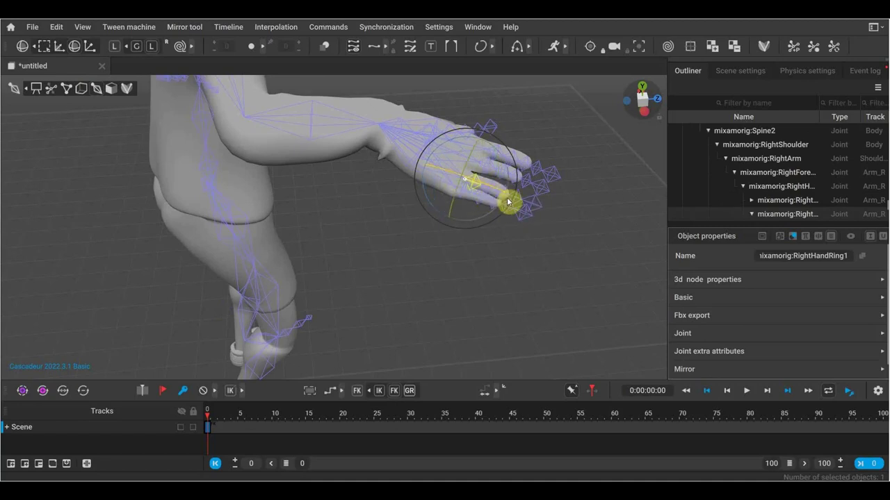
Bend the RightHand joint down at the wrist.
{"action": "scroll", "coordinate": [505, 200], "scroll_direction": "up", "scroll_amount": 2}
{"action": "left_click", "coordinate": [495, 164]}
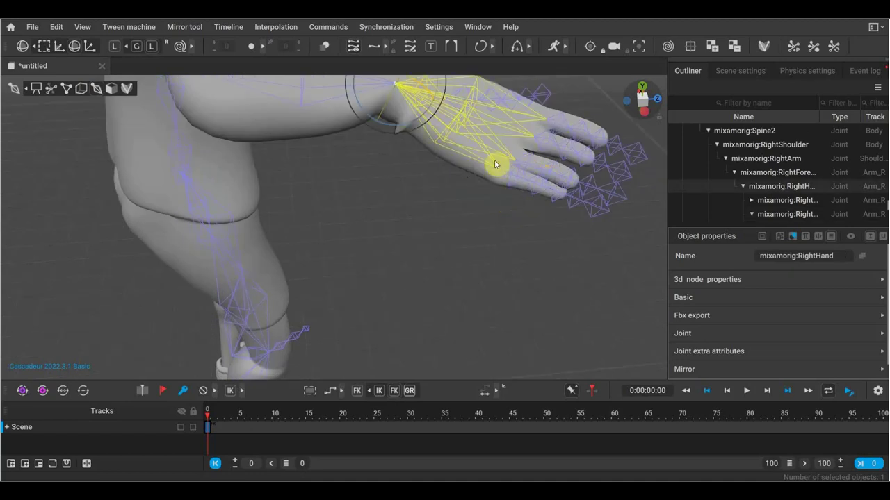
{"action": "scroll", "coordinate": [467, 152], "scroll_direction": "down", "scroll_amount": 2}
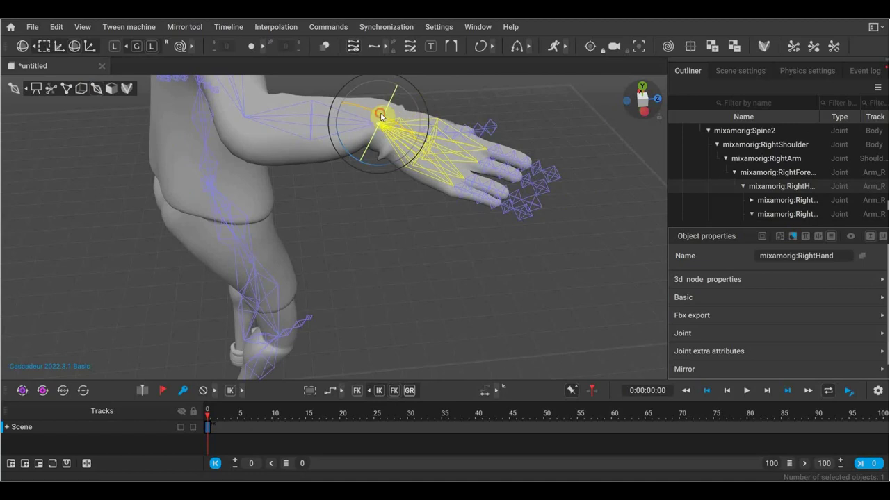
{"action": "mouse_move", "coordinate": [398, 124]}
{"action": "left_mouse_down"}
{"action": "mouse_move", "coordinate": [399, 134]}
{"action": "mouse_move", "coordinate": [418, 137]}
{"action": "mouse_move", "coordinate": [175, 109]}
{"action": "left_mouse_up"}
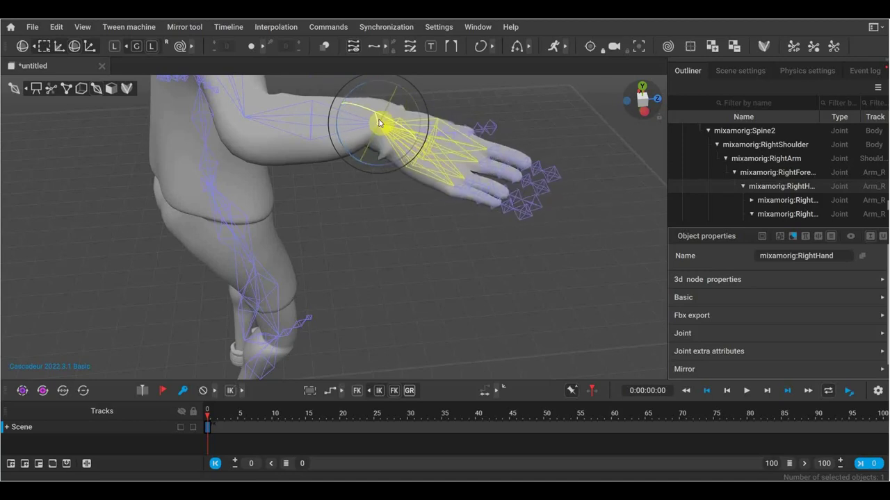
{"action": "left_click", "coordinate": [180, 47]}
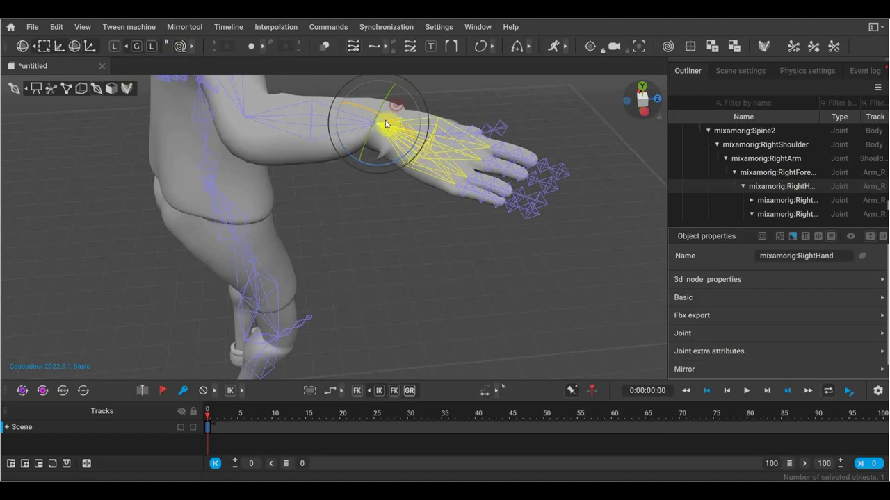
{"action": "left_click_drag", "start_coordinate": [382, 120], "coordinate": [523, 211]}
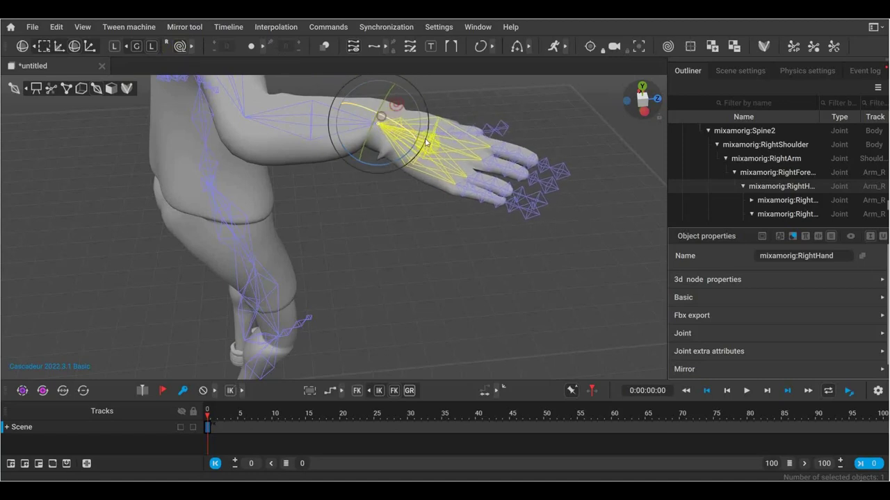
Curl the middle finger at its base and tip joints, then turn on Autophysics.
{"action": "left_click", "coordinate": [485, 175]}
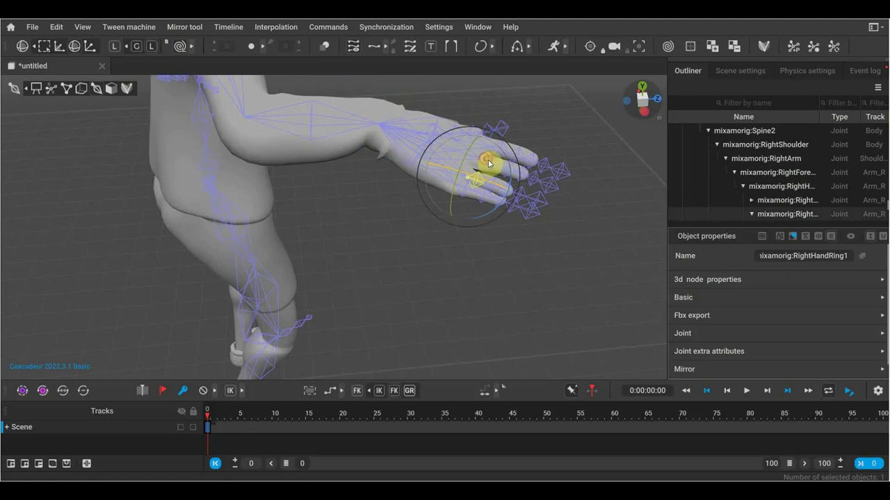
{"action": "left_click", "coordinate": [494, 160]}
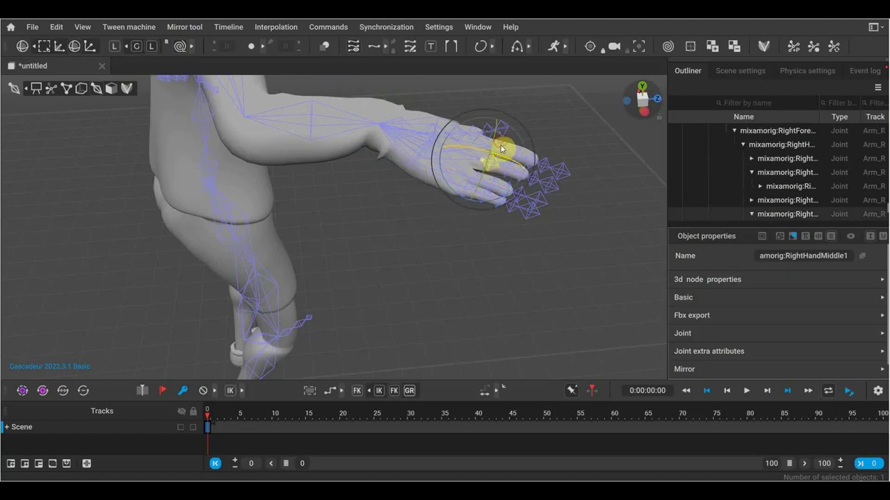
{"action": "mouse_move", "coordinate": [503, 144]}
{"action": "left_mouse_down"}
{"action": "mouse_move", "coordinate": [537, 187]}
{"action": "mouse_move", "coordinate": [519, 170]}
{"action": "mouse_move", "coordinate": [503, 172]}
{"action": "left_mouse_up"}
{"action": "left_click", "coordinate": [508, 177]}
{"action": "mouse_move", "coordinate": [508, 178]}
{"action": "left_mouse_down"}
{"action": "mouse_move", "coordinate": [552, 192]}
{"action": "mouse_move", "coordinate": [532, 155]}
{"action": "left_mouse_up"}
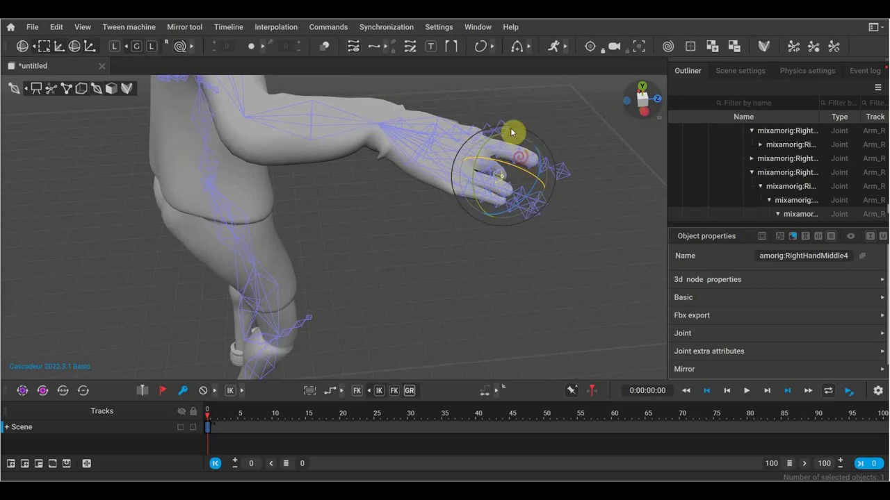
{"action": "left_click", "coordinate": [553, 47]}
Deselect the hand, orbit to a frontal view and move the playhead along the timeline.
{"action": "scroll", "coordinate": [505, 220], "scroll_direction": "down", "scroll_amount": 5}
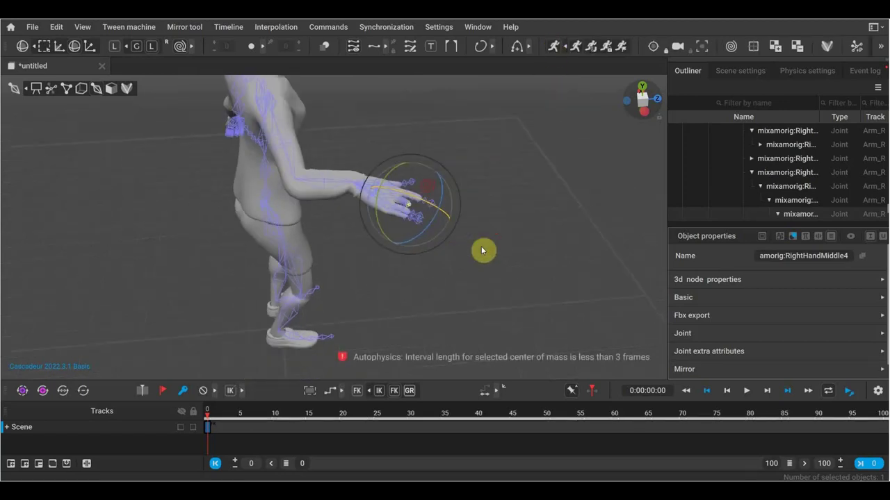
{"action": "scroll", "coordinate": [481, 246], "scroll_direction": "down", "scroll_amount": 2}
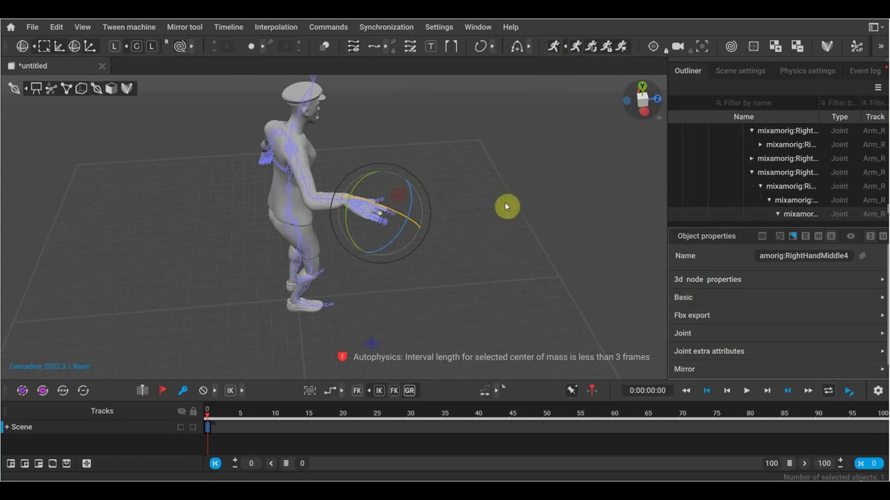
{"action": "left_click", "coordinate": [479, 249]}
{"action": "mouse_move", "coordinate": [517, 257]}
{"action": "right_mouse_down"}
{"action": "mouse_move", "coordinate": [421, 241]}
{"action": "mouse_move", "coordinate": [348, 215]}
{"action": "mouse_move", "coordinate": [318, 216]}
{"action": "right_mouse_up"}
{"action": "mouse_move", "coordinate": [513, 312]}
{"action": "right_mouse_down"}
{"action": "mouse_move", "coordinate": [480, 271]}
{"action": "mouse_move", "coordinate": [489, 316]}
{"action": "right_mouse_up"}
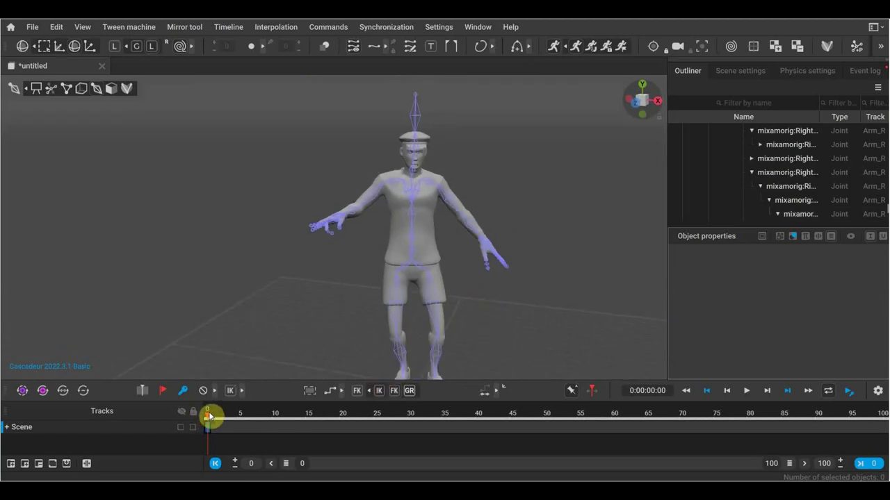
{"action": "left_click_drag", "start_coordinate": [208, 415], "coordinate": [232, 419]}
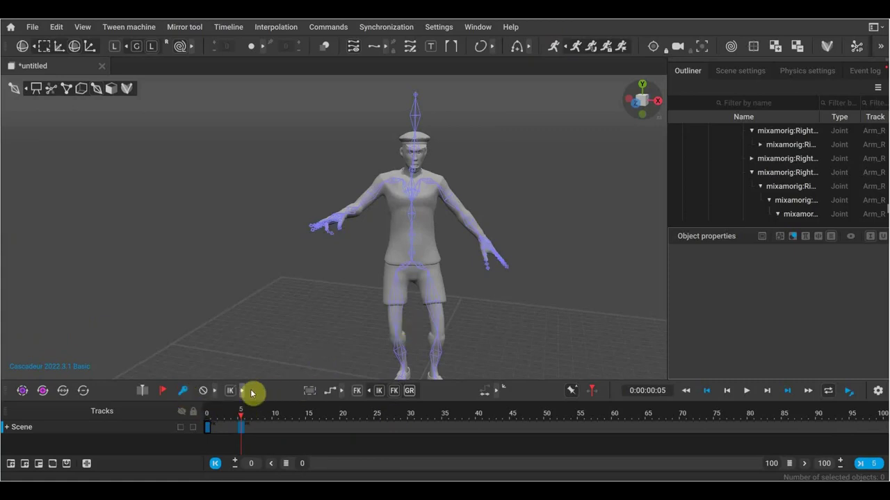
Attempt Create cycle twice to loop the animation, which fails on several body layers.
{"action": "left_click", "coordinate": [242, 394]}
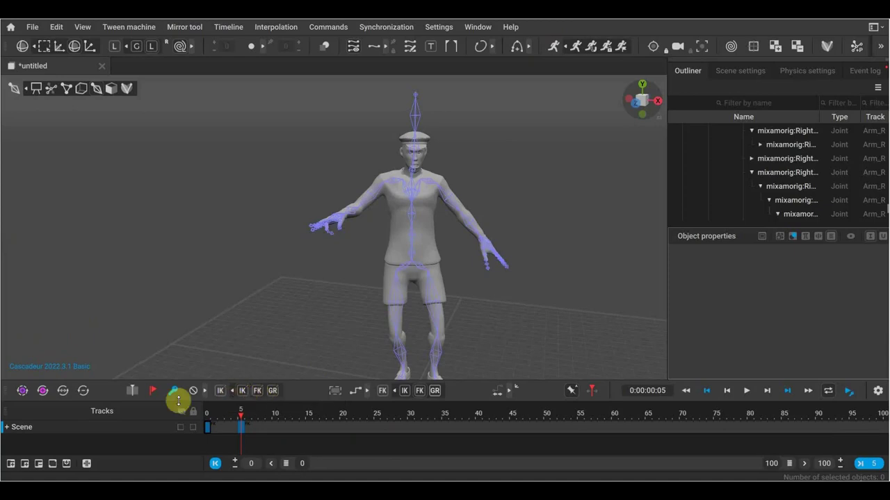
{"action": "left_click", "coordinate": [42, 392]}
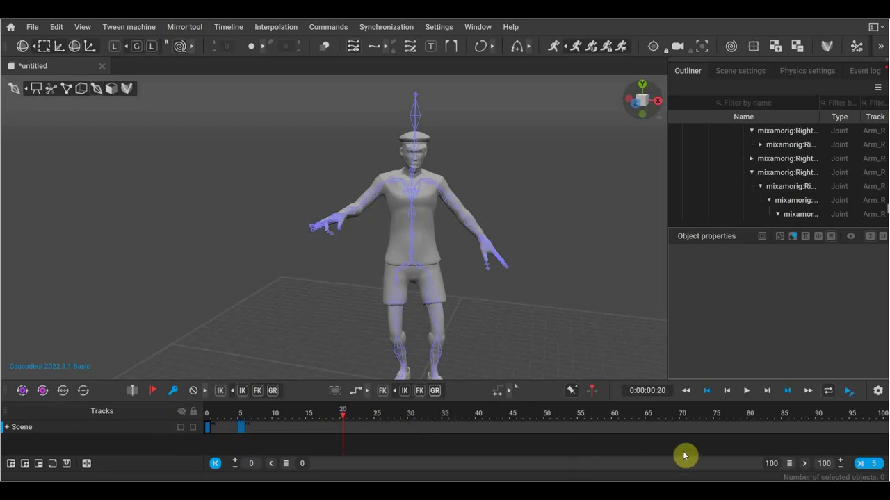
{"action": "left_click", "coordinate": [45, 391]}
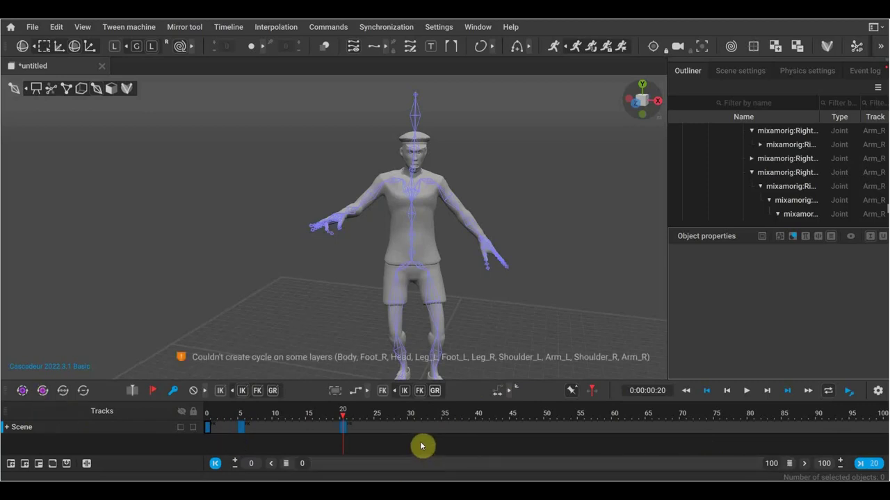
Retry the cycle, then select Hips and raise them with Move, undoing the second lift.
{"action": "left_click", "coordinate": [43, 392]}
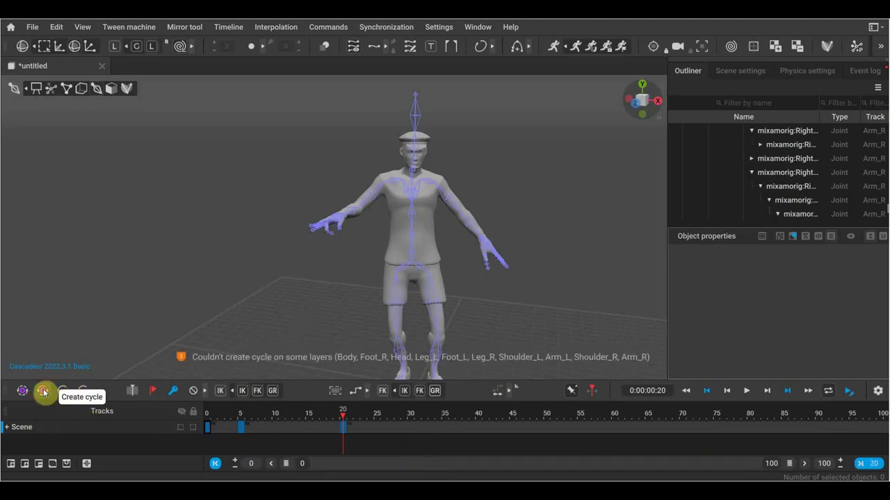
{"action": "left_click", "coordinate": [412, 260]}
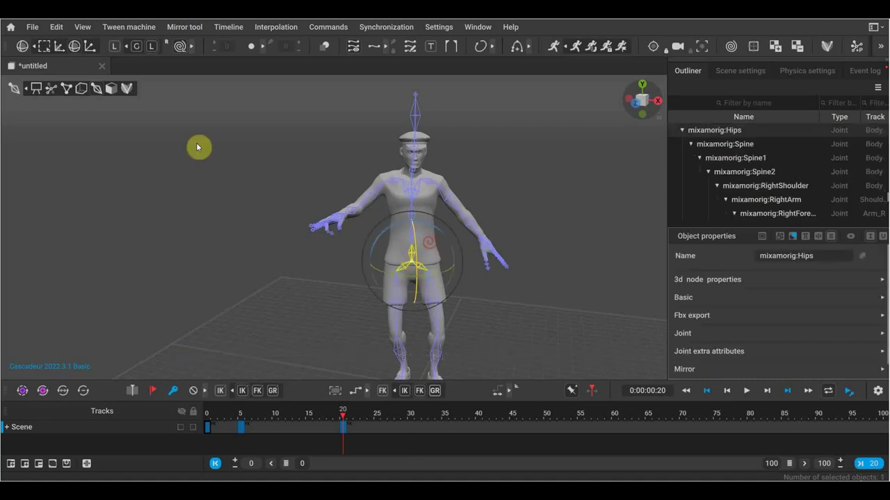
{"action": "left_click", "coordinate": [65, 89]}
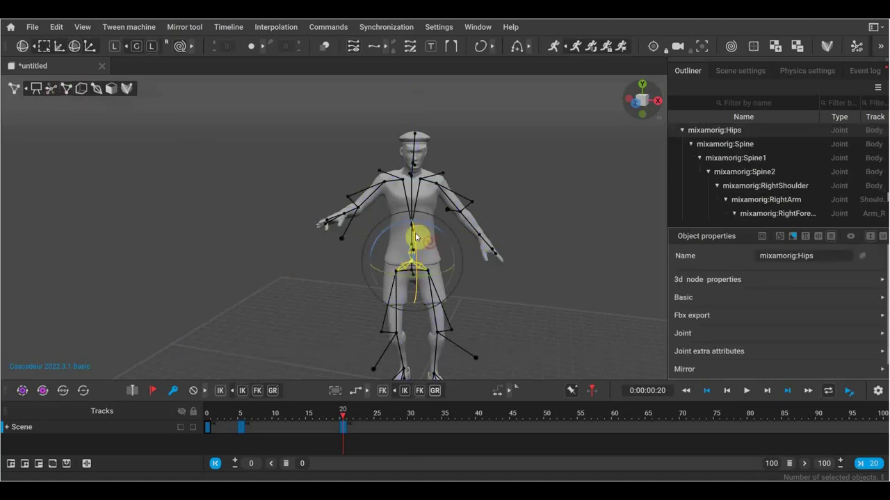
{"action": "left_click", "coordinate": [58, 46]}
{"action": "mouse_move", "coordinate": [415, 232]}
{"action": "left_mouse_down"}
{"action": "mouse_move", "coordinate": [419, 187]}
{"action": "mouse_move", "coordinate": [419, 205]}
{"action": "left_mouse_up"}
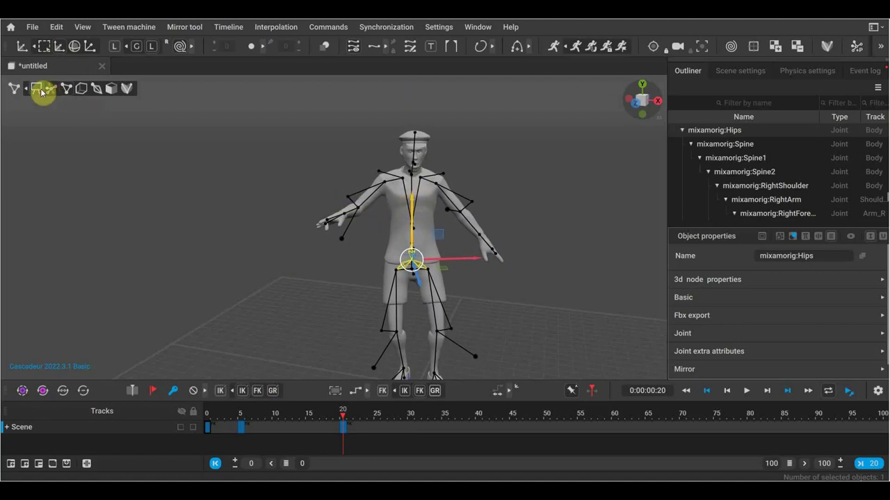
{"action": "left_click", "coordinate": [64, 89]}
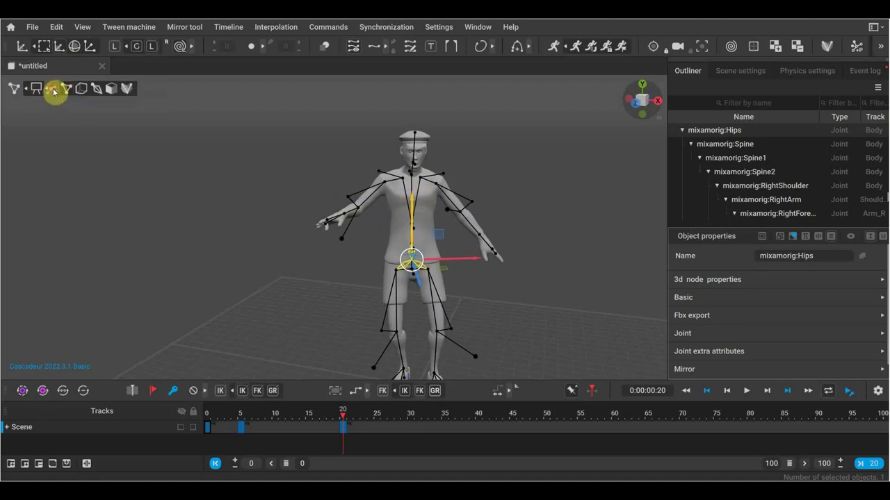
{"action": "left_click_drag", "start_coordinate": [410, 208], "coordinate": [416, 193]}
{"action": "key", "text": "ctrl+z"}
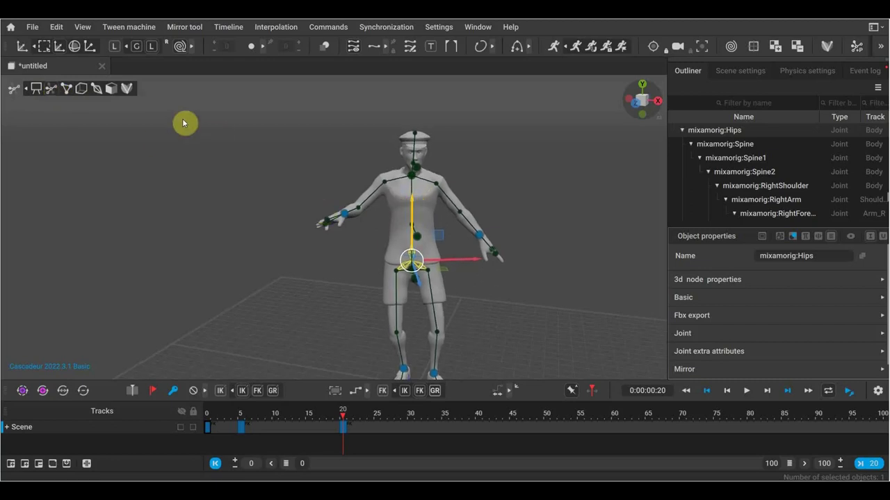
Box-select the rig, pick Center of mass and lift the whole character at frame 20.
{"action": "scroll", "coordinate": [480, 354], "scroll_direction": "down", "scroll_amount": 1}
{"action": "left_click_drag", "start_coordinate": [506, 368], "coordinate": [334, 212]}
{"action": "left_click_drag", "start_coordinate": [275, 105], "coordinate": [285, 118]}
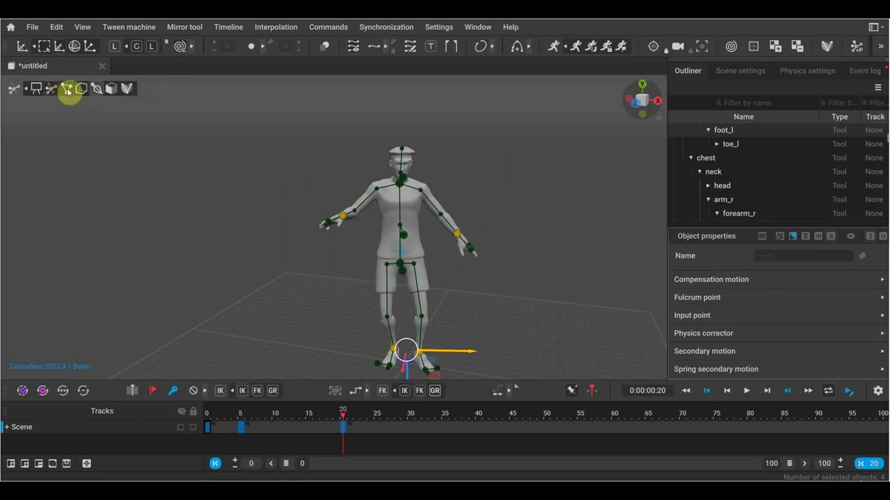
{"action": "left_click", "coordinate": [97, 90]}
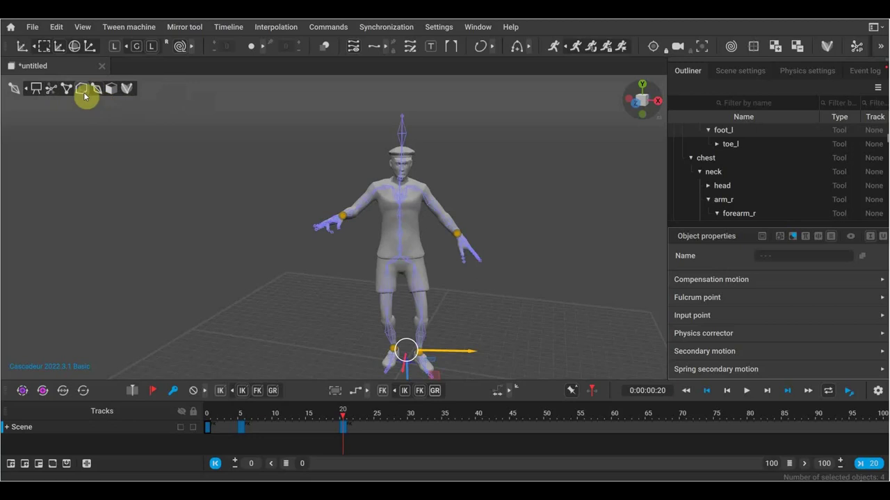
{"action": "left_click", "coordinate": [69, 89]}
{"action": "mouse_move", "coordinate": [274, 106]}
{"action": "left_mouse_down"}
{"action": "mouse_move", "coordinate": [431, 300]}
{"action": "mouse_move", "coordinate": [540, 383]}
{"action": "left_mouse_up"}
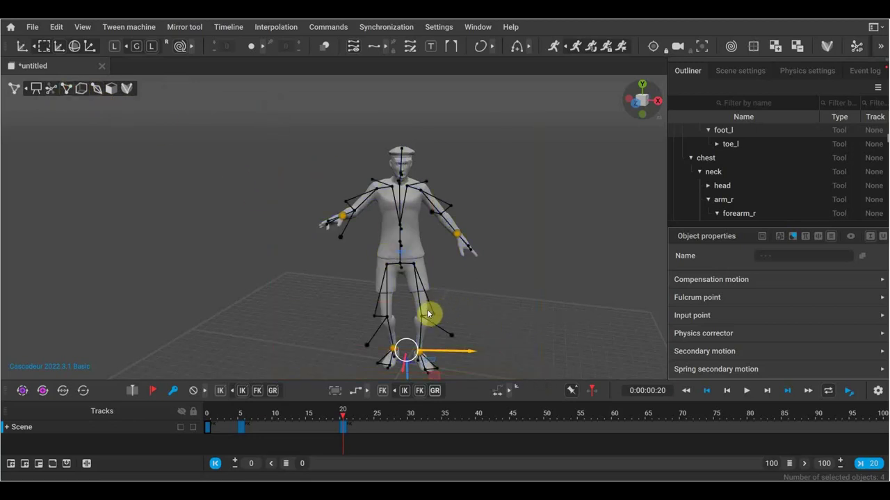
{"action": "left_click", "coordinate": [402, 255]}
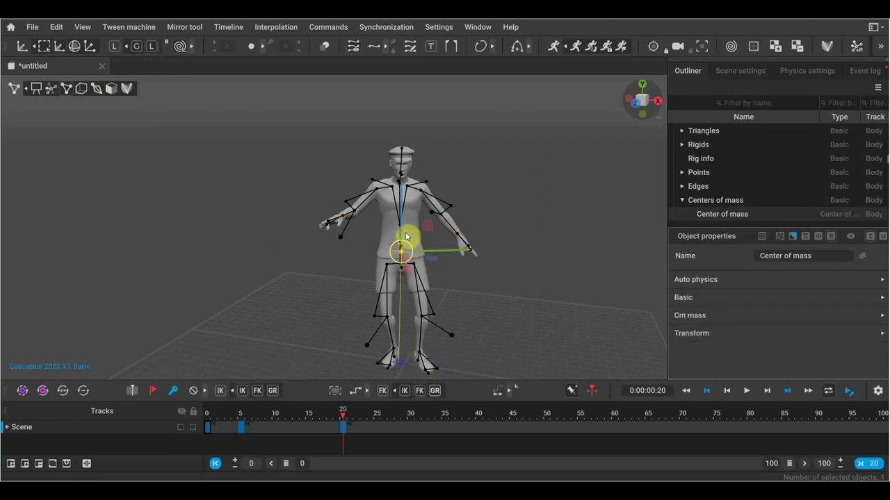
{"action": "left_click_drag", "start_coordinate": [402, 184], "coordinate": [407, 130]}
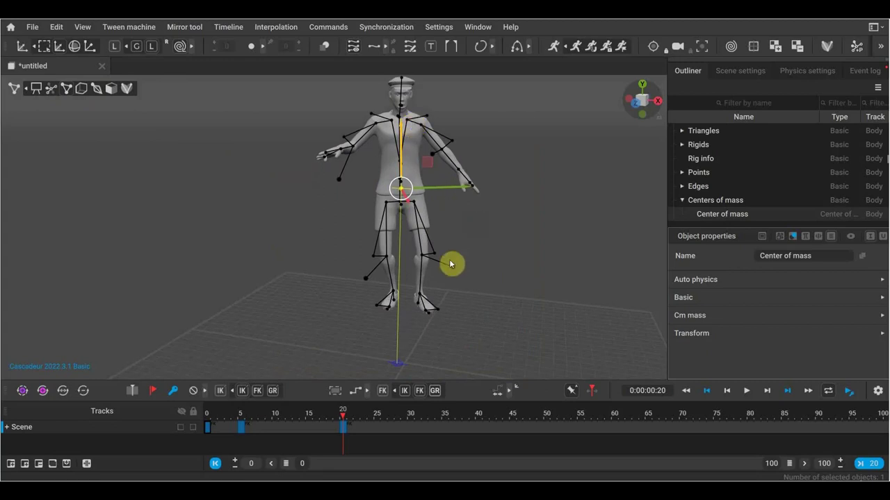
{"action": "mouse_move", "coordinate": [342, 416]}
{"action": "left_mouse_down"}
{"action": "mouse_move", "coordinate": [248, 402]}
{"action": "mouse_move", "coordinate": [366, 414]}
{"action": "mouse_move", "coordinate": [269, 412]}
{"action": "mouse_move", "coordinate": [356, 413]}
{"action": "mouse_move", "coordinate": [301, 412]}
{"action": "left_mouse_up"}
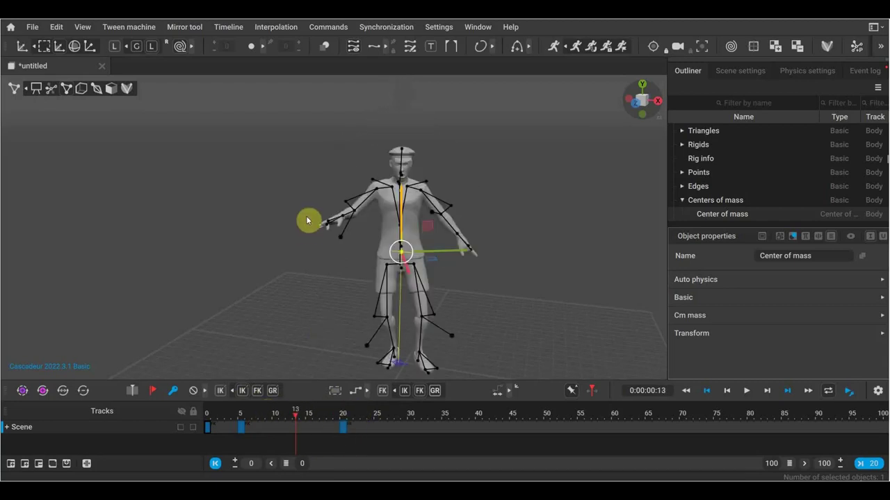
Turn on Autophysics and frame both the original and green simulated character.
{"action": "left_click", "coordinate": [554, 48]}
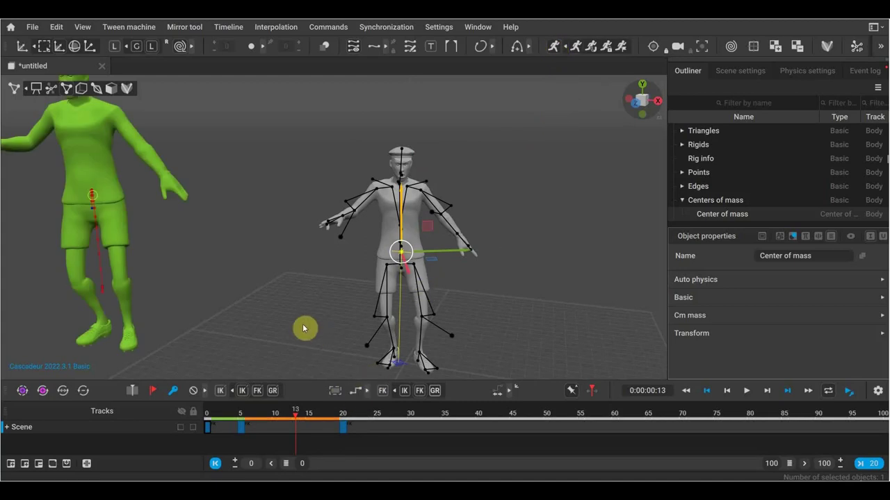
{"action": "scroll", "coordinate": [316, 305], "scroll_direction": "down", "scroll_amount": 2}
{"action": "right_click_drag", "start_coordinate": [368, 312], "coordinate": [387, 302]}
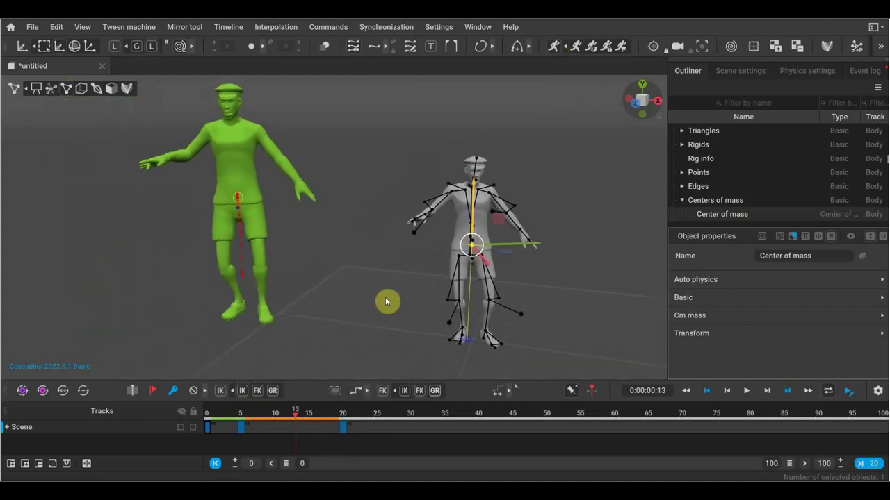
{"action": "mouse_move", "coordinate": [295, 413]}
{"action": "left_mouse_down"}
{"action": "mouse_move", "coordinate": [235, 410]}
{"action": "mouse_move", "coordinate": [274, 411]}
{"action": "mouse_move", "coordinate": [221, 401]}
{"action": "left_mouse_up"}
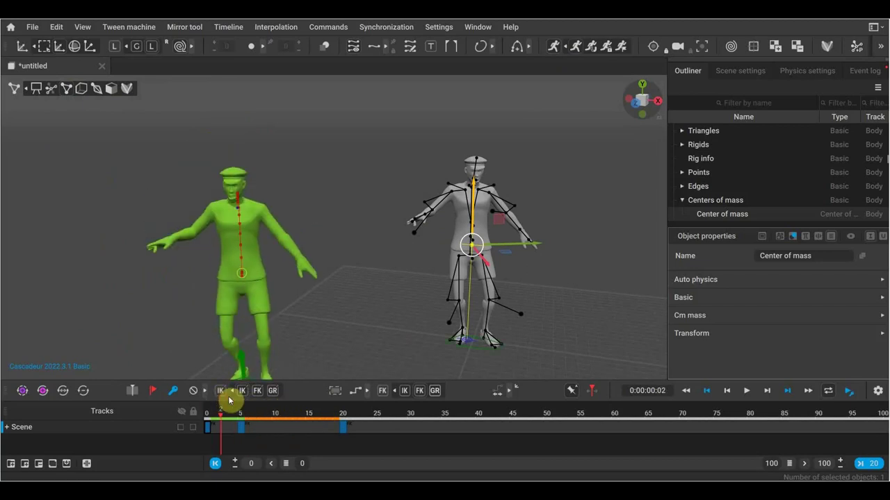
{"action": "scroll", "coordinate": [355, 244], "scroll_direction": "up", "scroll_amount": 2}
{"action": "scroll", "coordinate": [354, 240], "scroll_direction": "up", "scroll_amount": 1}
{"action": "scroll", "coordinate": [354, 241], "scroll_direction": "up", "scroll_amount": 3}
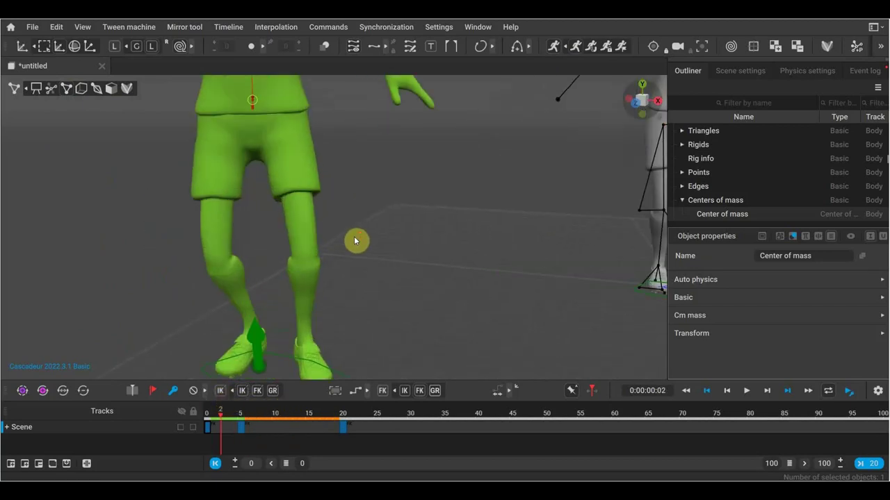
{"action": "scroll", "coordinate": [353, 241], "scroll_direction": "down", "scroll_amount": 4}
{"action": "scroll", "coordinate": [355, 257], "scroll_direction": "up", "scroll_amount": 2}
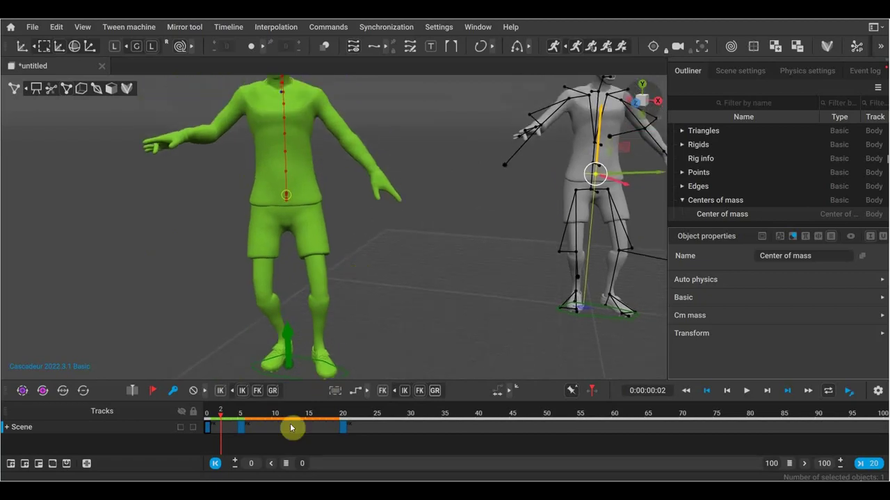
Scrub frames 2–16, then frames 7–18, comparing the original and simulated poses.
{"action": "mouse_move", "coordinate": [220, 412]}
{"action": "left_mouse_down"}
{"action": "mouse_move", "coordinate": [305, 414]}
{"action": "mouse_move", "coordinate": [213, 410]}
{"action": "mouse_move", "coordinate": [339, 425]}
{"action": "left_mouse_up"}
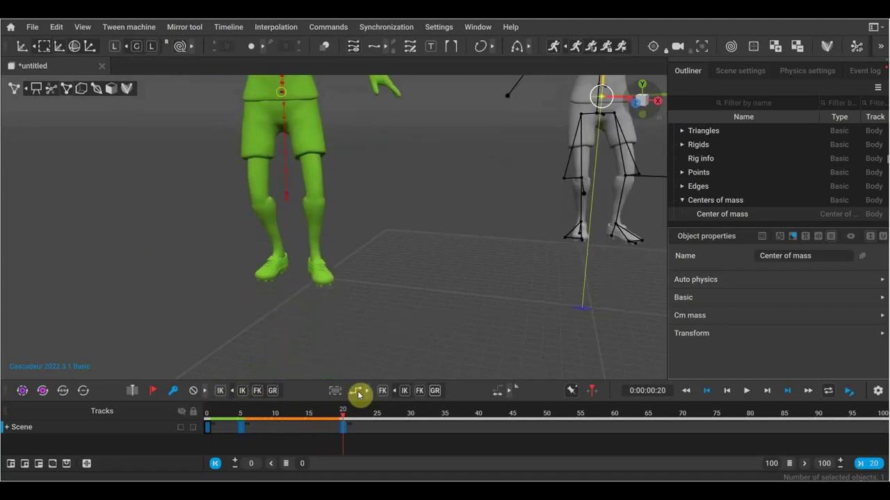
{"action": "scroll", "coordinate": [498, 278], "scroll_direction": "down", "scroll_amount": 3}
{"action": "scroll", "coordinate": [476, 276], "scroll_direction": "down", "scroll_amount": 3}
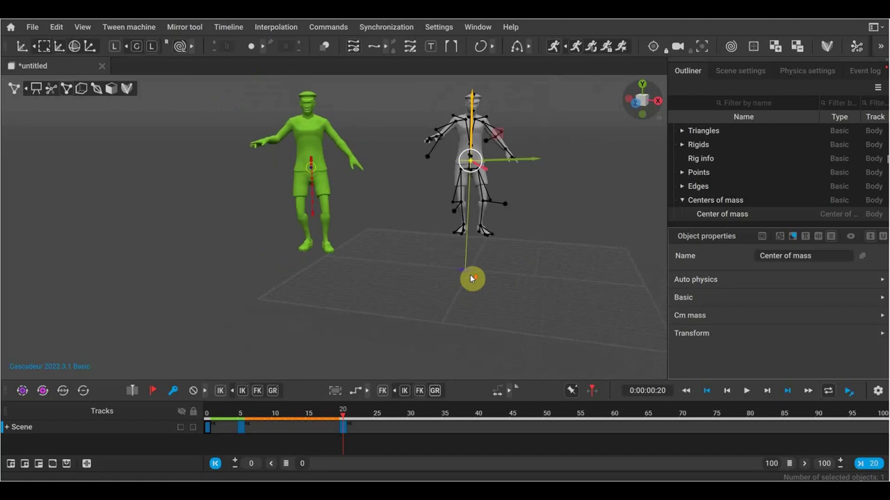
{"action": "middle_click_drag", "start_coordinate": [430, 270], "coordinate": [407, 301]}
{"action": "mouse_move", "coordinate": [343, 417]}
{"action": "left_mouse_down"}
{"action": "mouse_move", "coordinate": [239, 415]}
{"action": "mouse_move", "coordinate": [308, 417]}
{"action": "mouse_move", "coordinate": [264, 417]}
{"action": "mouse_move", "coordinate": [294, 417]}
{"action": "left_mouse_up"}
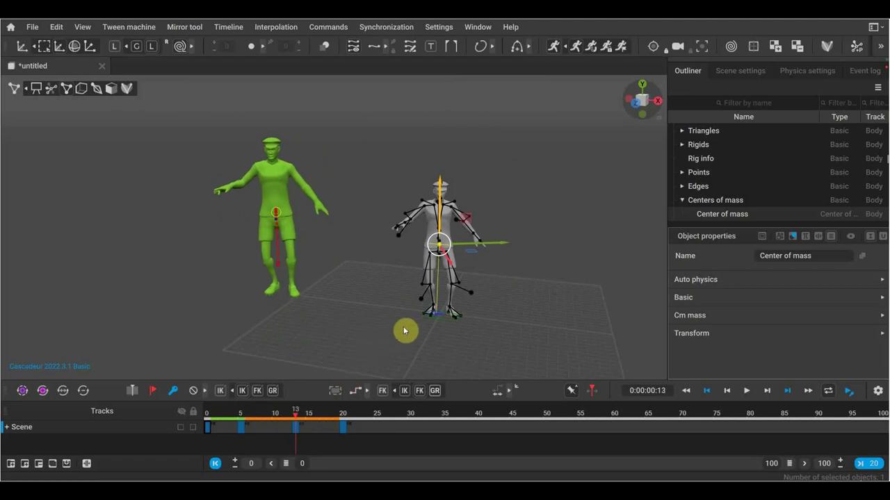
{"action": "mouse_move", "coordinate": [294, 415]}
{"action": "left_mouse_down"}
{"action": "mouse_move", "coordinate": [254, 417]}
{"action": "mouse_move", "coordinate": [326, 417]}
{"action": "mouse_move", "coordinate": [295, 417]}
{"action": "left_mouse_up"}
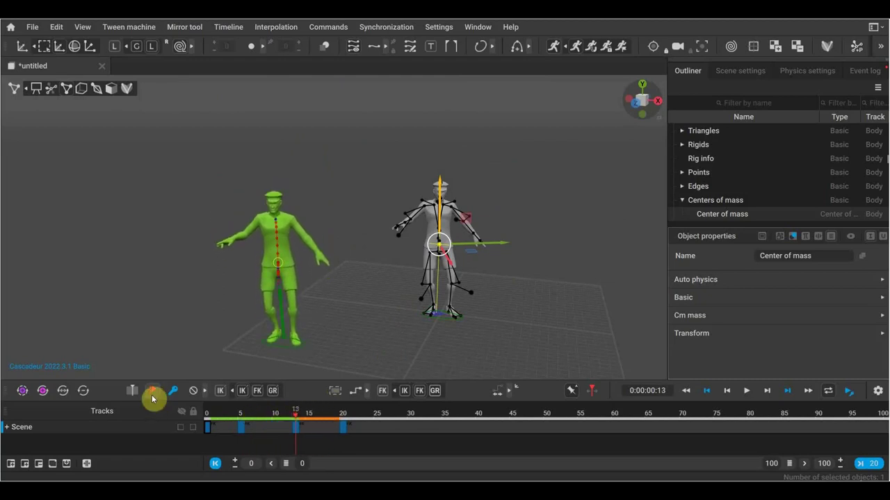
Try Create cycle with offset and Create cycle at frame 20 to loop the animation.
{"action": "left_click", "coordinate": [23, 390]}
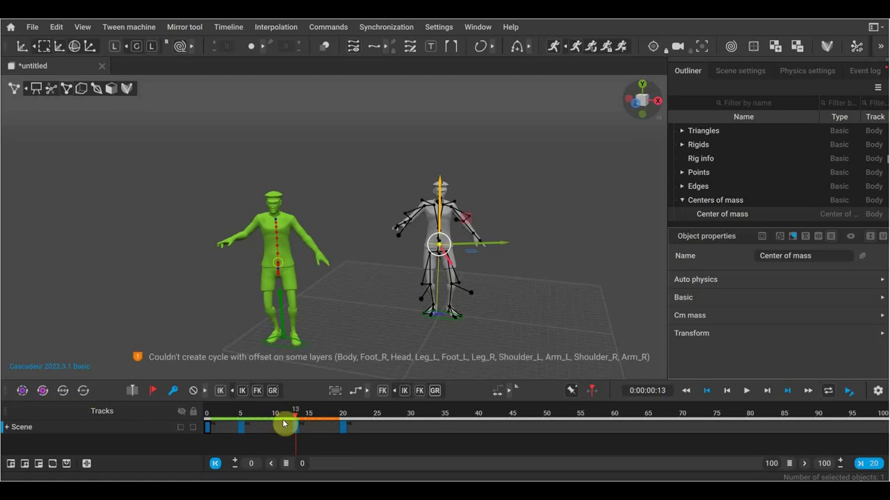
{"action": "left_click_drag", "start_coordinate": [295, 421], "coordinate": [339, 421]}
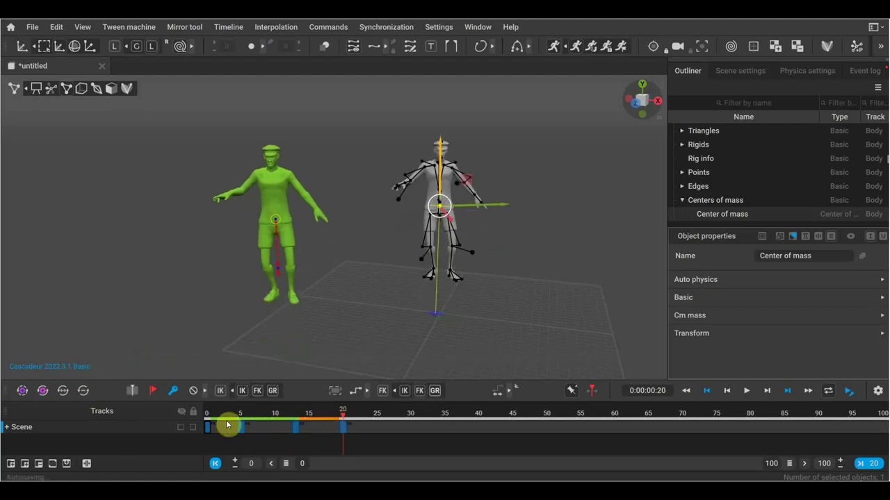
{"action": "left_click", "coordinate": [42, 394]}
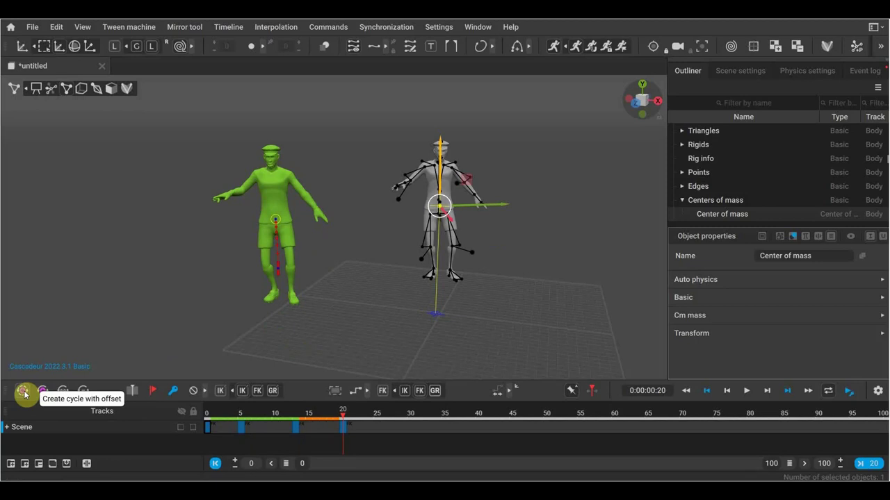
{"action": "left_click", "coordinate": [24, 394]}
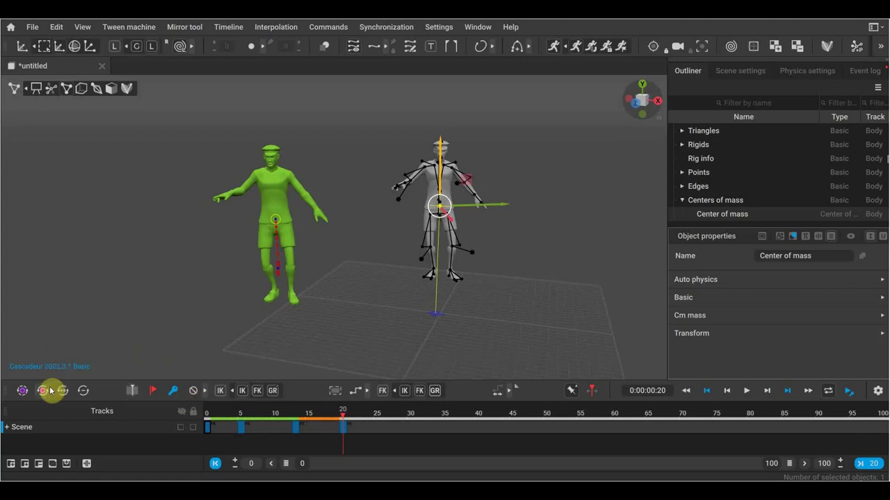
{"action": "left_click", "coordinate": [43, 394]}
{"action": "left_click", "coordinate": [295, 415]}
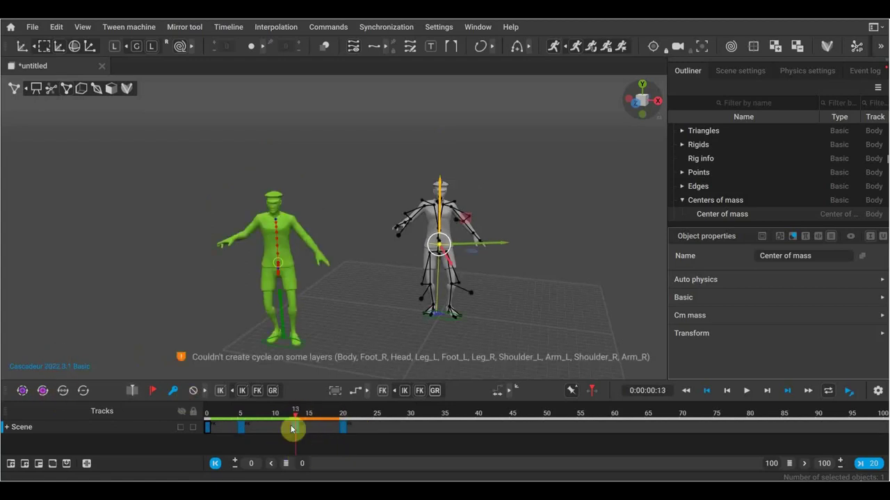
Apply Create cycle with offset and Create cycle again, then review frames 12–19.
{"action": "left_click_drag", "start_coordinate": [296, 417], "coordinate": [344, 426]}
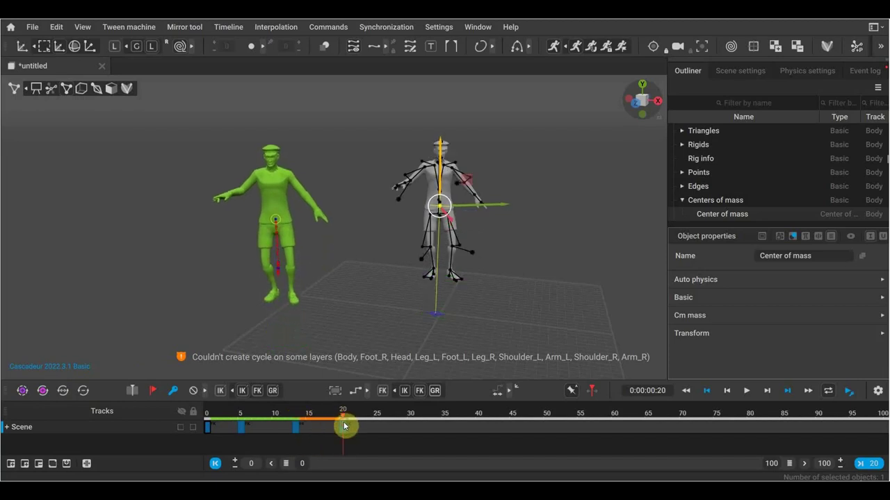
{"action": "left_click", "coordinate": [22, 395]}
{"action": "left_click", "coordinate": [43, 392]}
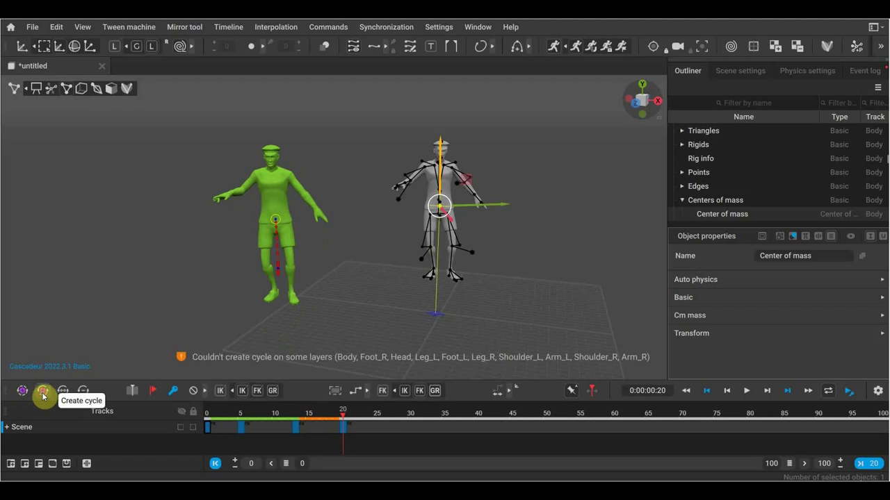
{"action": "mouse_move", "coordinate": [302, 418]}
{"action": "left_mouse_down"}
{"action": "mouse_move", "coordinate": [348, 419]}
{"action": "mouse_move", "coordinate": [269, 424]}
{"action": "mouse_move", "coordinate": [331, 424]}
{"action": "mouse_move", "coordinate": [289, 423]}
{"action": "left_mouse_up"}
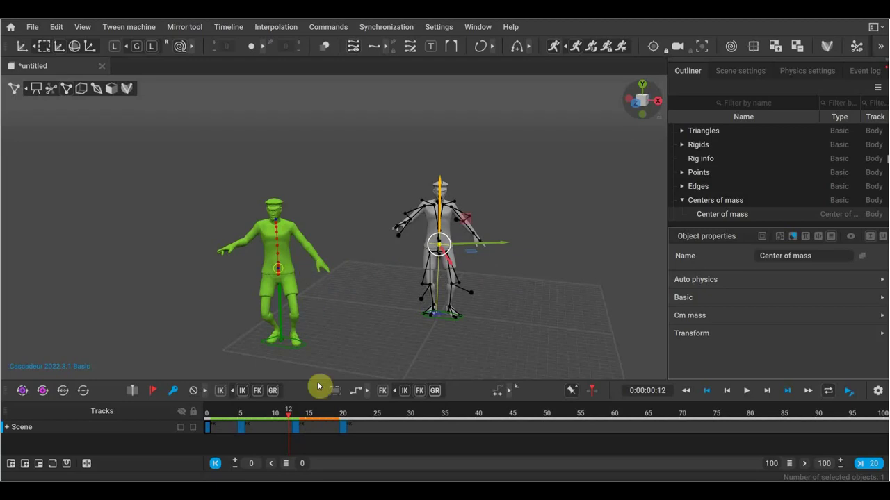
{"action": "mouse_move", "coordinate": [292, 421]}
{"action": "left_mouse_down"}
{"action": "mouse_move", "coordinate": [334, 426]}
{"action": "mouse_move", "coordinate": [232, 424]}
{"action": "mouse_move", "coordinate": [315, 432]}
{"action": "mouse_move", "coordinate": [283, 428]}
{"action": "mouse_move", "coordinate": [296, 427]}
{"action": "left_mouse_up"}
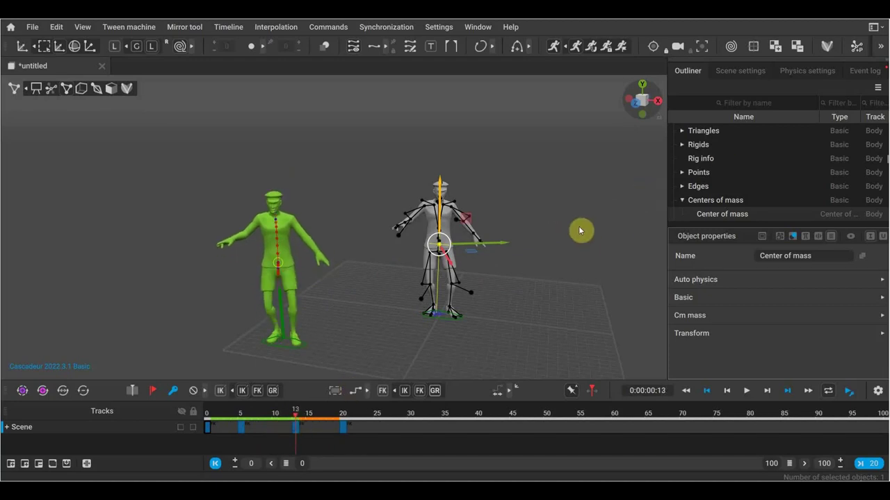
{"action": "scroll", "coordinate": [701, 188], "scroll_direction": "down", "scroll_amount": 1}
{"action": "left_click", "coordinate": [682, 186]}
{"action": "scroll", "coordinate": [704, 194], "scroll_direction": "down", "scroll_amount": 1}
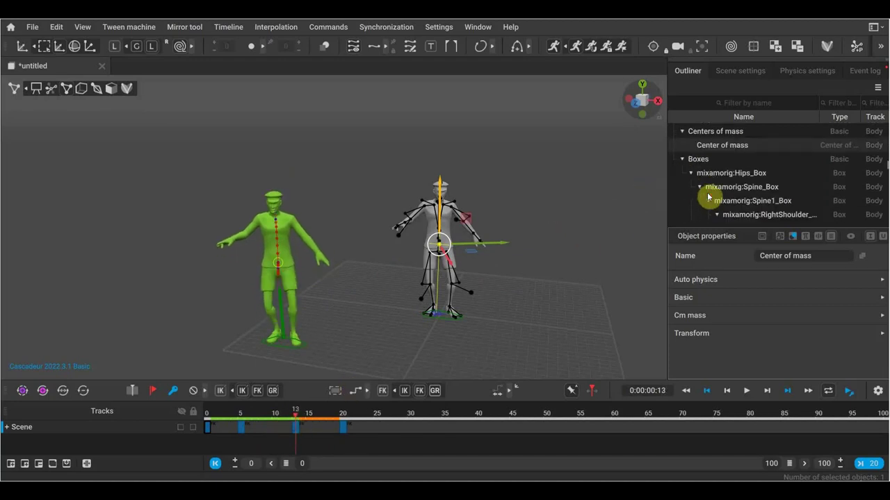
{"action": "left_click", "coordinate": [604, 50]}
{"action": "left_click", "coordinate": [303, 419]}
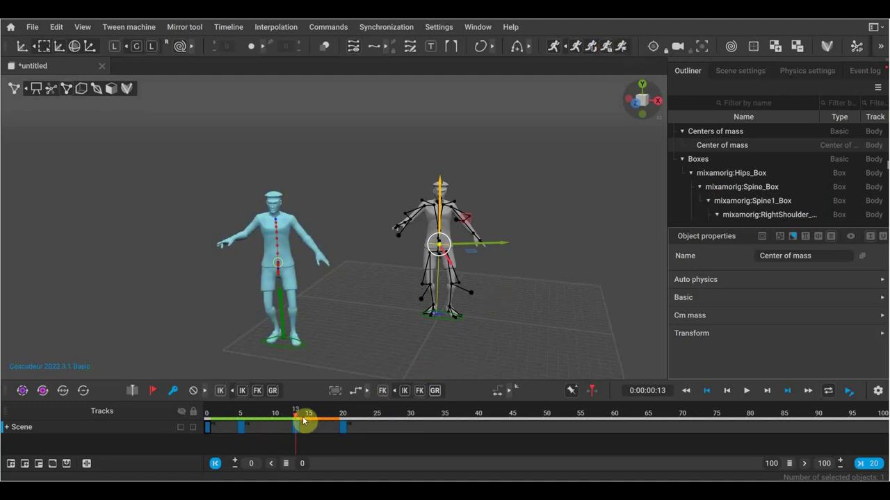
{"action": "left_click_drag", "start_coordinate": [294, 420], "coordinate": [328, 425]}
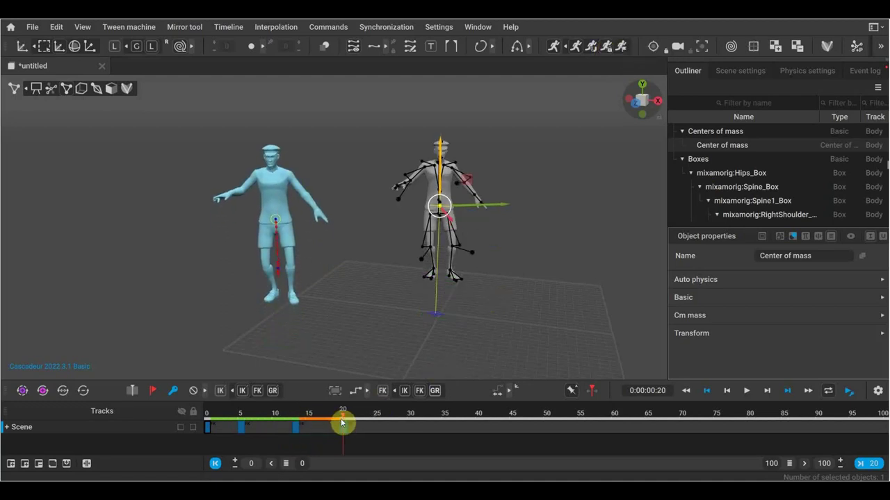
{"action": "left_click", "coordinate": [611, 48]}
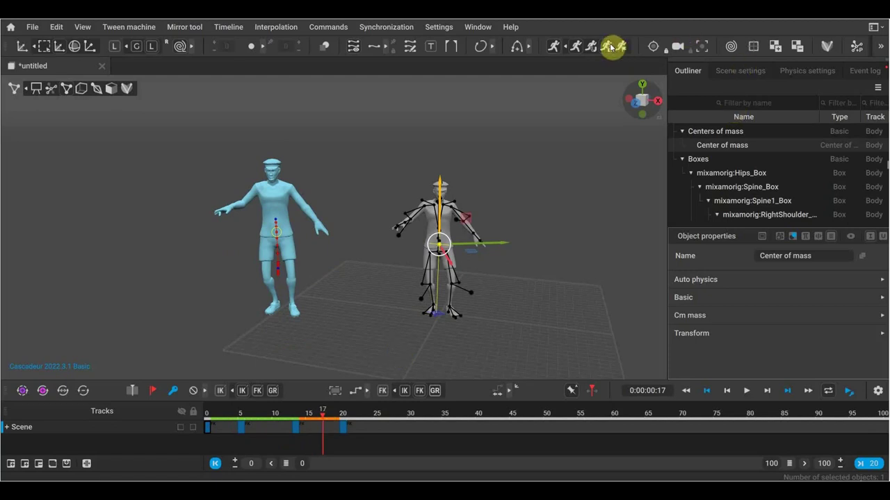
{"action": "left_click", "coordinate": [622, 48]}
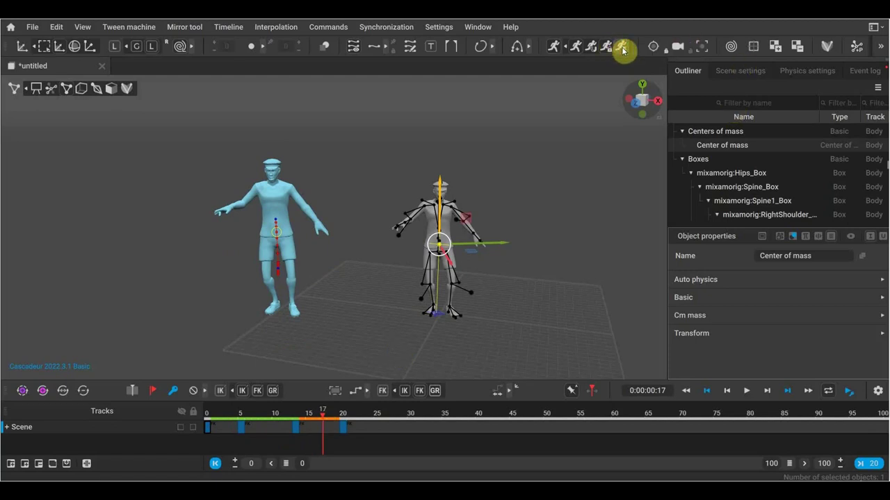
{"action": "mouse_move", "coordinate": [324, 415]}
{"action": "left_mouse_down"}
{"action": "mouse_move", "coordinate": [215, 417]}
{"action": "mouse_move", "coordinate": [341, 417]}
{"action": "mouse_move", "coordinate": [308, 419]}
{"action": "mouse_move", "coordinate": [334, 424]}
{"action": "mouse_move", "coordinate": [285, 419]}
{"action": "mouse_move", "coordinate": [313, 419]}
{"action": "mouse_move", "coordinate": [302, 419]}
{"action": "left_mouse_up"}
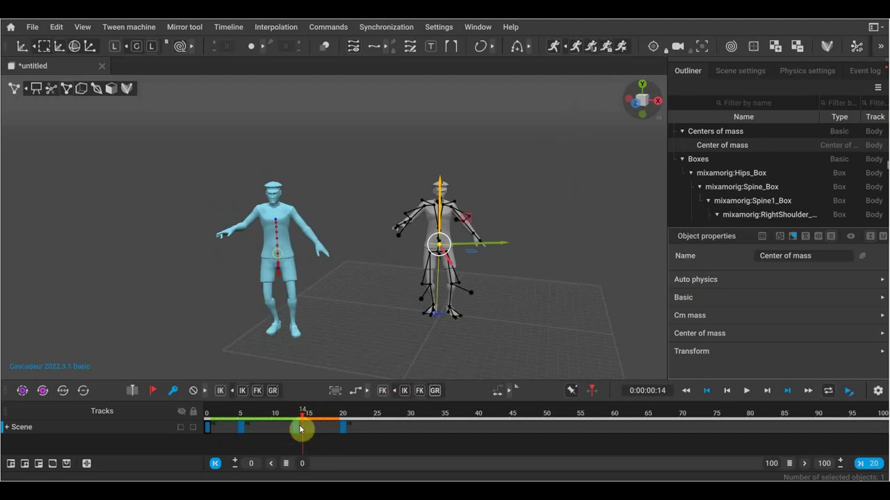
{"action": "mouse_move", "coordinate": [303, 413]}
{"action": "left_mouse_down"}
{"action": "mouse_move", "coordinate": [331, 419]}
{"action": "mouse_move", "coordinate": [296, 420]}
{"action": "left_mouse_up"}
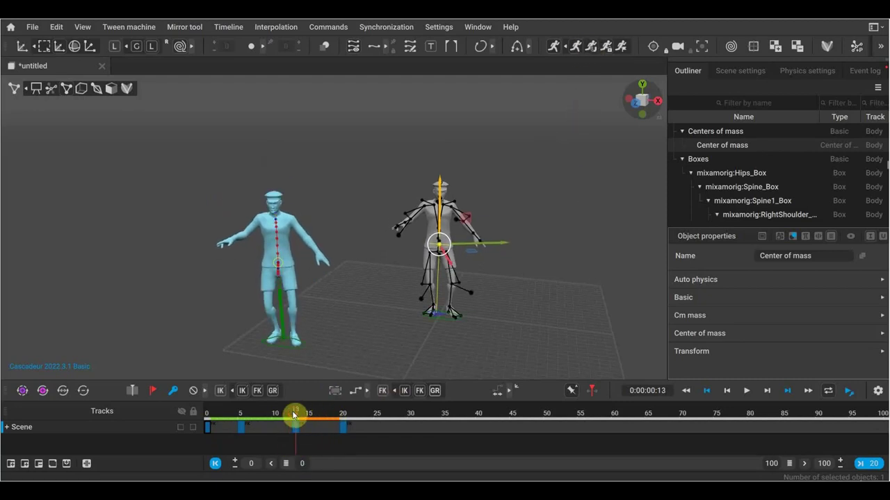
{"action": "left_click", "coordinate": [575, 46]}
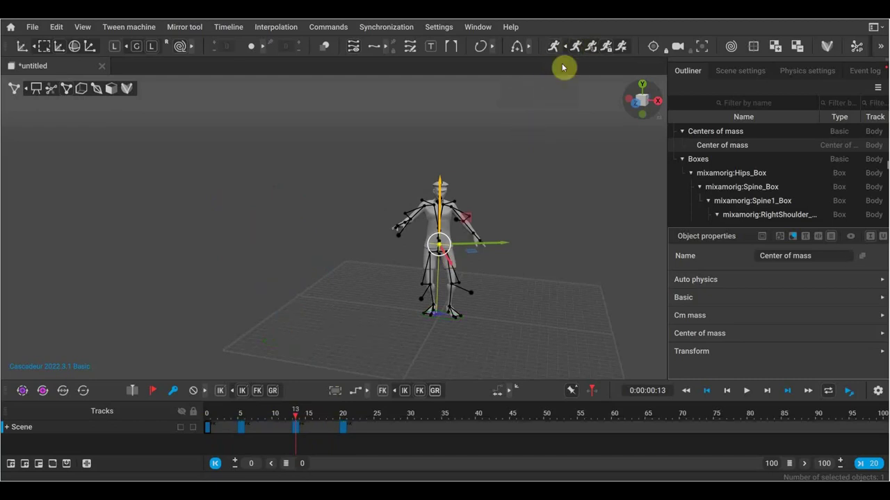
{"action": "left_click", "coordinate": [588, 46]}
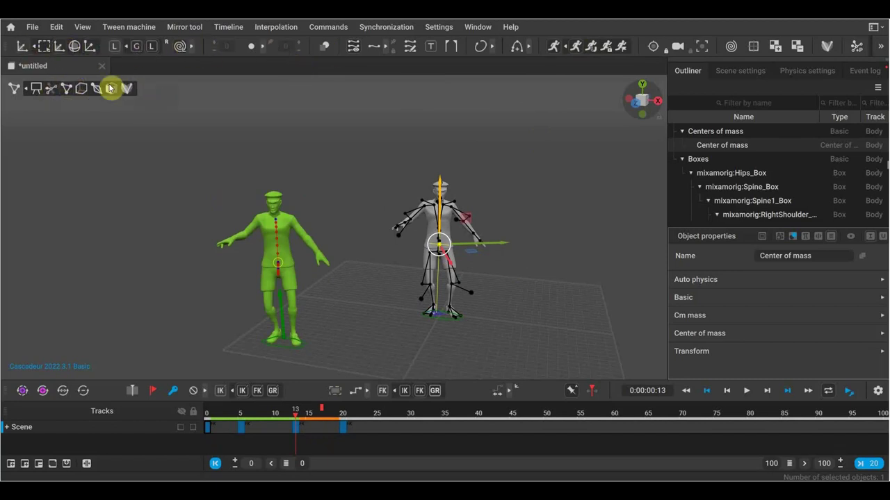
Try box, mesh and silhouette views, return to skeleton display, and enable ghosts set to 1.
{"action": "left_click", "coordinate": [128, 88]}
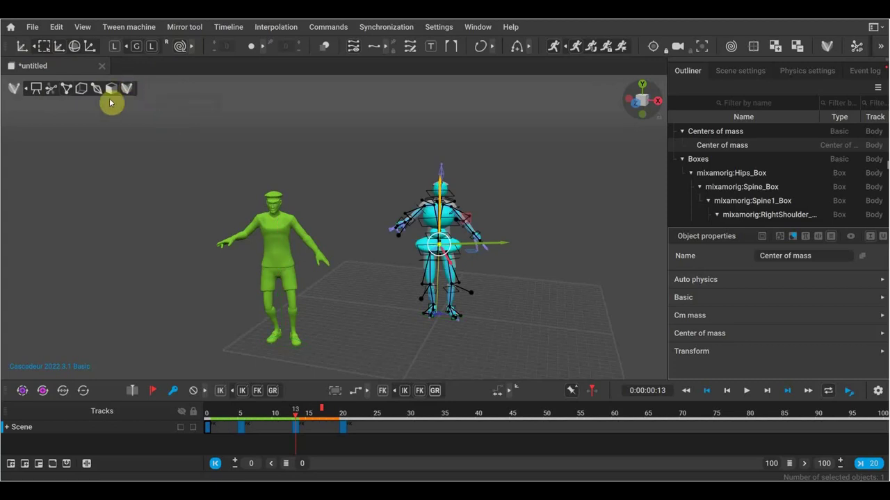
{"action": "left_click", "coordinate": [99, 90]}
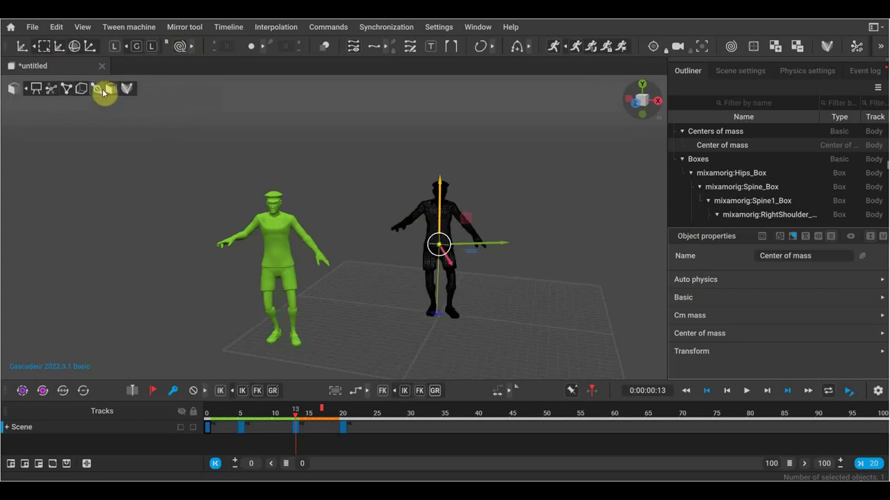
{"action": "left_click", "coordinate": [67, 89]}
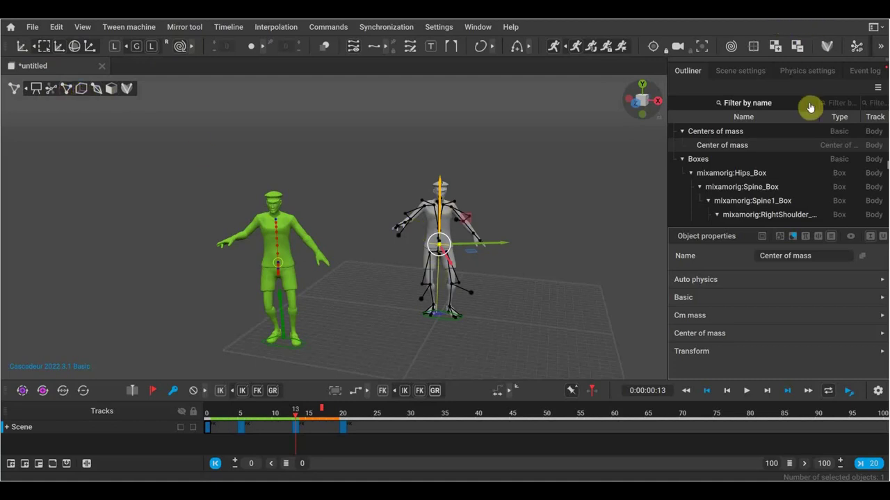
{"action": "left_click", "coordinate": [325, 50]}
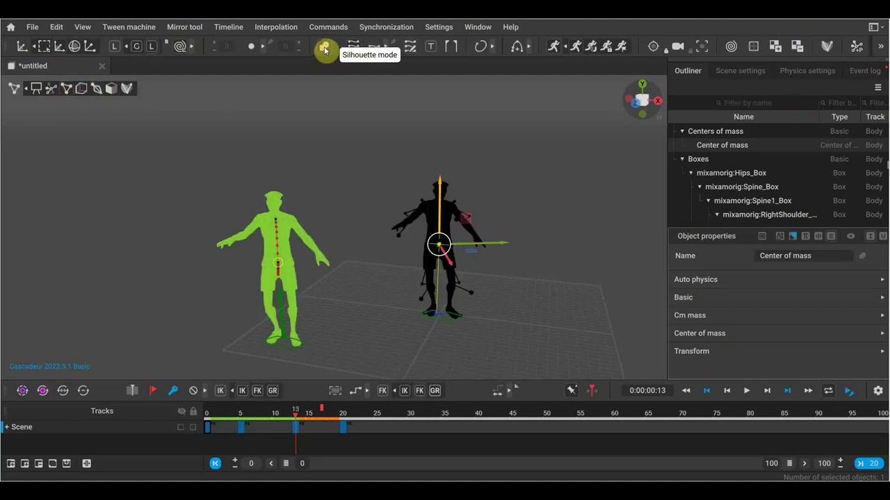
{"action": "left_click", "coordinate": [325, 48]}
{"action": "left_click", "coordinate": [254, 48]}
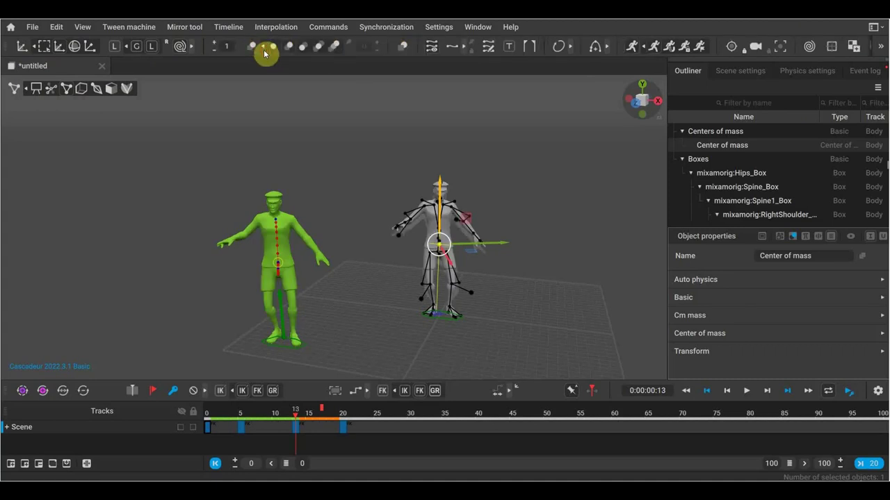
Show the neighbouring ghost pose, scrub frames 15–19 settling on 17, and box-select all grey rig points.
{"action": "left_click", "coordinate": [314, 49]}
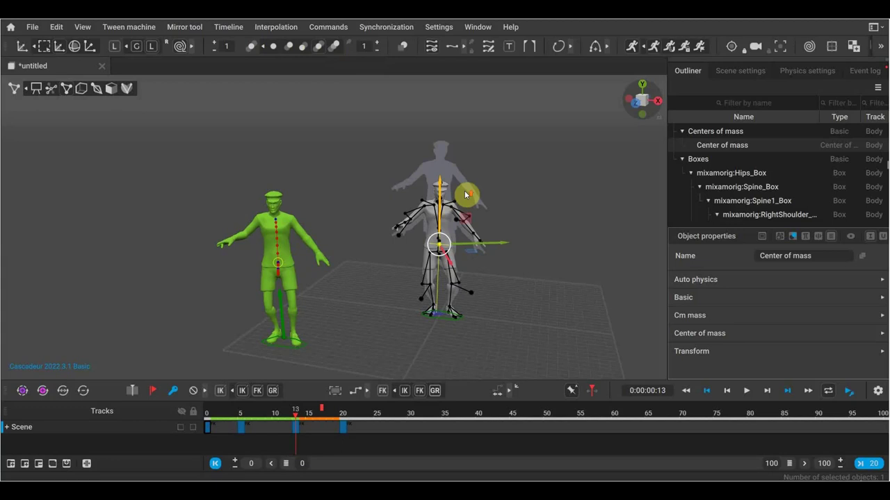
{"action": "scroll", "coordinate": [468, 195], "scroll_direction": "up", "scroll_amount": 2}
{"action": "scroll", "coordinate": [528, 145], "scroll_direction": "down", "scroll_amount": 1}
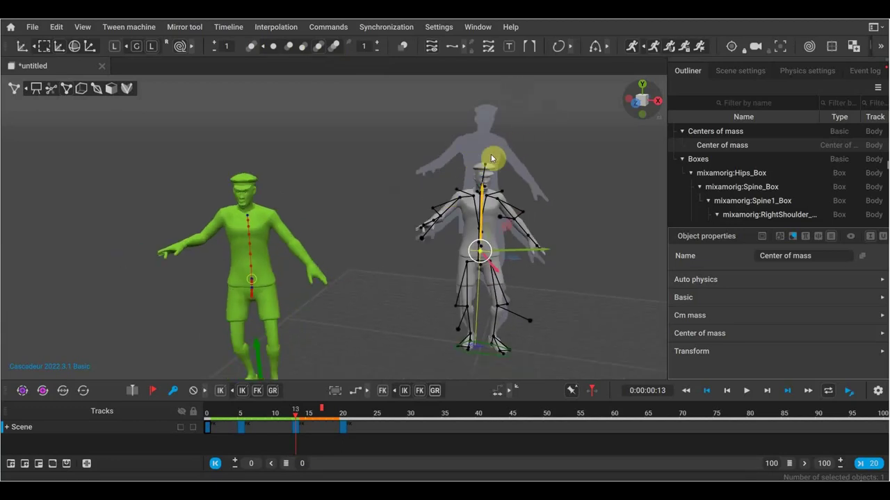
{"action": "left_click", "coordinate": [310, 415]}
{"action": "mouse_move", "coordinate": [312, 415]}
{"action": "left_mouse_down"}
{"action": "mouse_move", "coordinate": [332, 426]}
{"action": "mouse_move", "coordinate": [325, 435]}
{"action": "left_mouse_up"}
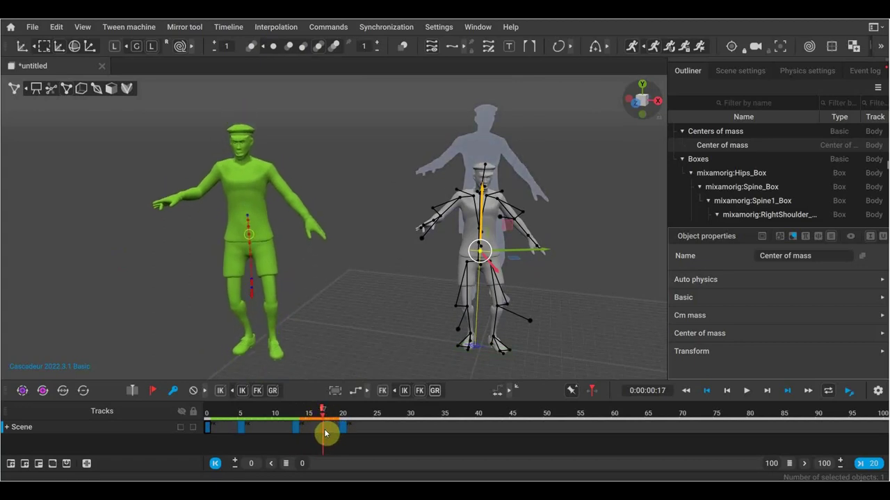
{"action": "left_click", "coordinate": [246, 225]}
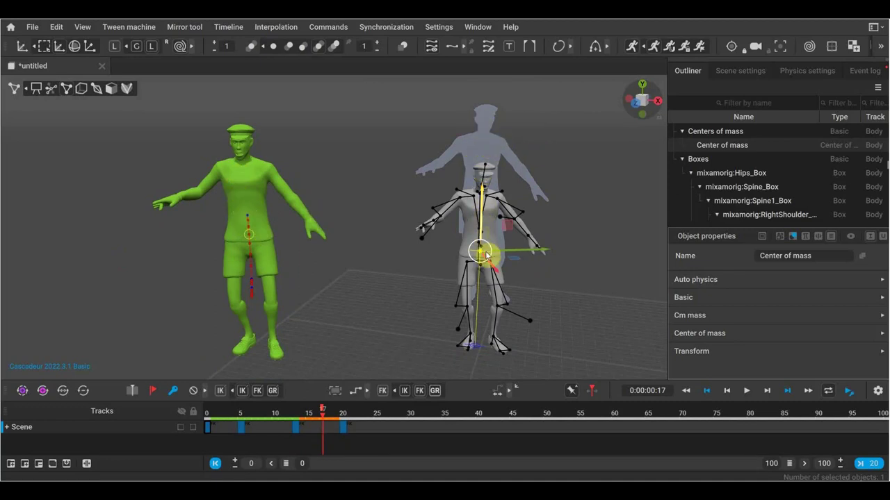
{"action": "left_click_drag", "start_coordinate": [562, 375], "coordinate": [400, 126]}
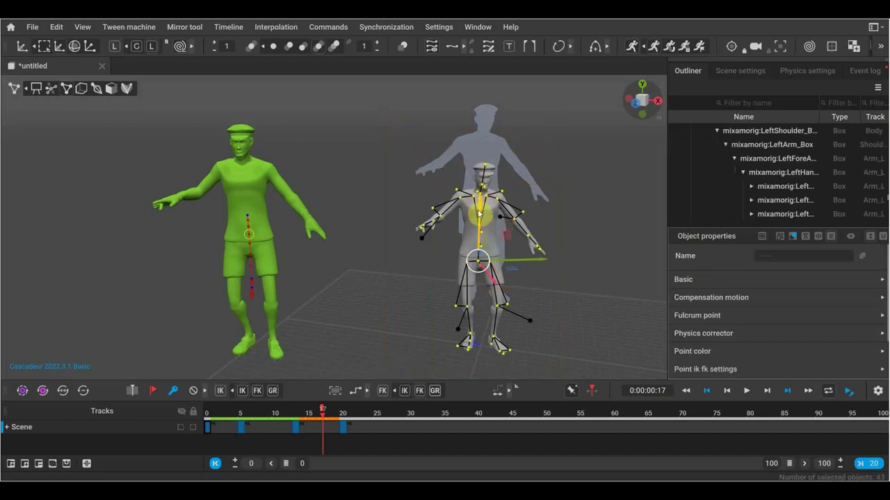
Key frame 17 with the whole rig lifted above its ghost, then scrub from frame 13 to review.
{"action": "left_click_drag", "start_coordinate": [482, 201], "coordinate": [480, 148]}
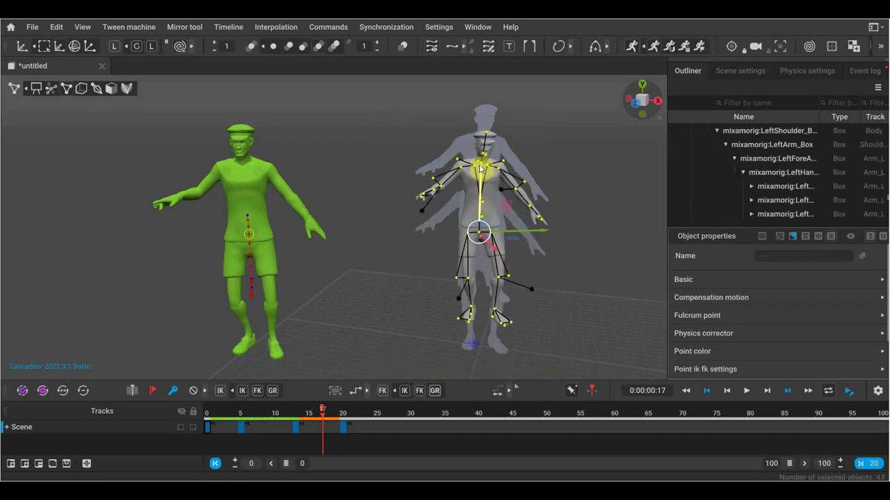
{"action": "key", "text": "ctrl+z"}
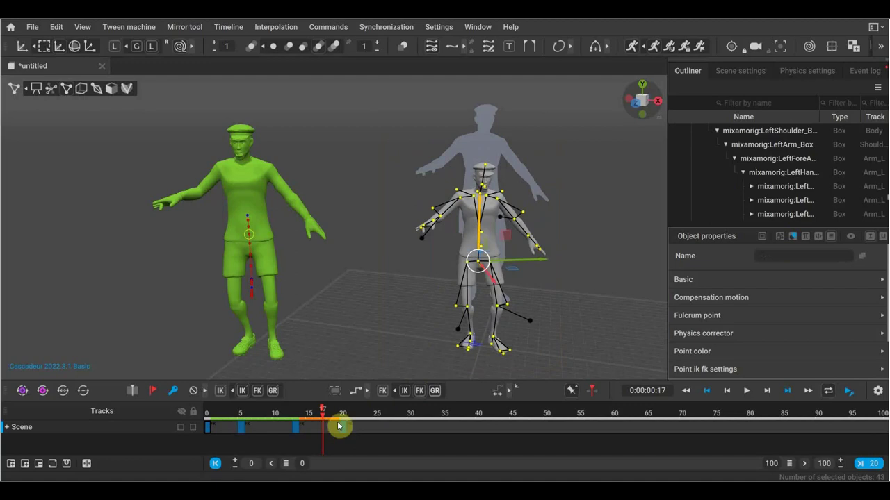
{"action": "left_click_drag", "start_coordinate": [338, 426], "coordinate": [342, 426]}
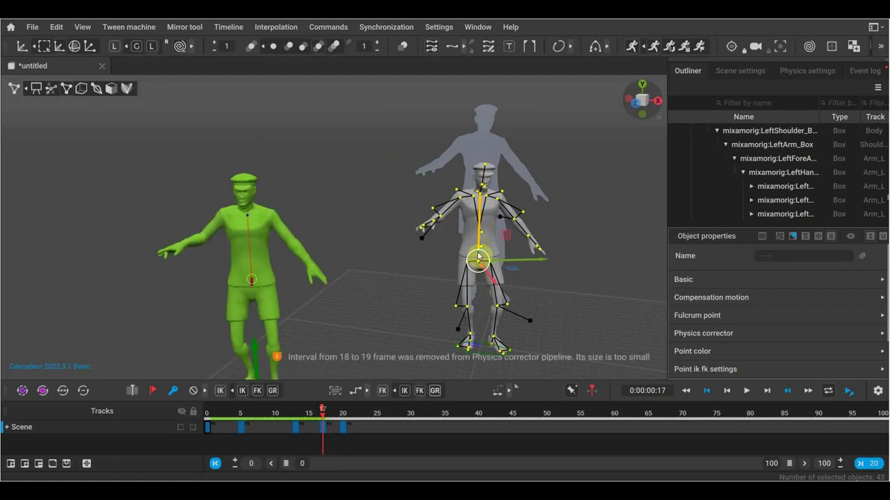
{"action": "left_click_drag", "start_coordinate": [480, 200], "coordinate": [480, 166]}
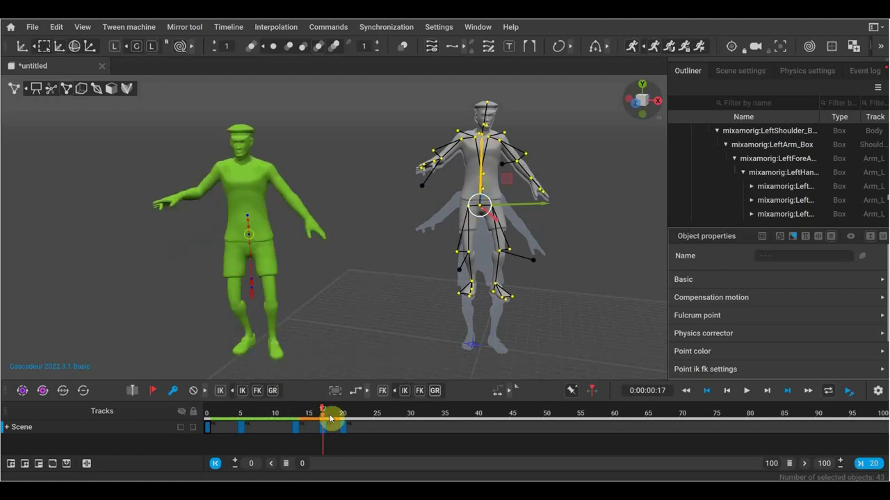
{"action": "left_click", "coordinate": [298, 415]}
{"action": "mouse_move", "coordinate": [297, 415]}
{"action": "left_mouse_down"}
{"action": "mouse_move", "coordinate": [343, 419]}
{"action": "mouse_move", "coordinate": [316, 426]}
{"action": "left_mouse_up"}
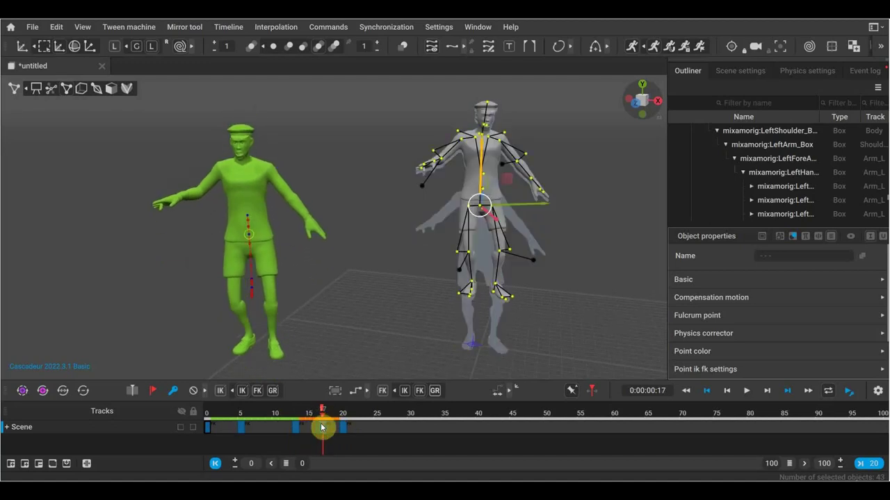
{"action": "left_click_drag", "start_coordinate": [316, 426], "coordinate": [316, 427]}
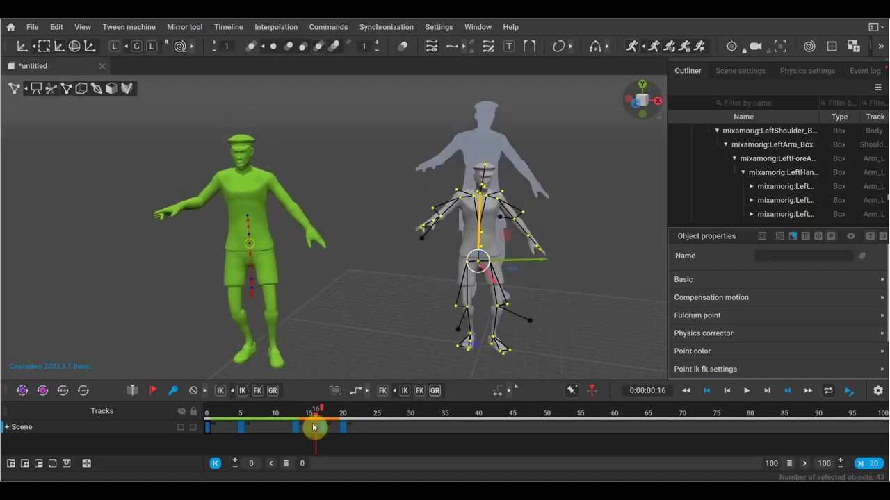
Switch off the previous and next ghost poses while stepping from frame 16 to 19.
{"action": "left_click", "coordinate": [335, 48]}
{"action": "left_click", "coordinate": [316, 48]}
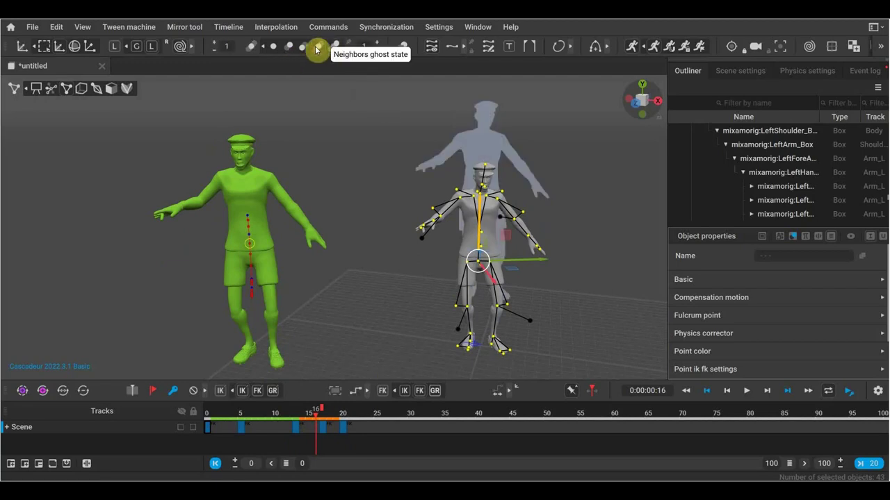
{"action": "left_click", "coordinate": [308, 49]}
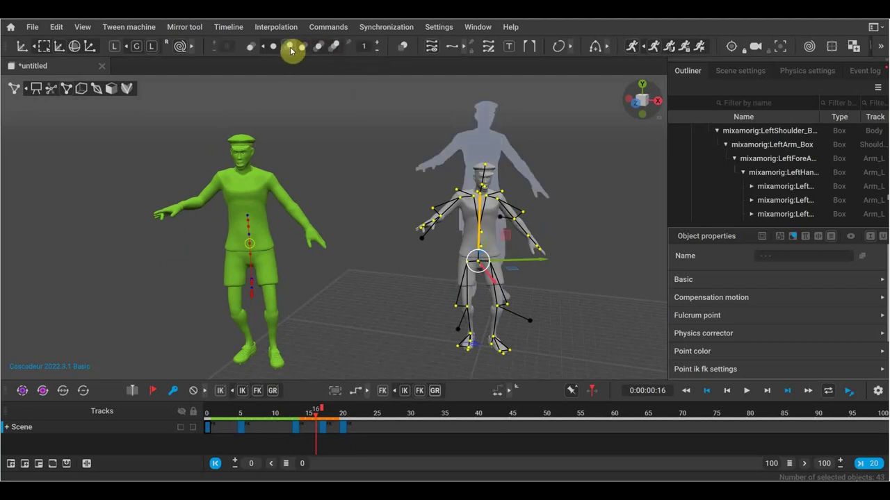
{"action": "left_click", "coordinate": [291, 48]}
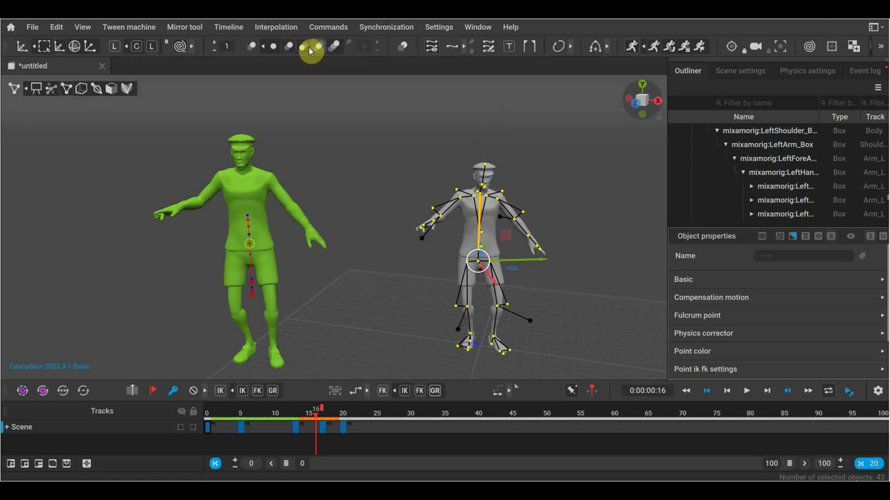
{"action": "left_click", "coordinate": [334, 48]}
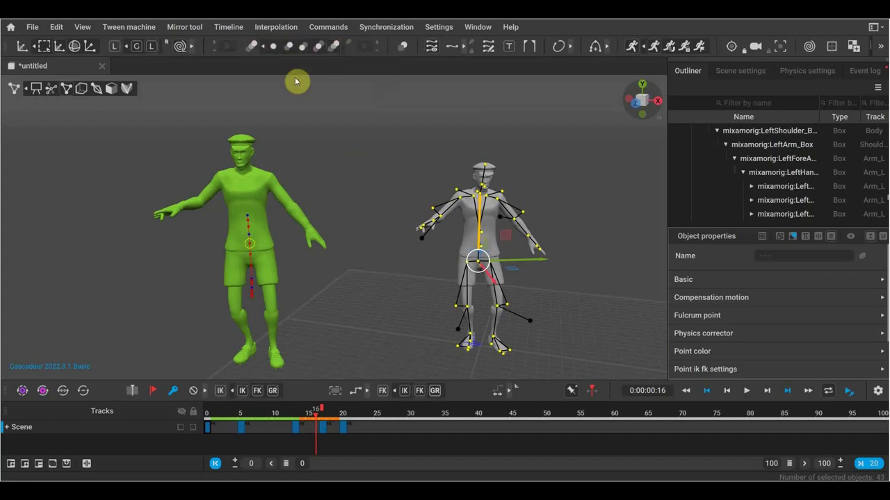
{"action": "left_click_drag", "start_coordinate": [320, 416], "coordinate": [328, 417]}
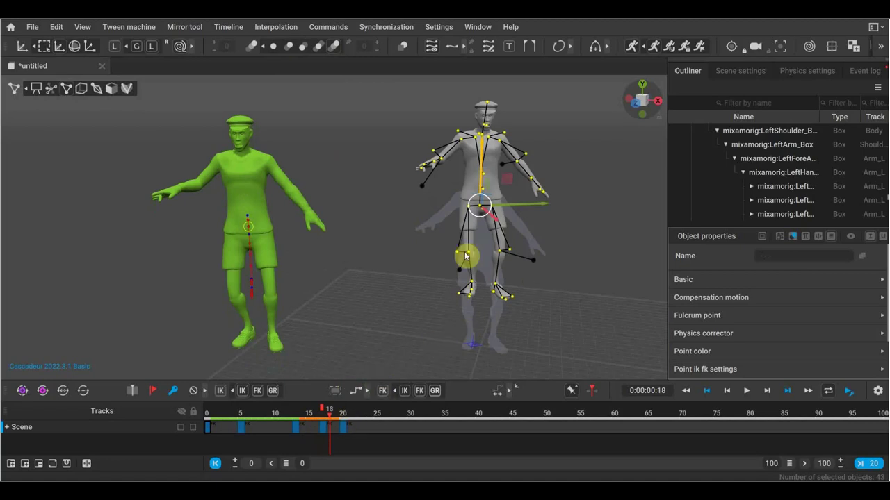
{"action": "left_click_drag", "start_coordinate": [328, 420], "coordinate": [338, 419]}
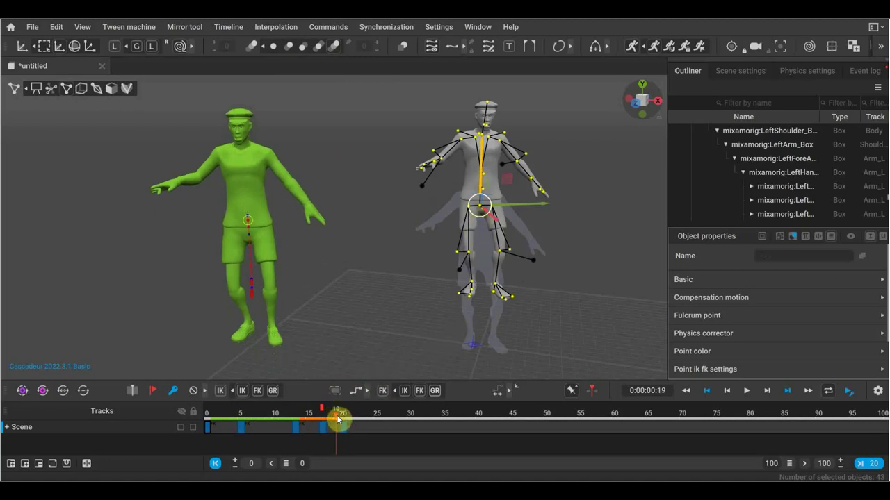
{"action": "left_click", "coordinate": [317, 52]}
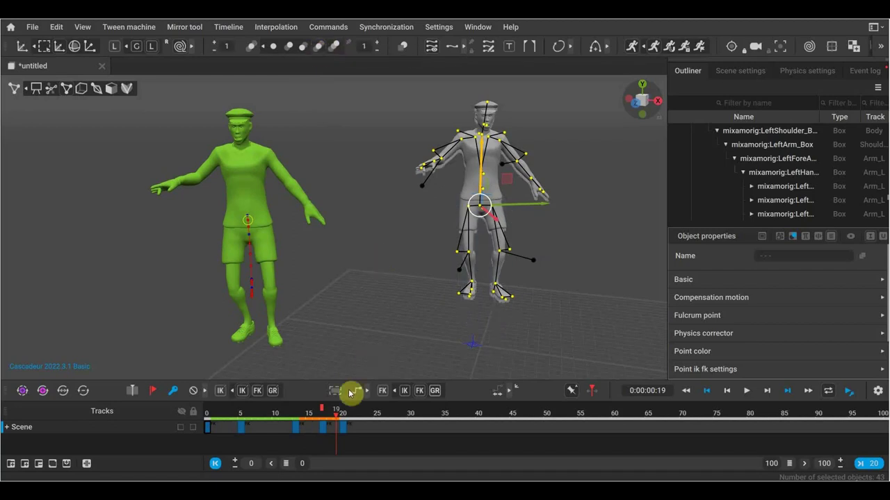
Scrub back through the run and stop on frame 14.
{"action": "mouse_move", "coordinate": [336, 417]}
{"action": "left_mouse_down"}
{"action": "mouse_move", "coordinate": [308, 414]}
{"action": "mouse_move", "coordinate": [347, 414]}
{"action": "mouse_move", "coordinate": [304, 403]}
{"action": "mouse_move", "coordinate": [339, 403]}
{"action": "mouse_move", "coordinate": [301, 401]}
{"action": "left_mouse_up"}
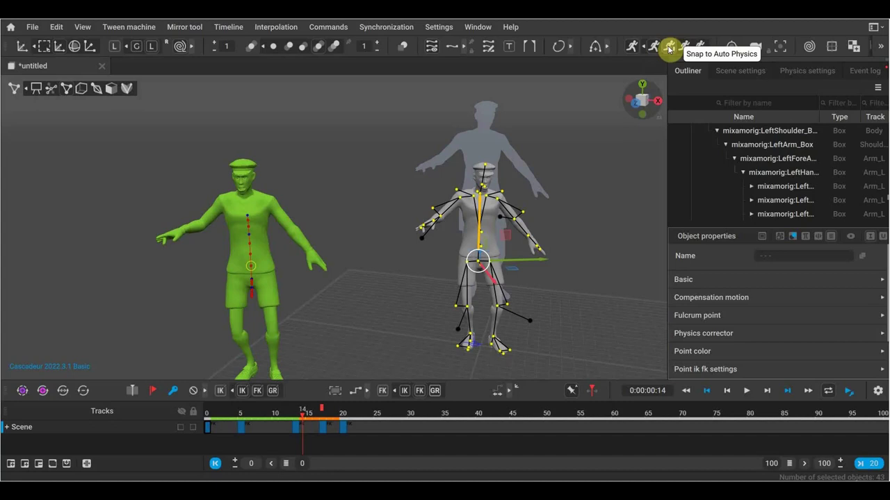
Add two ballistic trajectory tools, ballistic (0) and ballistic (1), to the rig and go to frame 13.
{"action": "left_click", "coordinate": [607, 52]}
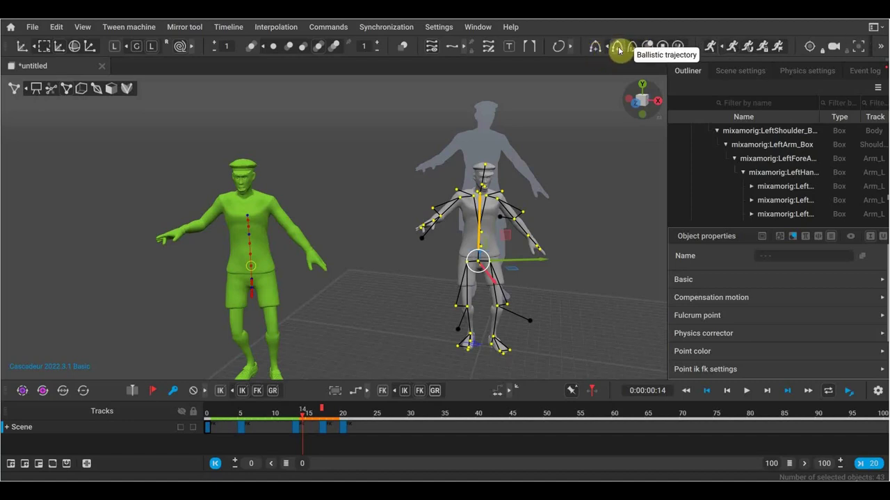
{"action": "left_click", "coordinate": [618, 50]}
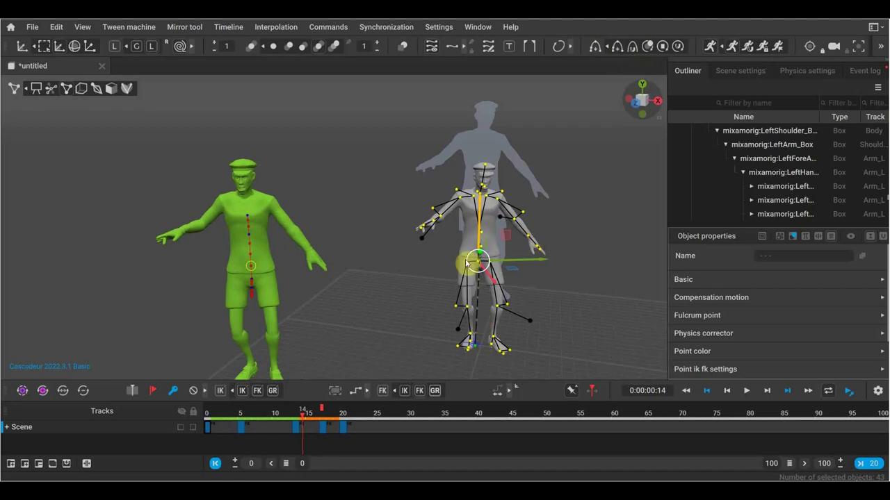
{"action": "left_click", "coordinate": [478, 320]}
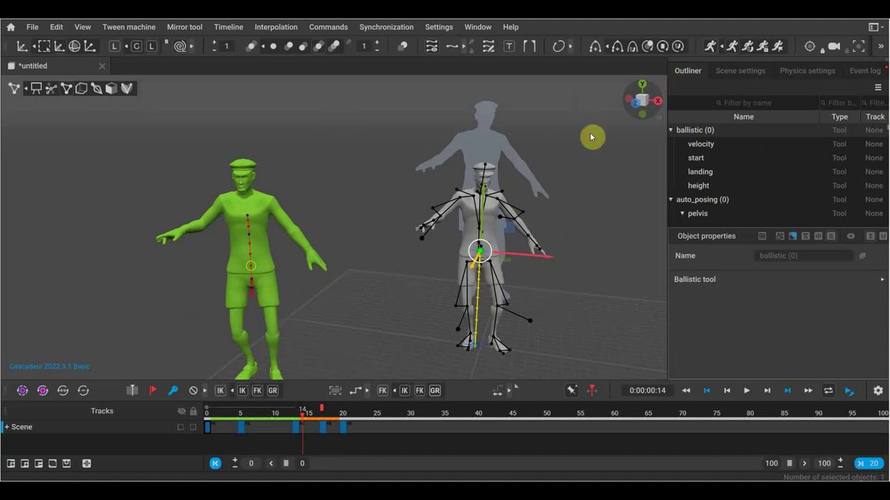
{"action": "left_click", "coordinate": [595, 48]}
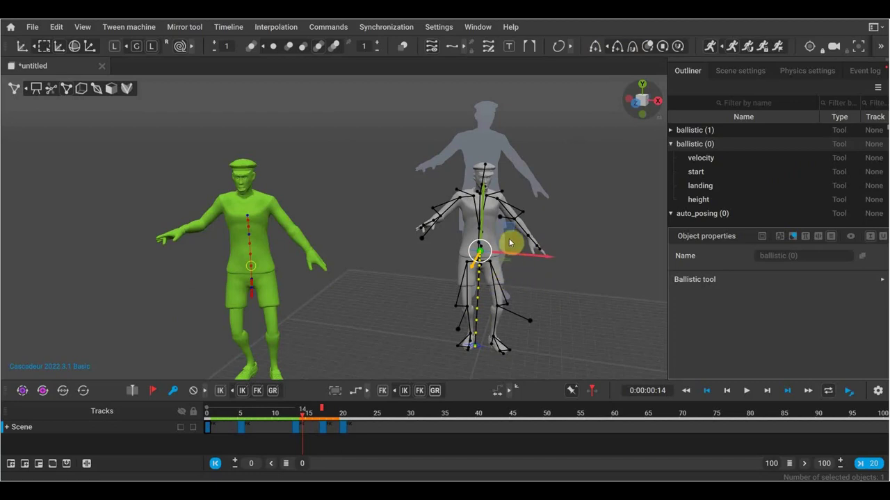
{"action": "left_click", "coordinate": [516, 210]}
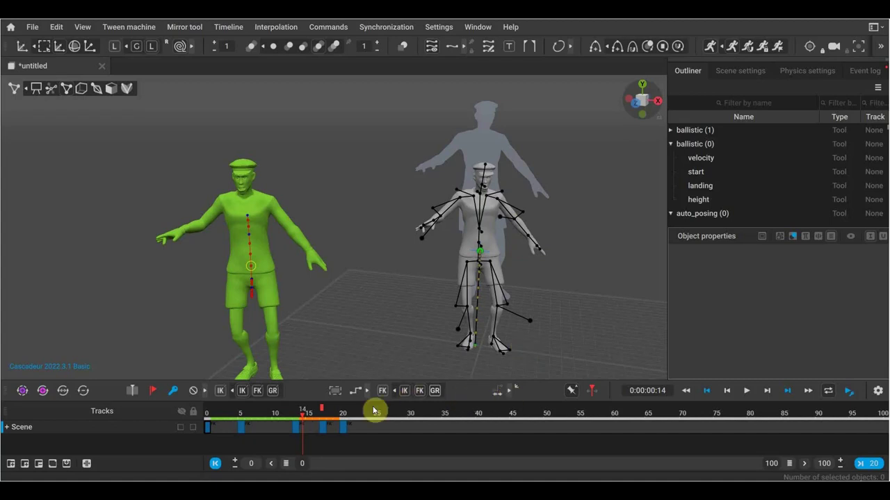
{"action": "left_click_drag", "start_coordinate": [299, 424], "coordinate": [295, 414]}
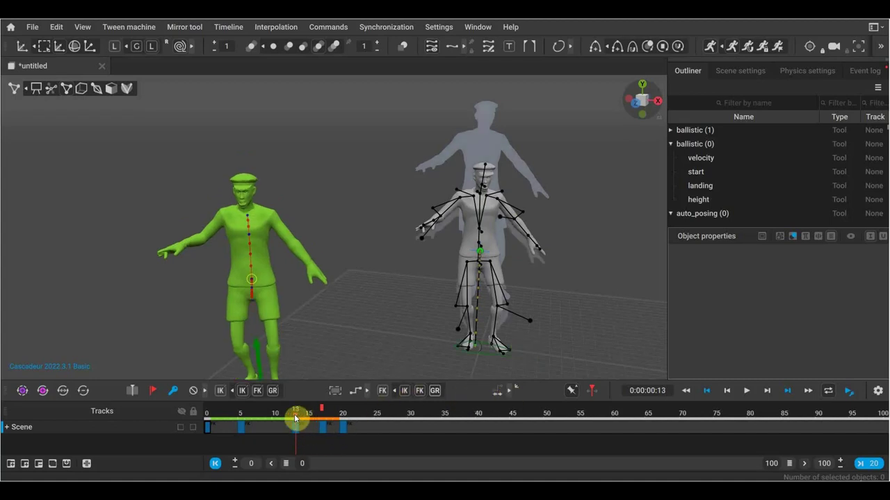
Set Bezier interpolation on the interval ending at frame 5, then move to frame 17.
{"action": "left_click", "coordinate": [365, 394]}
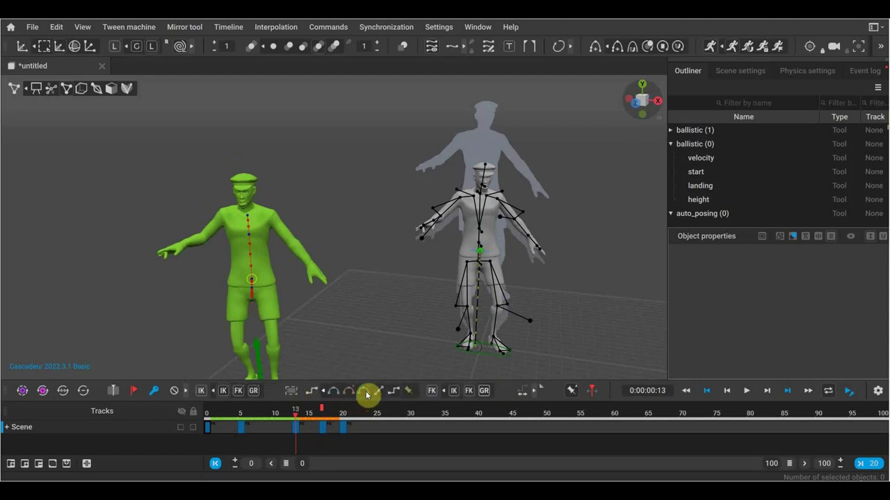
{"action": "left_click", "coordinate": [336, 393]}
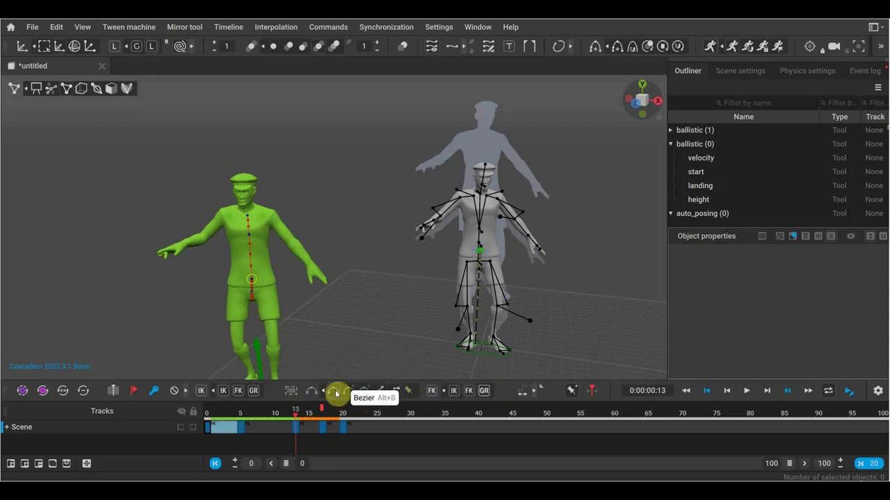
{"action": "left_click", "coordinate": [301, 414]}
{"action": "left_click_drag", "start_coordinate": [300, 413], "coordinate": [323, 413]}
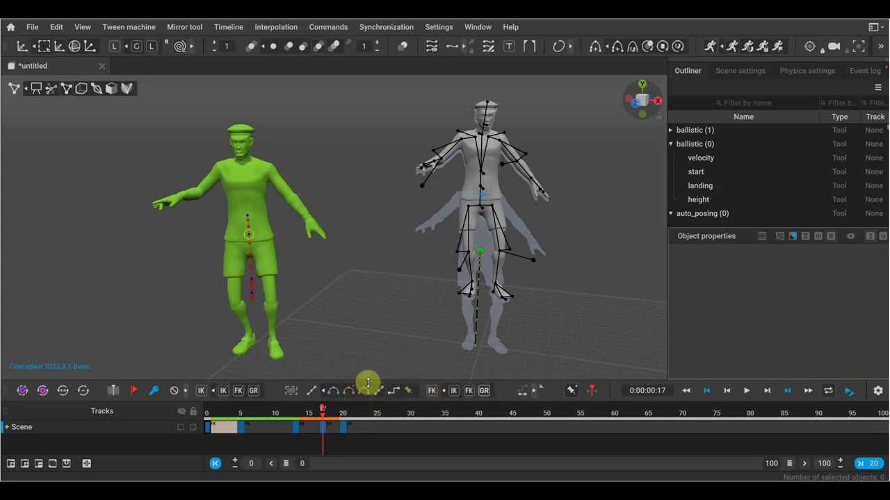
In the Graph editor layout, select the right leg points and view their curves in global space.
{"action": "left_click", "coordinate": [882, 28]}
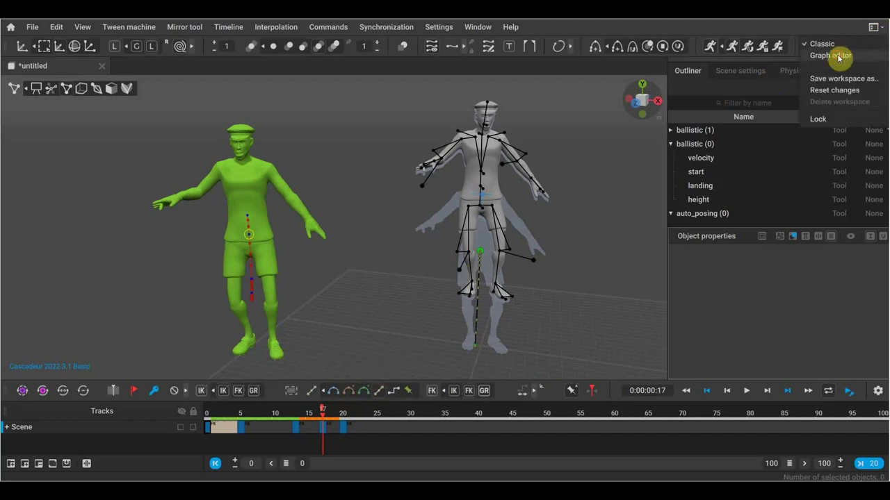
{"action": "left_click", "coordinate": [834, 56]}
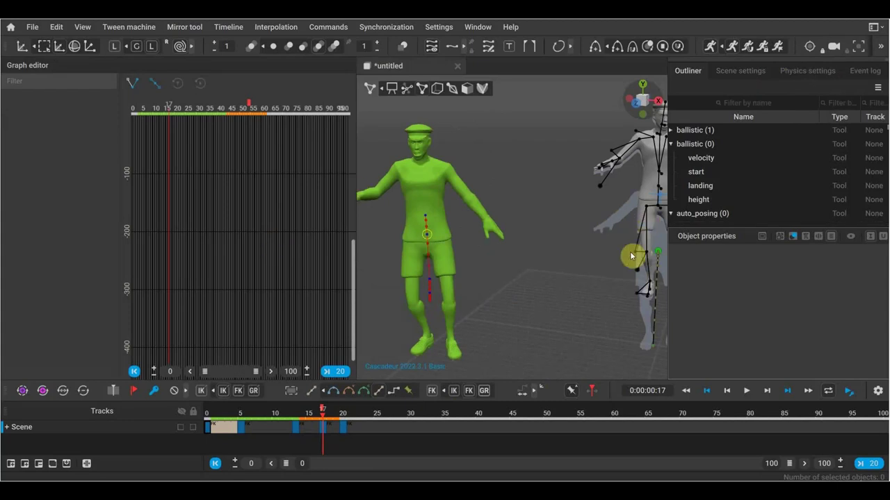
{"action": "mouse_move", "coordinate": [610, 197]}
{"action": "left_mouse_down"}
{"action": "mouse_move", "coordinate": [643, 255]}
{"action": "mouse_move", "coordinate": [333, 215]}
{"action": "left_mouse_up"}
{"action": "left_click", "coordinate": [53, 242]}
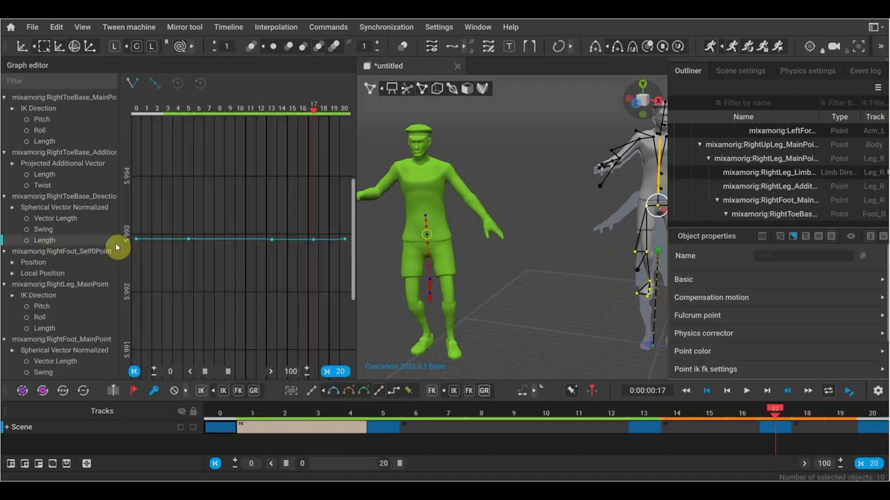
{"action": "left_click", "coordinate": [49, 284]}
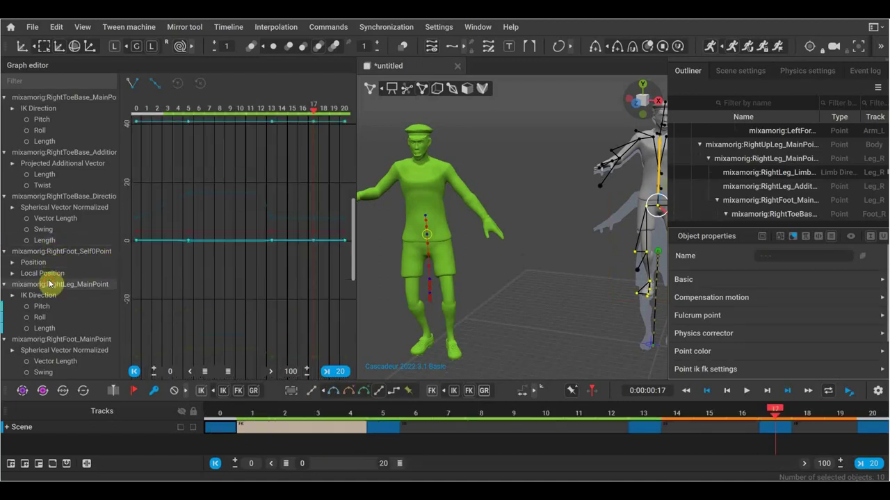
{"action": "left_click", "coordinate": [189, 195]}
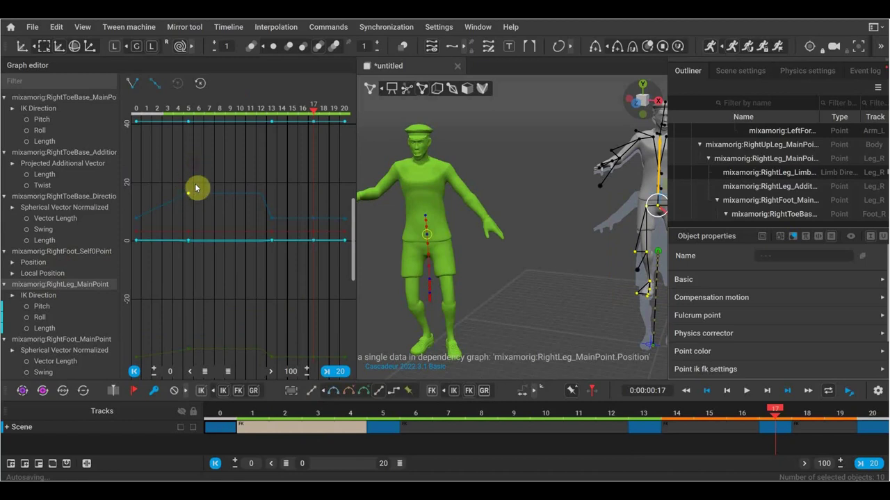
{"action": "left_click", "coordinate": [139, 47]}
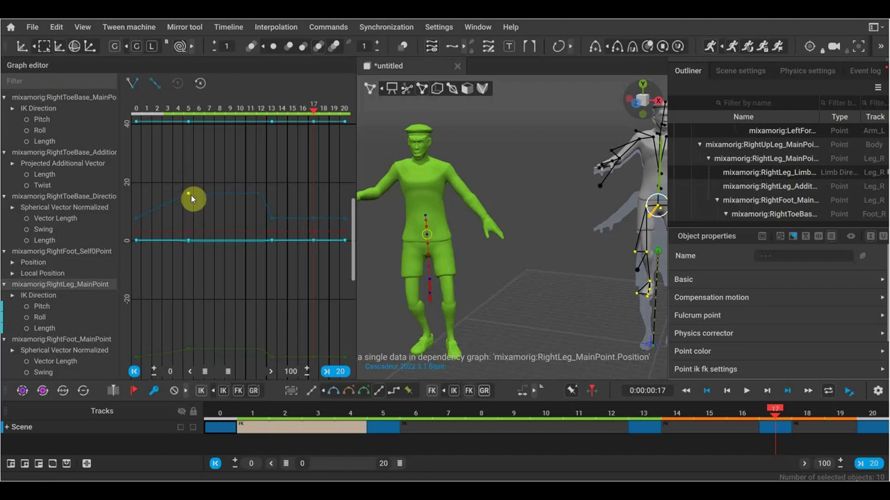
Drag a key on the right toe's Swing curve, then return to the Classic layout.
{"action": "left_click", "coordinate": [56, 230]}
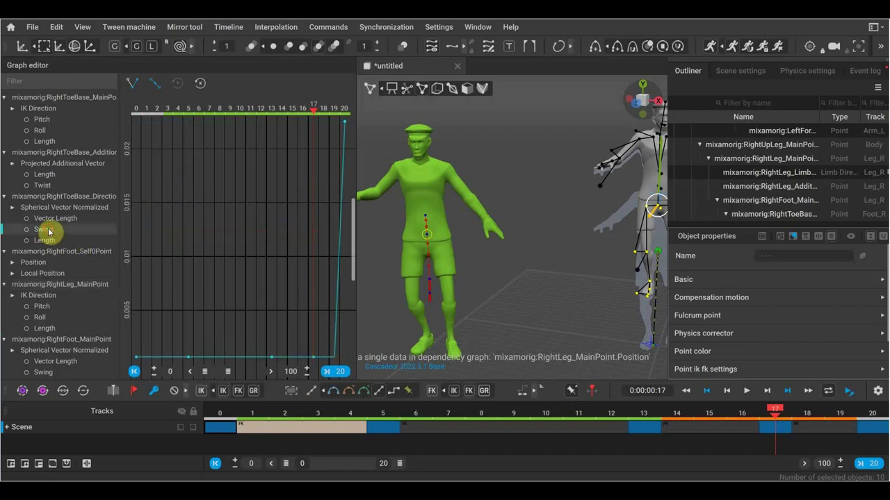
{"action": "left_click", "coordinate": [188, 359]}
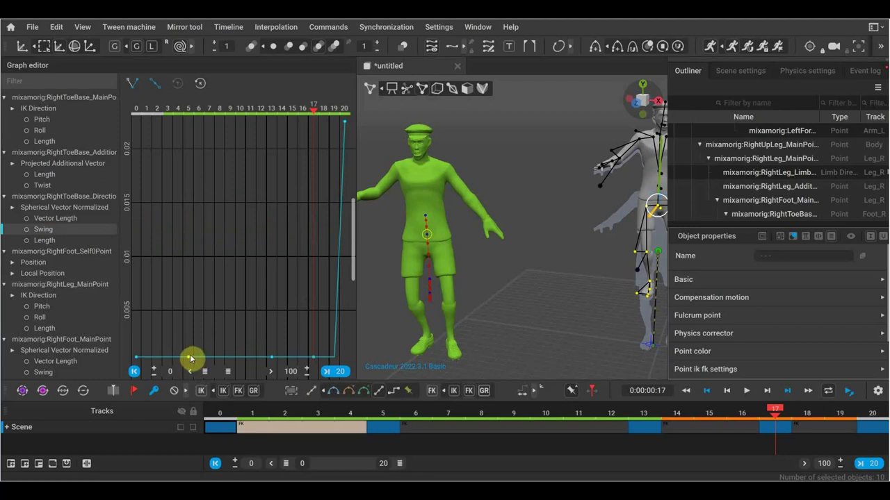
{"action": "left_click_drag", "start_coordinate": [191, 359], "coordinate": [201, 353]}
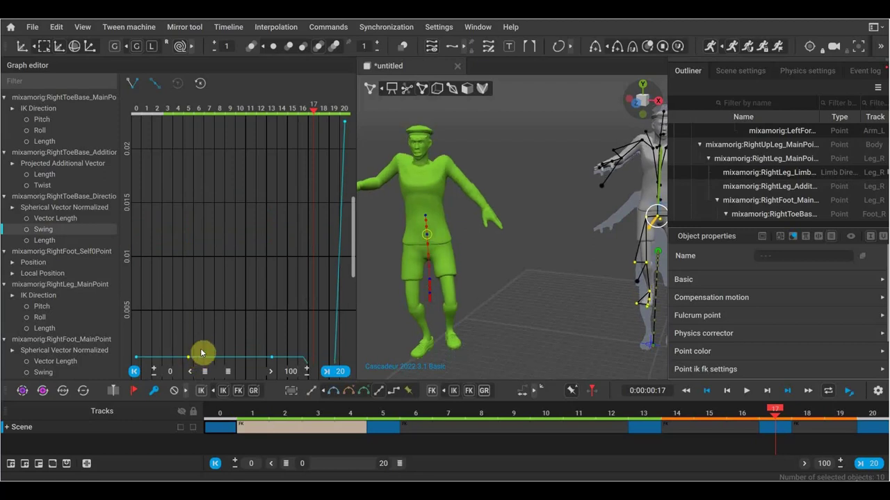
{"action": "left_click", "coordinate": [202, 308]}
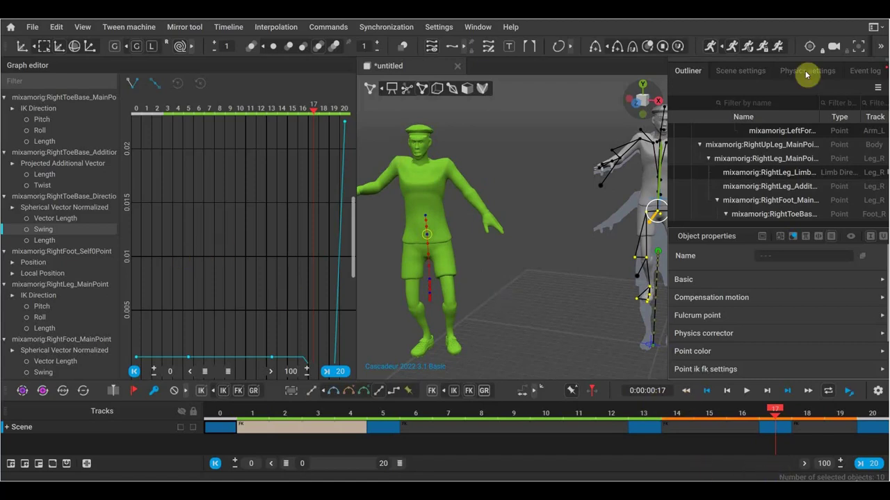
{"action": "left_click", "coordinate": [872, 27]}
{"action": "left_click", "coordinate": [847, 43]}
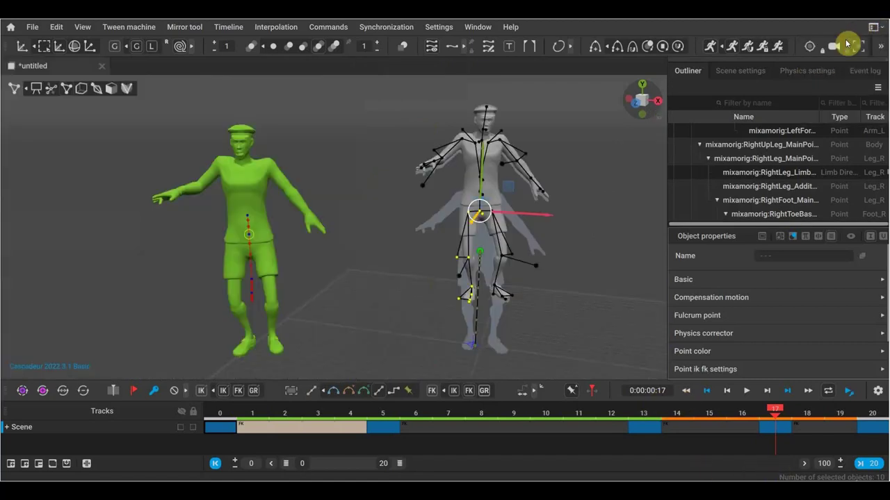
Set the scene length to 20 frames, with the visible range starting at frame 0.
{"action": "left_click", "coordinate": [825, 466]}
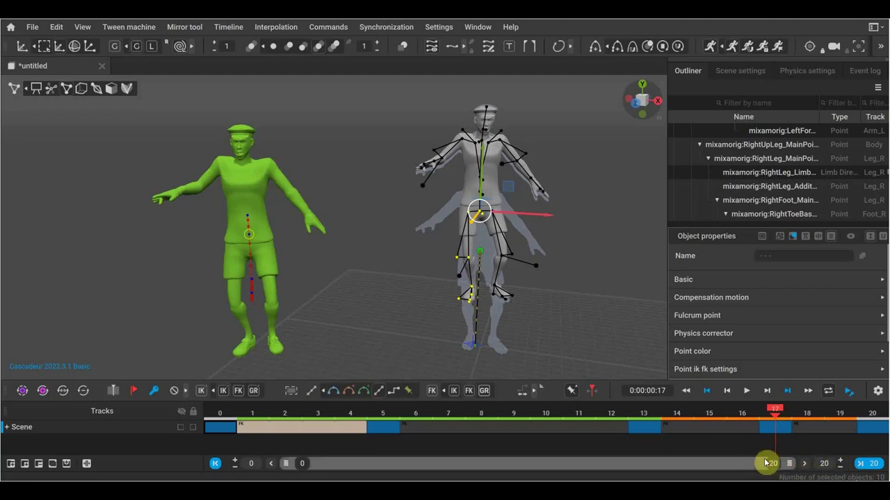
{"action": "left_click", "coordinate": [234, 463]}
{"action": "left_click", "coordinate": [235, 462]}
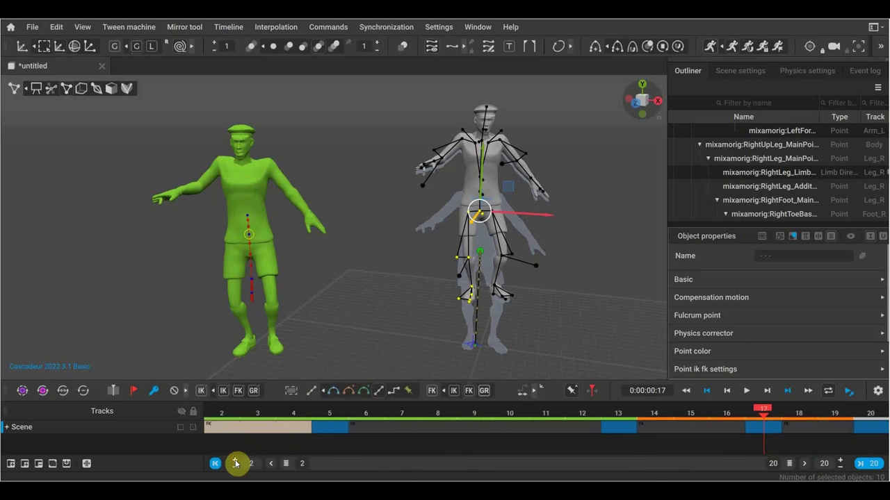
{"action": "left_click", "coordinate": [235, 463]}
{"action": "left_click", "coordinate": [235, 463]}
{"action": "left_click", "coordinate": [235, 463]}
{"action": "left_click", "coordinate": [235, 463]}
{"action": "left_click", "coordinate": [237, 471]}
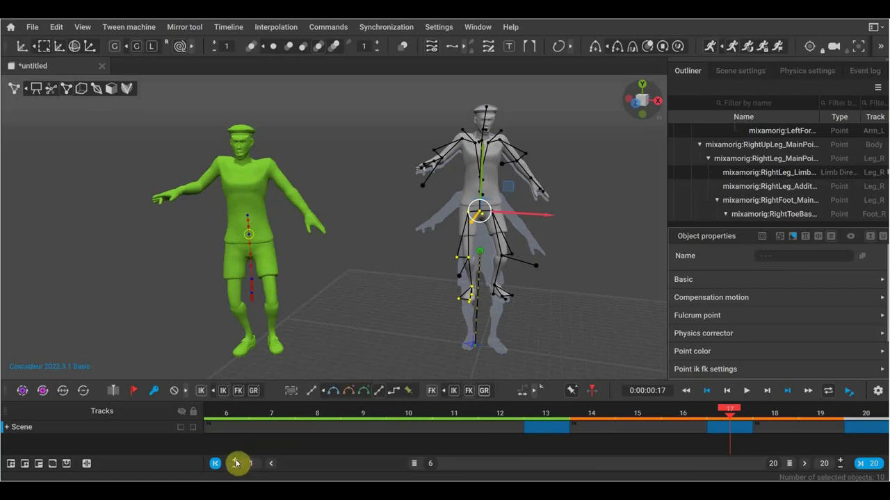
{"action": "left_click", "coordinate": [214, 464]}
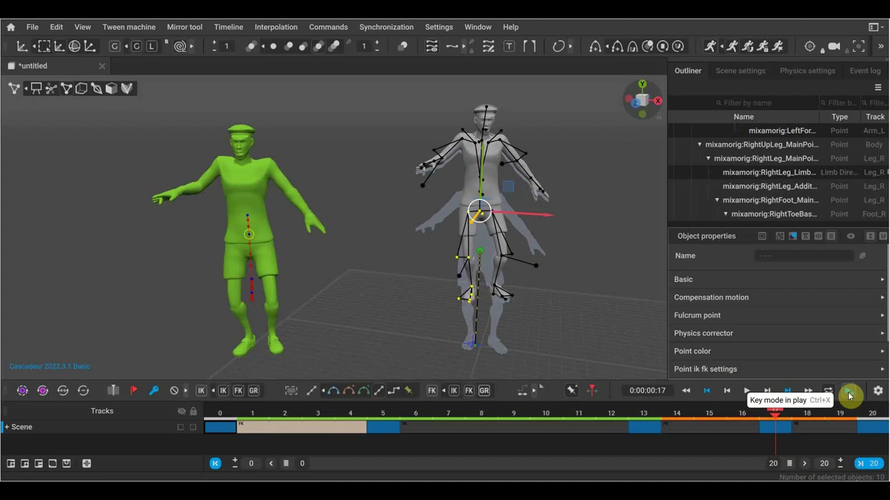
Enable keying during playback, play the animation, stop at frame 13 and change the interpolation type.
{"action": "left_click", "coordinate": [848, 394]}
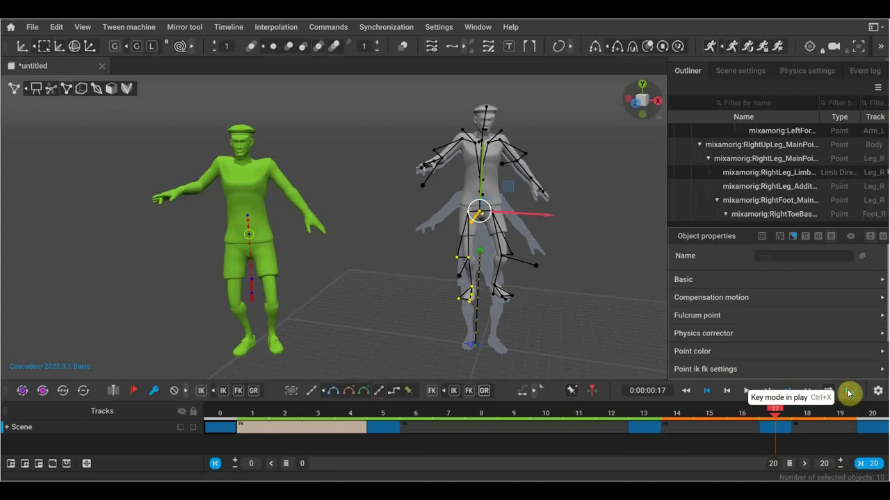
{"action": "left_click", "coordinate": [746, 392]}
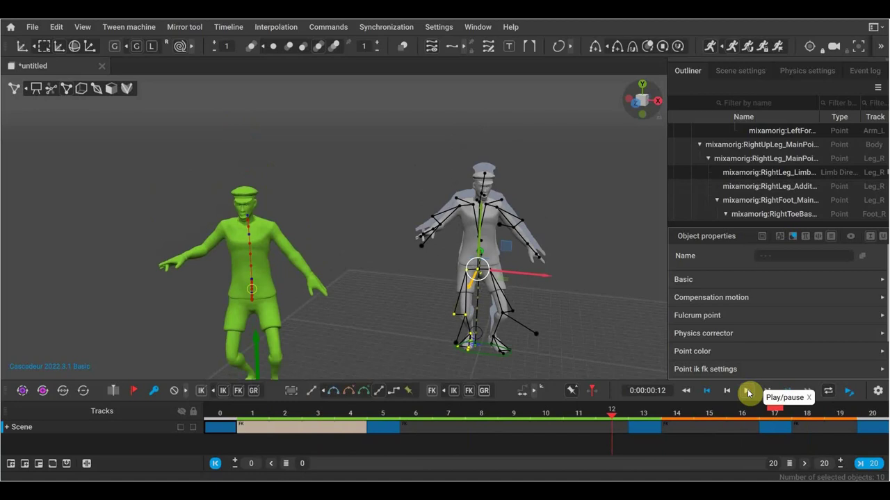
{"action": "left_click", "coordinate": [848, 395]}
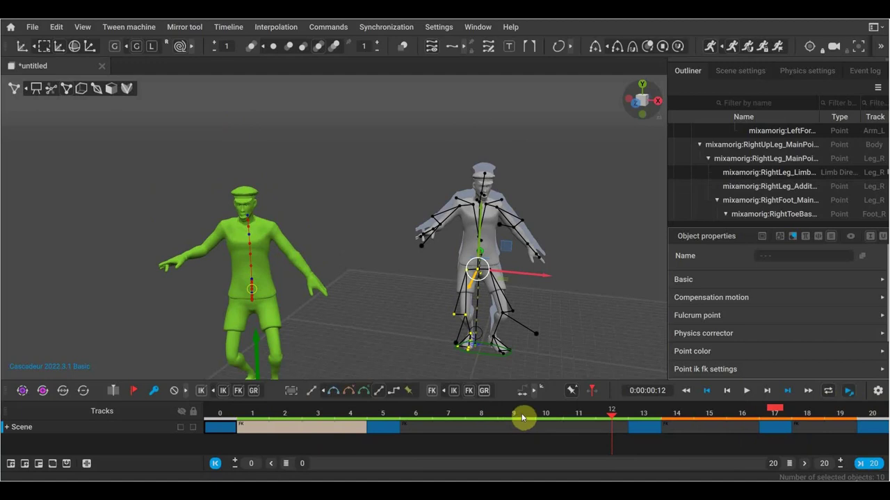
{"action": "left_click", "coordinate": [636, 420]}
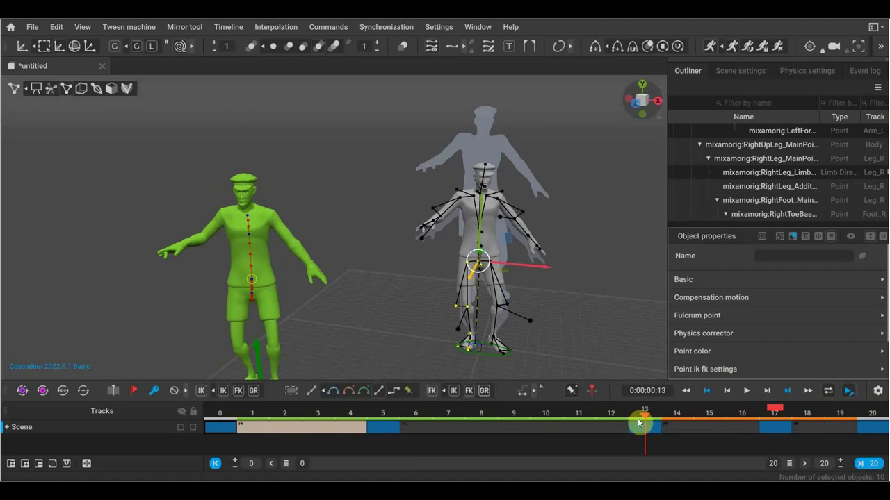
{"action": "left_click", "coordinate": [774, 396]}
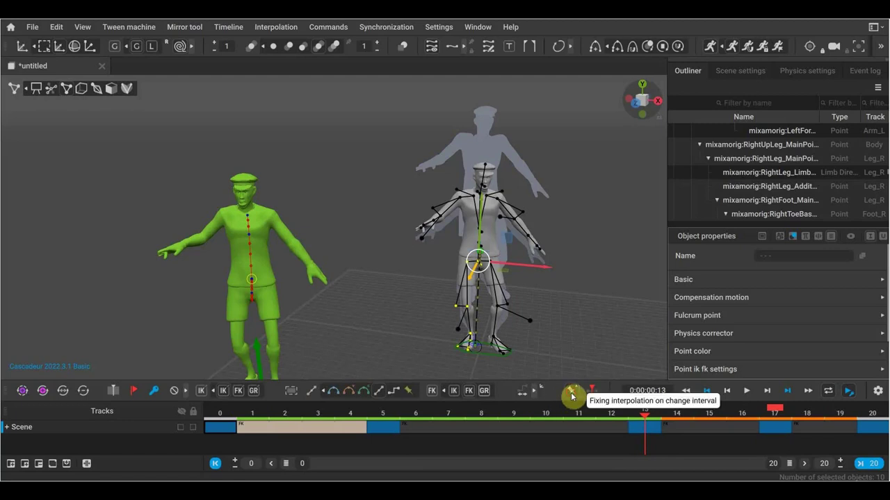
{"action": "left_click", "coordinate": [534, 394]}
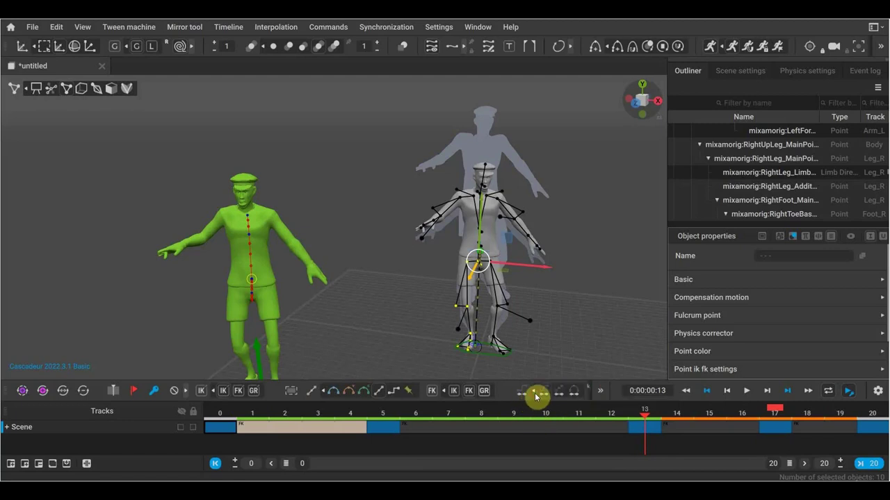
{"action": "left_click", "coordinate": [574, 395]}
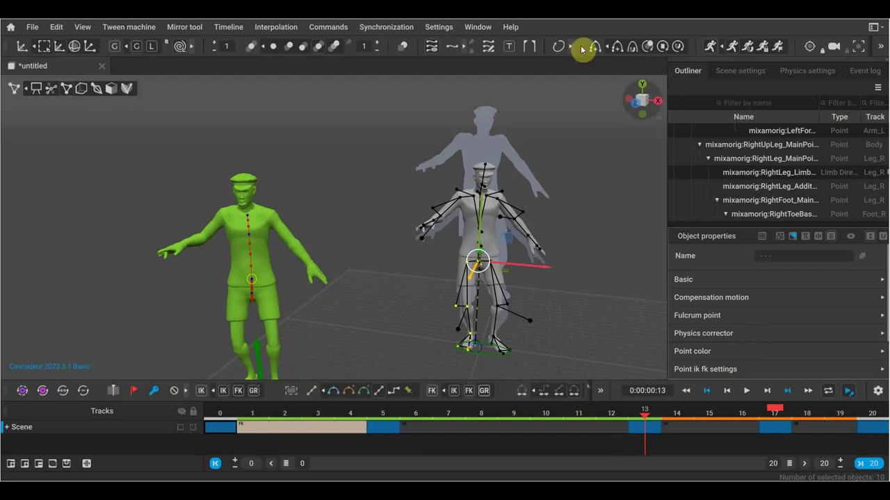
Create a new empty scene and close the old untitled scene with Don't Save.
{"action": "left_click", "coordinate": [399, 29]}
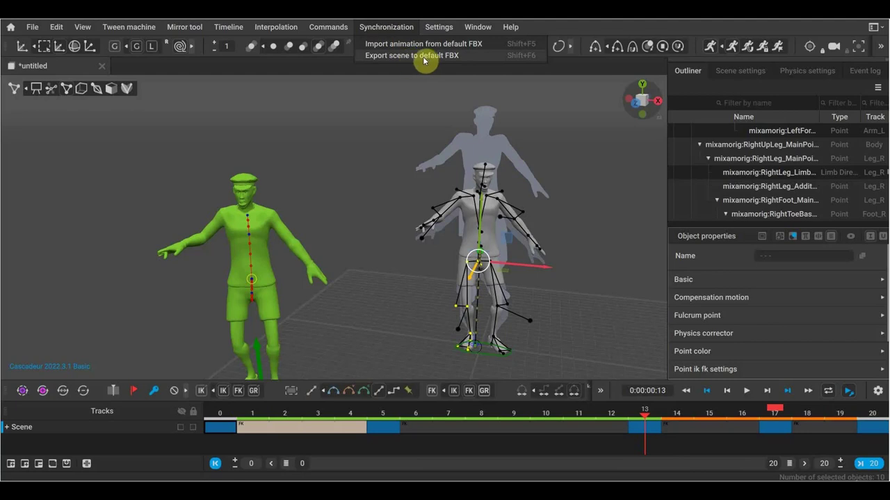
{"action": "left_click", "coordinate": [34, 28]}
{"action": "left_click", "coordinate": [35, 27]}
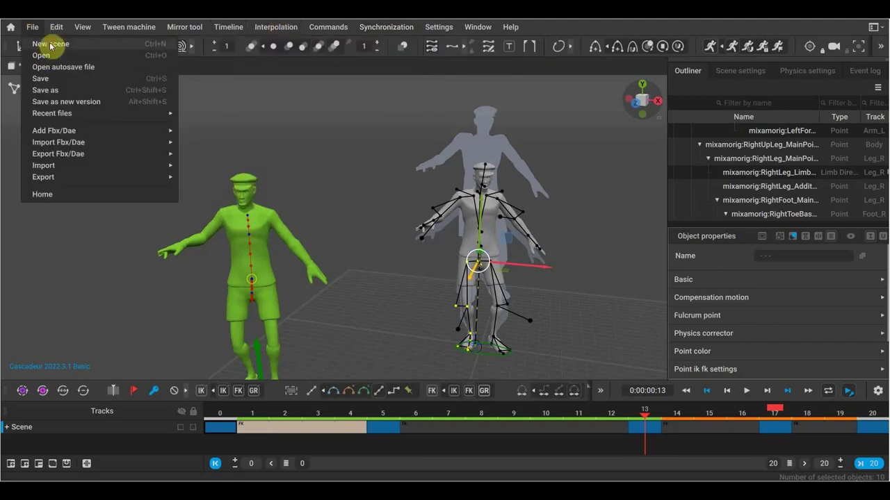
{"action": "left_click", "coordinate": [51, 45]}
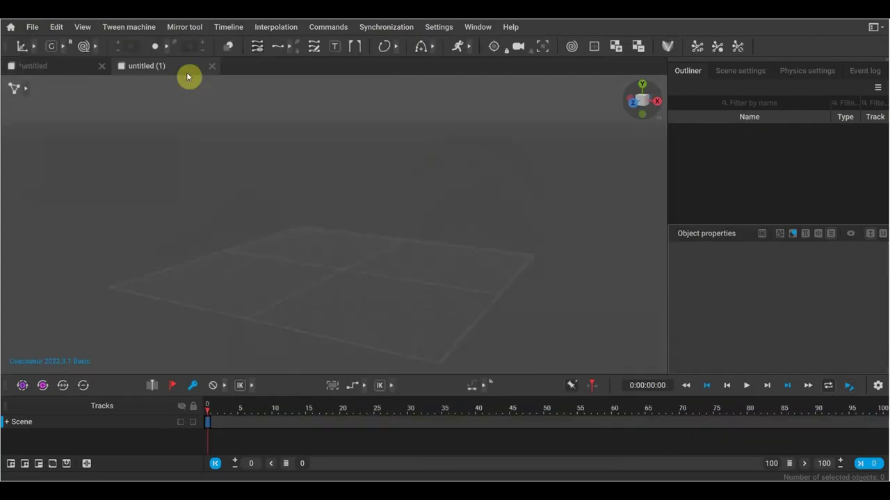
{"action": "left_click", "coordinate": [101, 67]}
{"action": "left_click", "coordinate": [486, 288]}
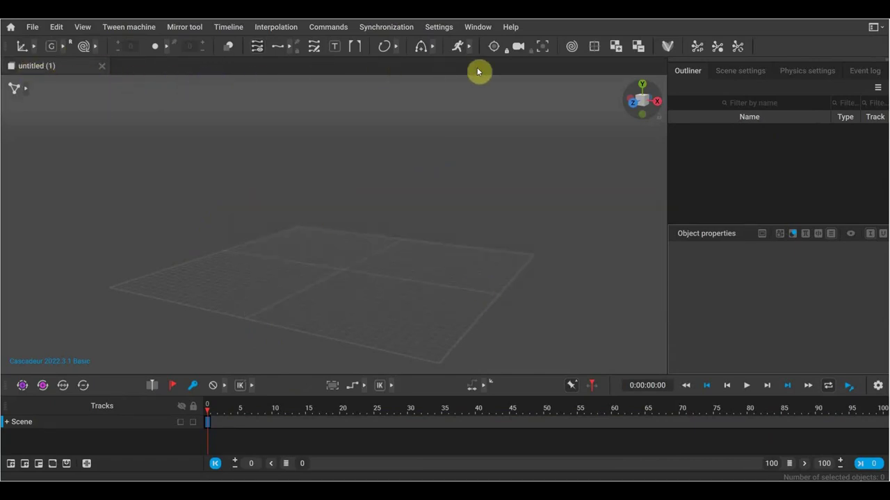
{"action": "left_click", "coordinate": [32, 27]}
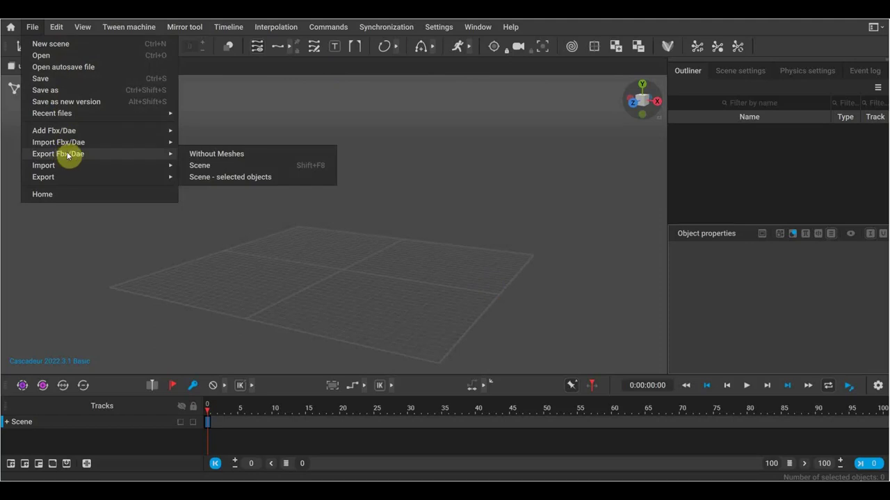
Import the волк бег.передел1 FBX model and agree to enter rig mode.
{"action": "mouse_move", "coordinate": [58, 142]}
{"action": "left_click", "coordinate": [212, 178]}
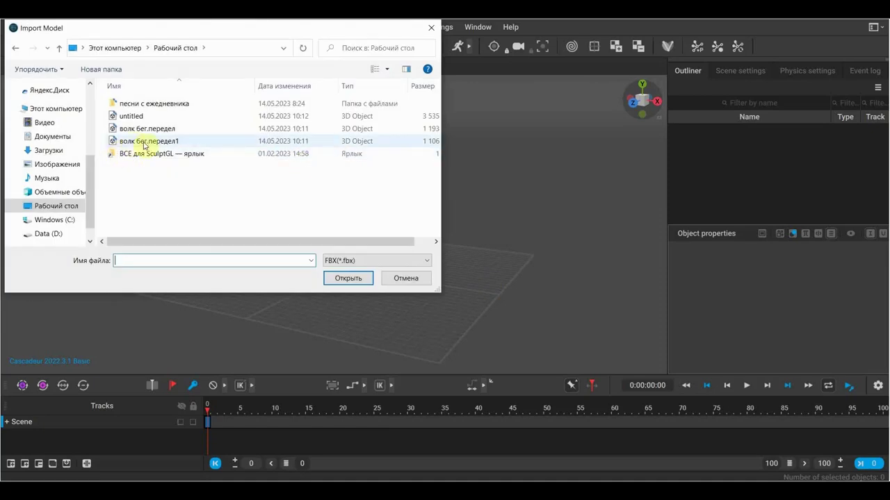
{"action": "left_click", "coordinate": [148, 145]}
{"action": "left_click", "coordinate": [348, 278]}
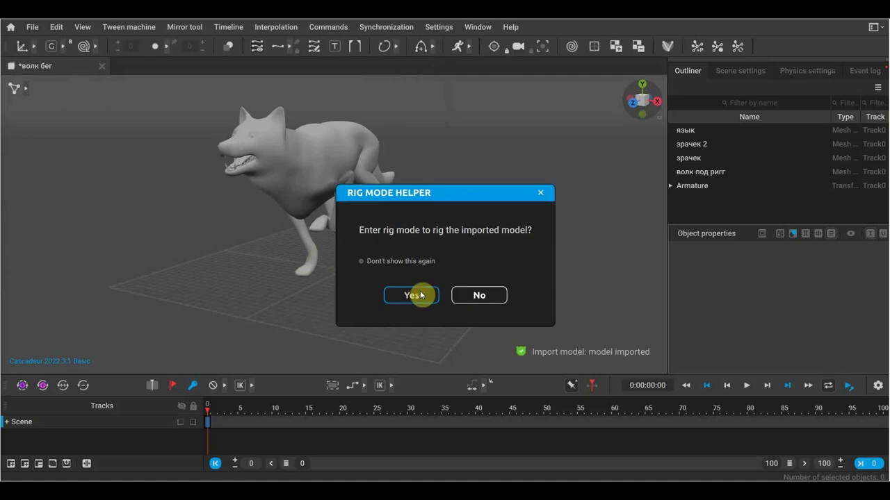
{"action": "left_click", "coordinate": [417, 294]}
Dismiss the incomplete recognition notices, close the Quick Rigging Tool and expand the viewport display modes.
{"action": "left_click", "coordinate": [408, 294]}
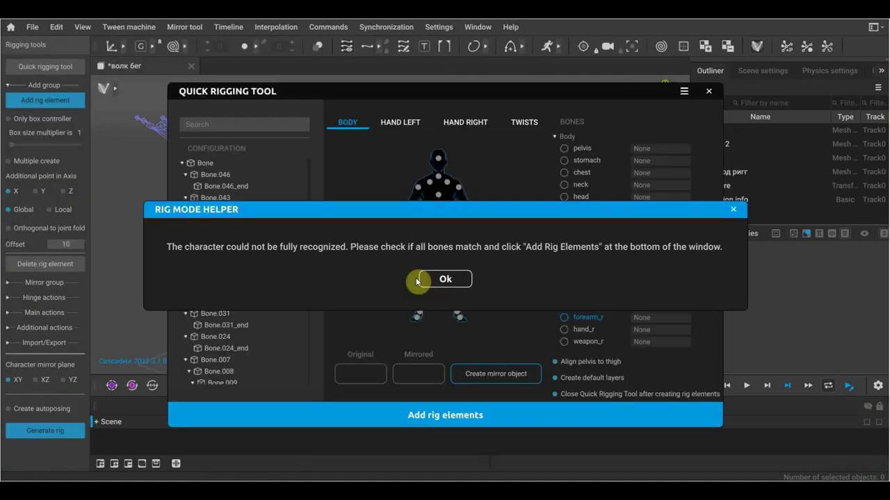
{"action": "left_click", "coordinate": [446, 285]}
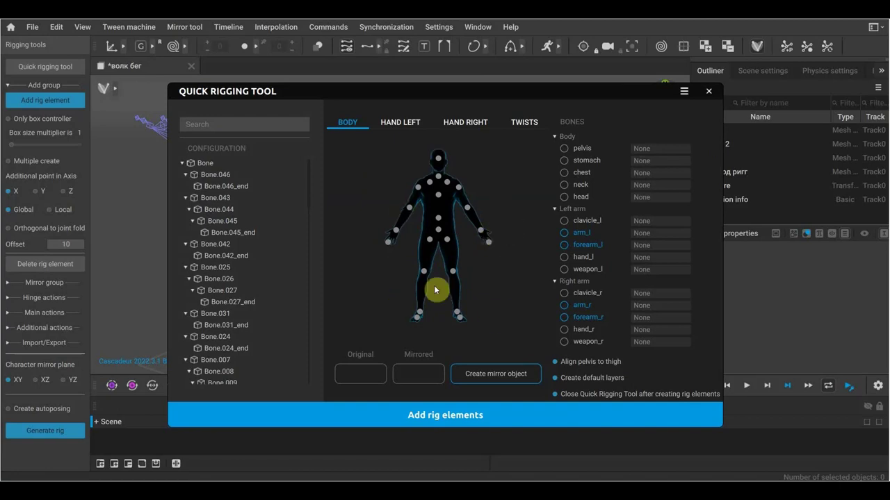
{"action": "left_click", "coordinate": [426, 421]}
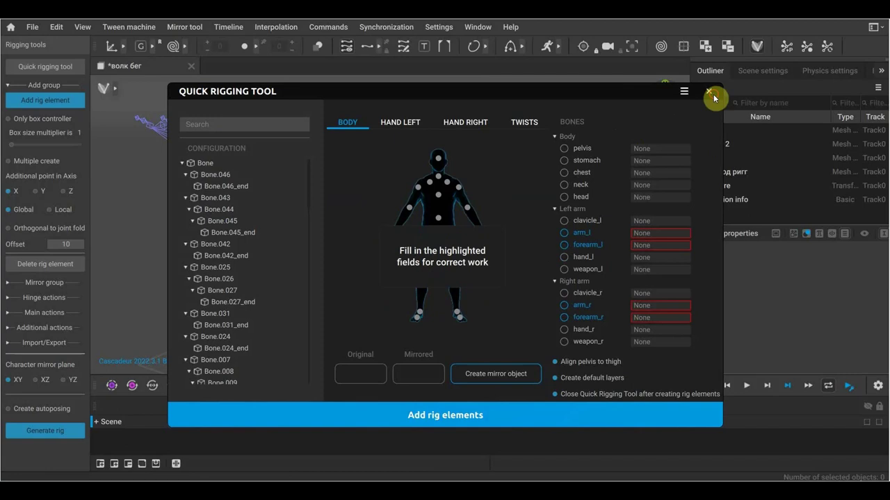
{"action": "left_click", "coordinate": [710, 91]}
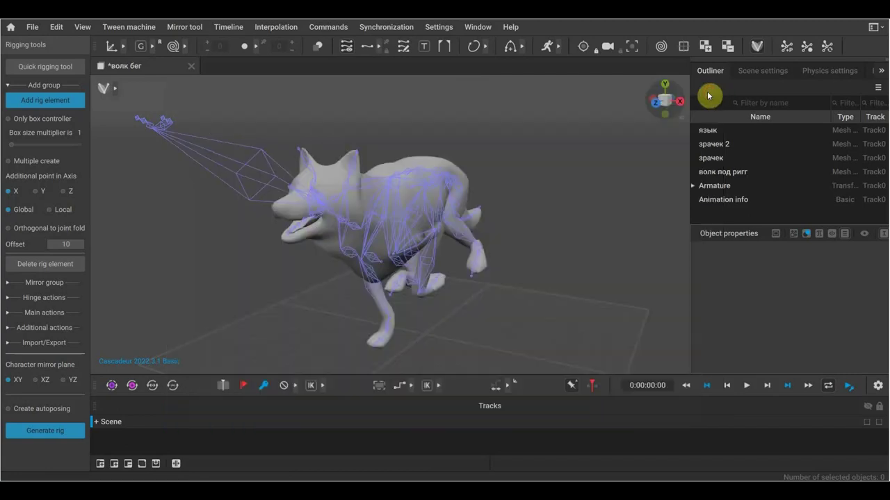
{"action": "left_click", "coordinate": [114, 89]}
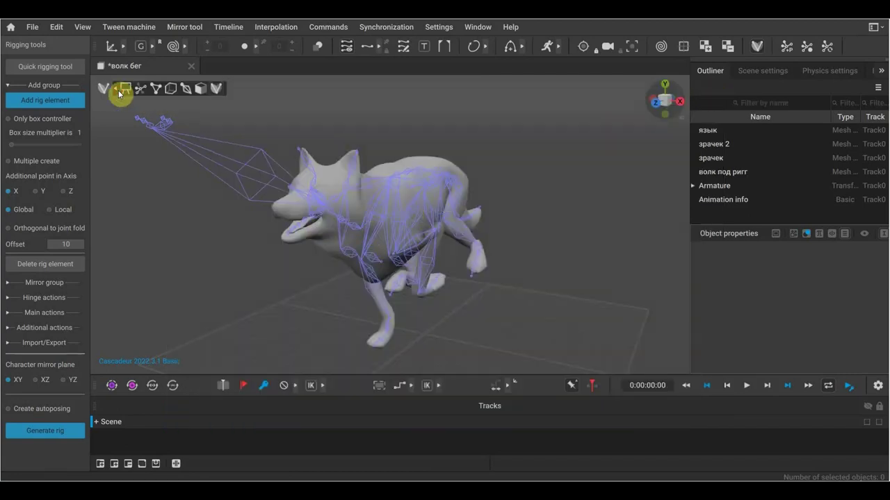
Generate the wolf's rig, toggle wireframe and joint display, and split then restore the viewport.
{"action": "left_click", "coordinate": [199, 89]}
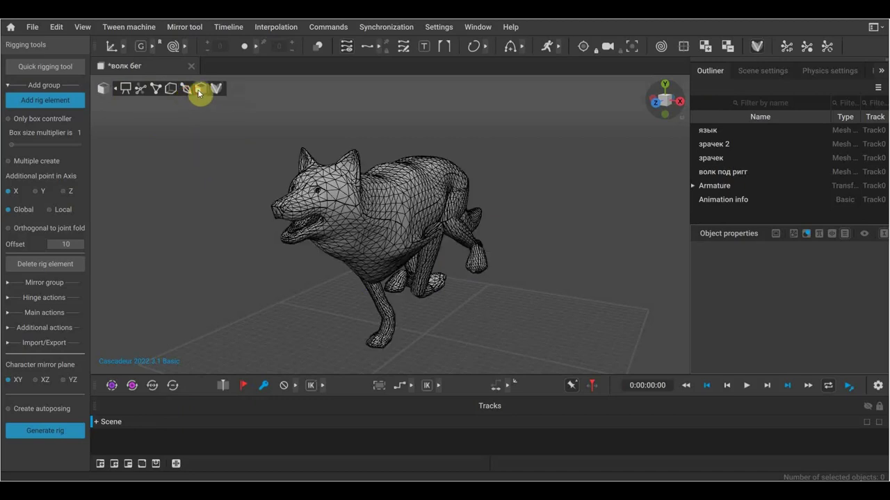
{"action": "left_click", "coordinate": [217, 90]}
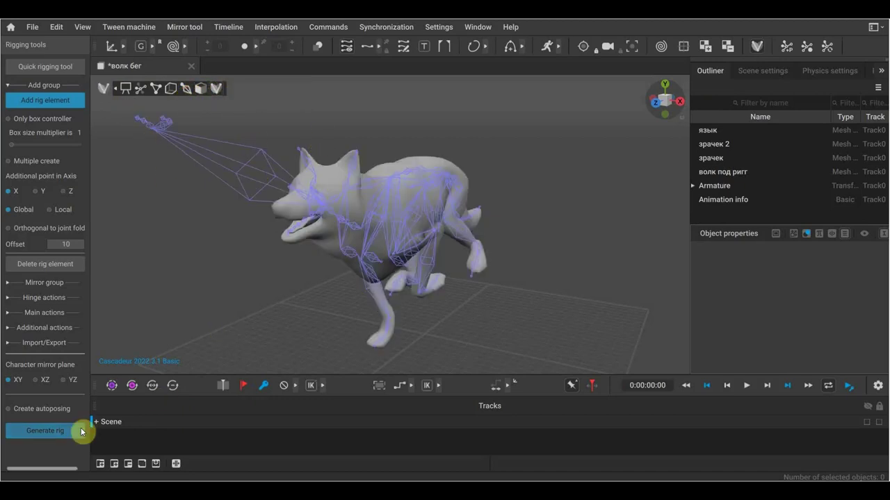
{"action": "left_click", "coordinate": [54, 431]}
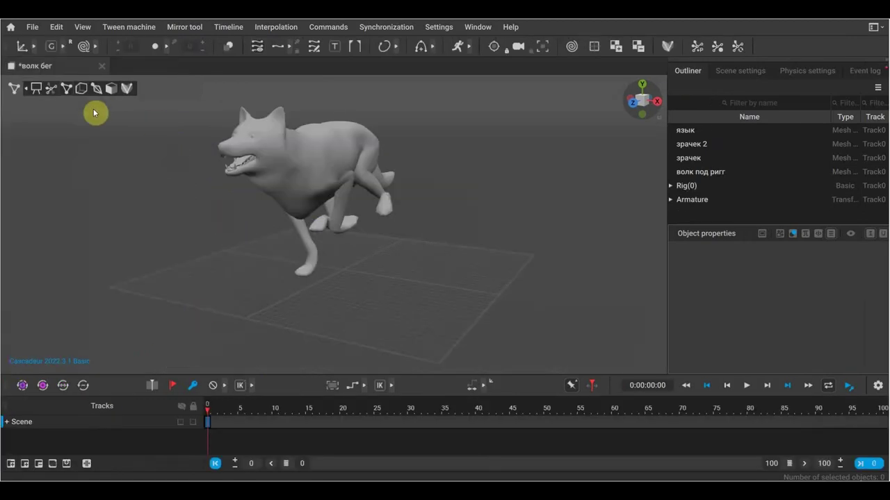
{"action": "left_click", "coordinate": [129, 94]}
{"action": "left_click", "coordinate": [115, 90]}
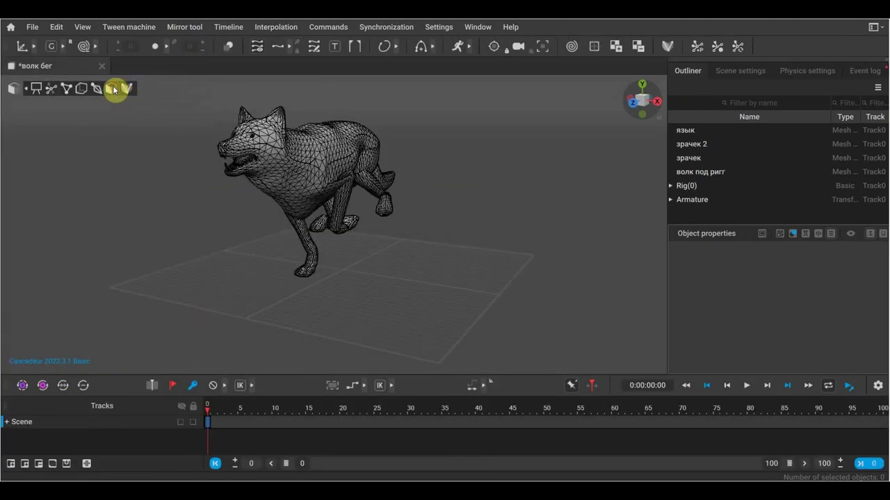
{"action": "left_click", "coordinate": [96, 90]}
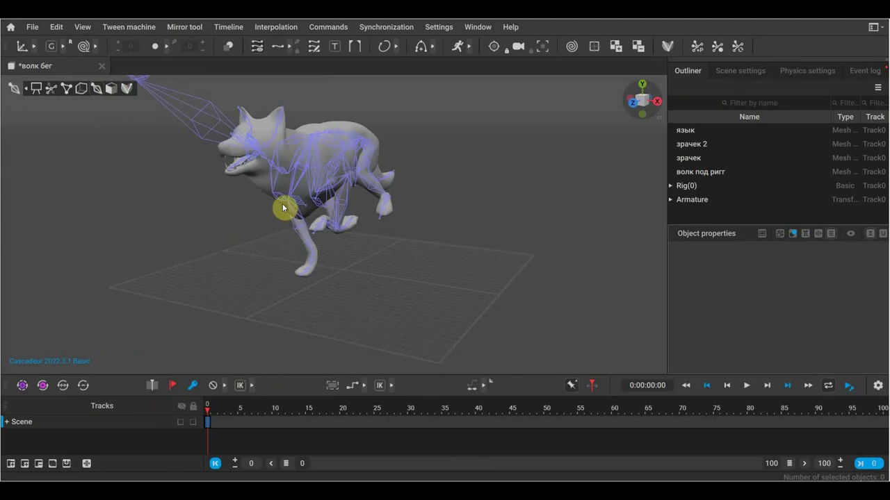
{"action": "key", "text": "ctrl+2"}
{"action": "key", "text": "ctrl+1"}
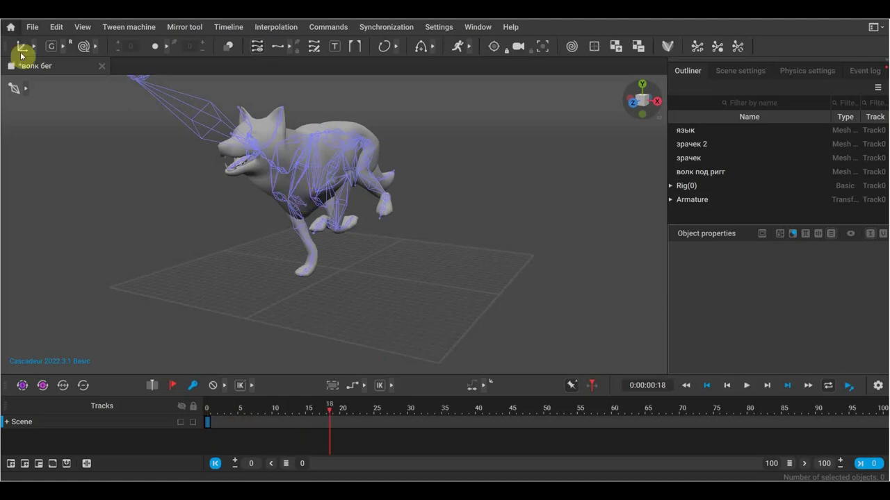
Import the волк бег.передел1 FBX animation onto the wolf and scrub back to frame 9.
{"action": "left_click", "coordinate": [32, 26]}
{"action": "mouse_move", "coordinate": [54, 131]}
{"action": "left_click", "coordinate": [212, 144]}
{"action": "left_click", "coordinate": [159, 141]}
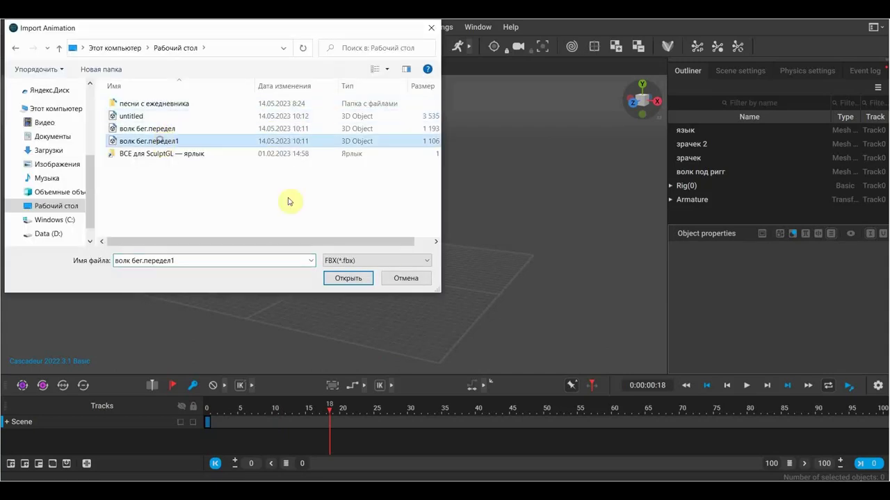
{"action": "left_click", "coordinate": [351, 279]}
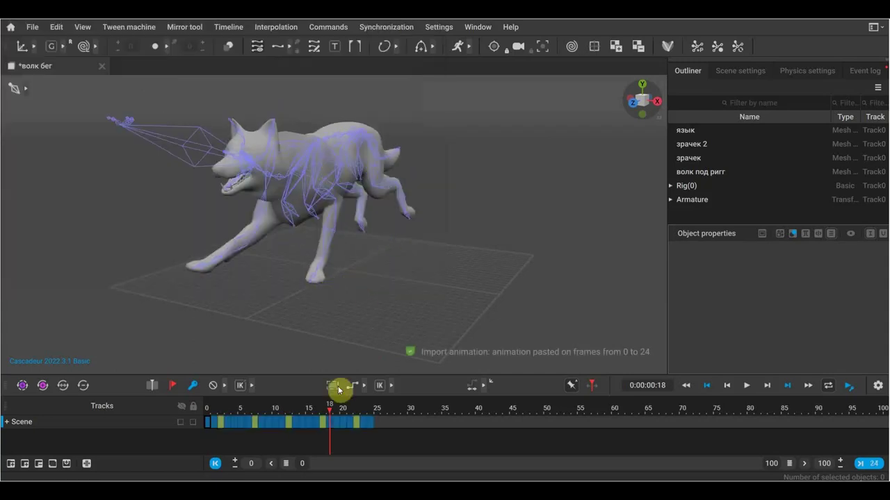
{"action": "left_click_drag", "start_coordinate": [332, 410], "coordinate": [269, 410]}
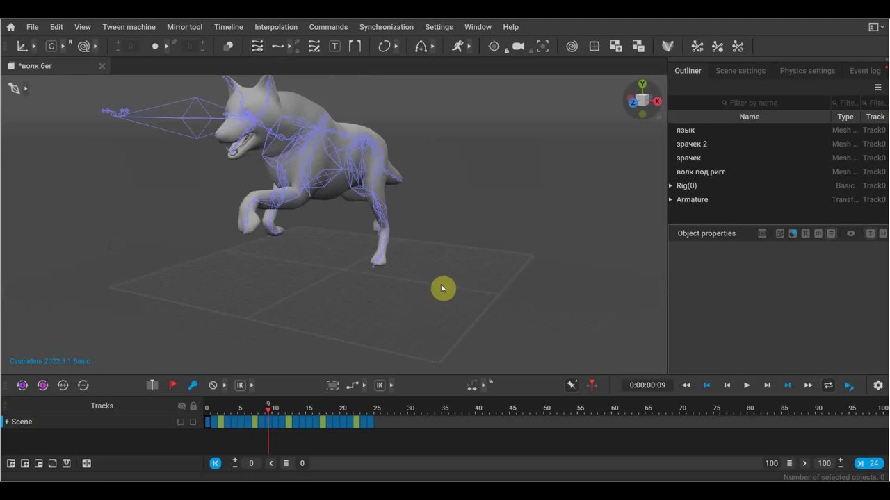
Play the wolf run and set the timeline's end frame to 20.
{"action": "key", "text": "space"}
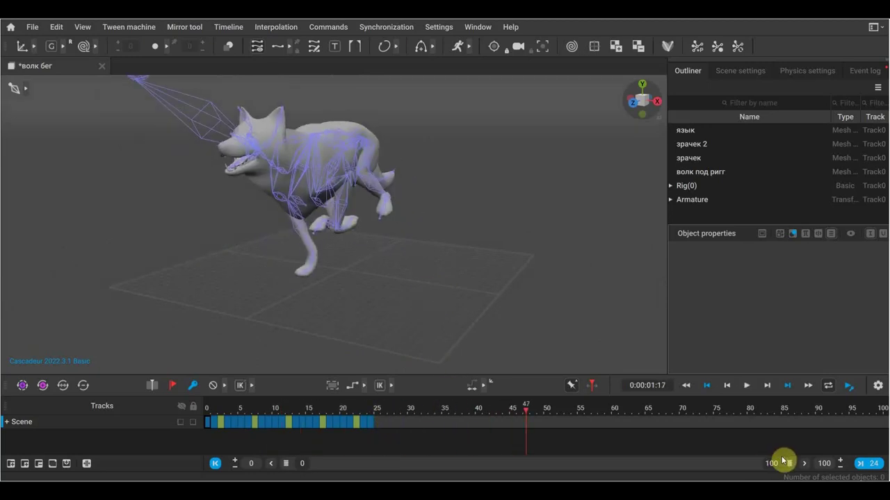
{"action": "left_click", "coordinate": [819, 465]}
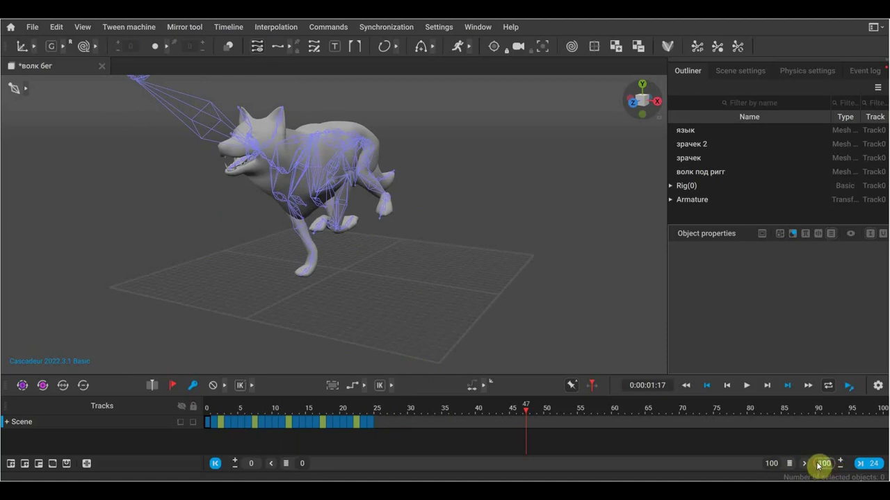
{"action": "type", "text": "20"}
{"action": "key", "text": "Return"}
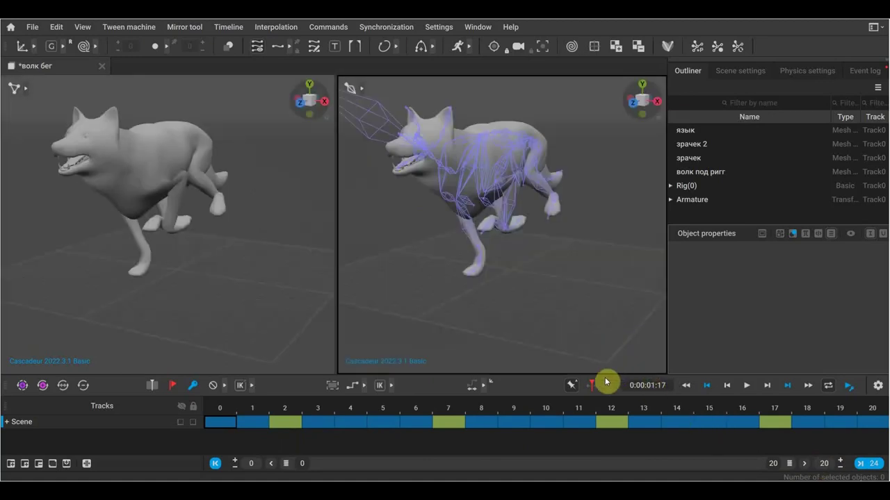
{"action": "key", "text": "space"}
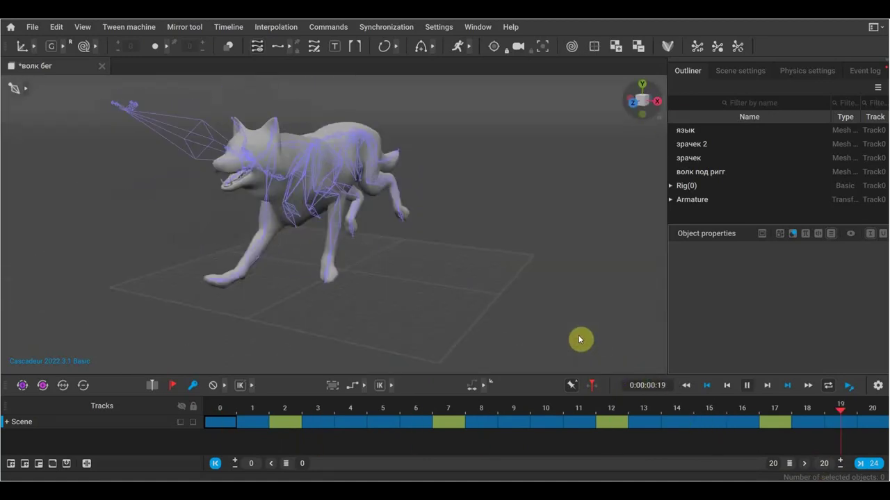
{"action": "key", "text": "space"}
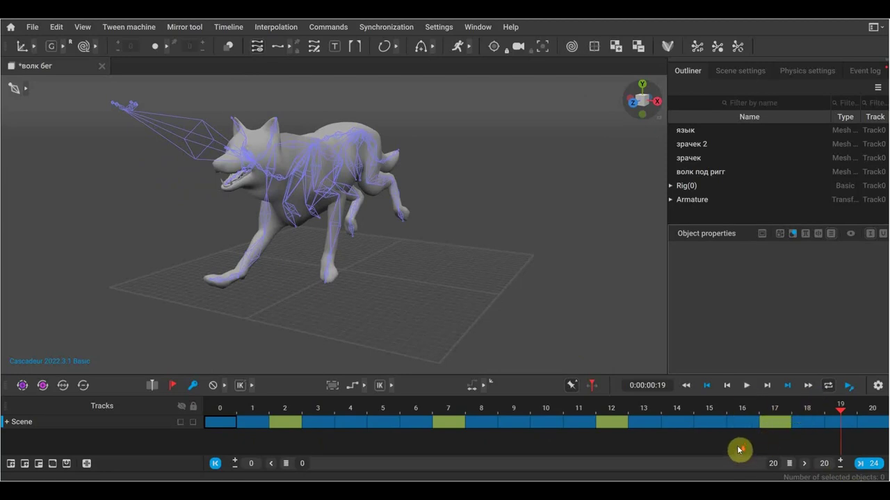
{"action": "left_click", "coordinate": [840, 468]}
{"action": "left_click", "coordinate": [841, 463]}
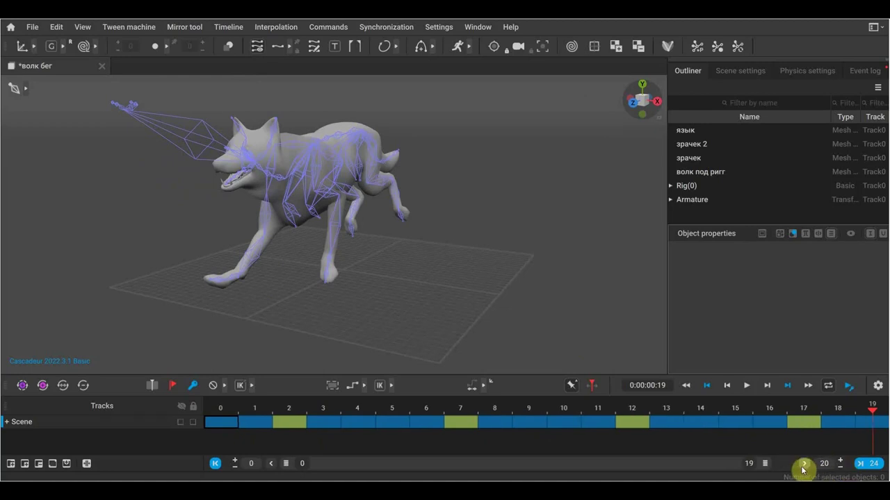
Restore the visible range to frames 0–20 and open Timeline Settings showing 30 fps.
{"action": "left_click_drag", "start_coordinate": [766, 467], "coordinate": [793, 470]}
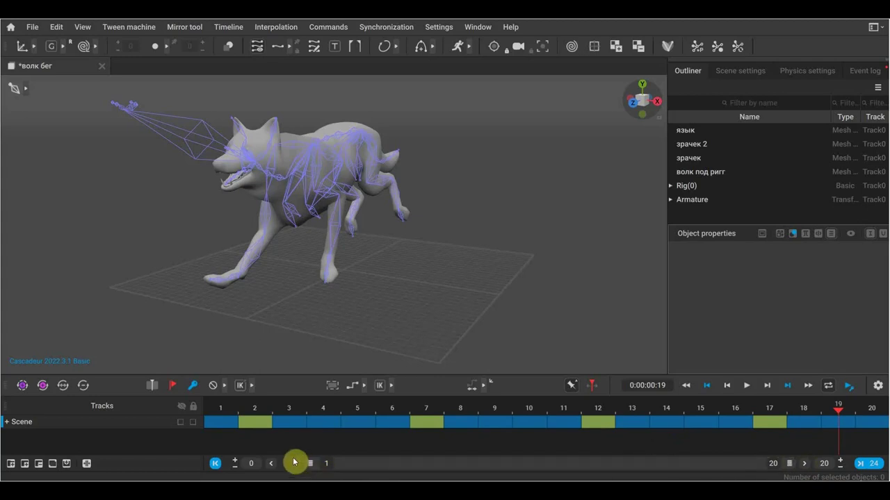
{"action": "left_click", "coordinate": [216, 464]}
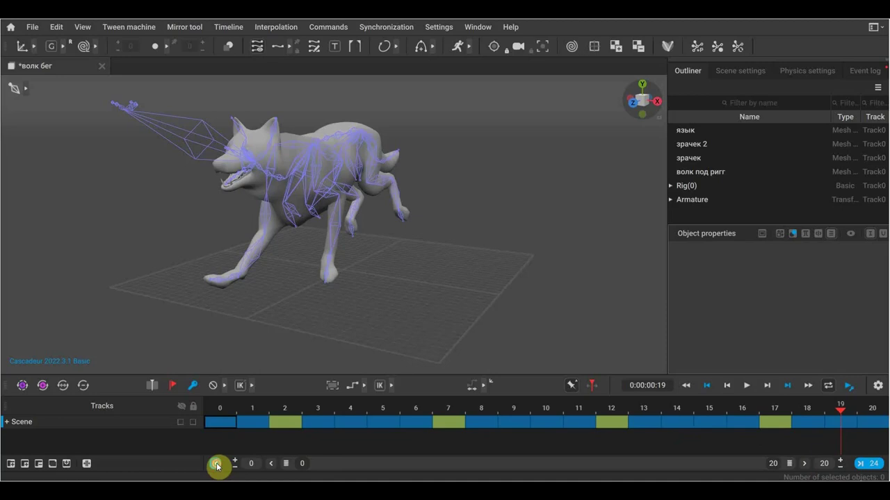
{"action": "left_click", "coordinate": [861, 466]}
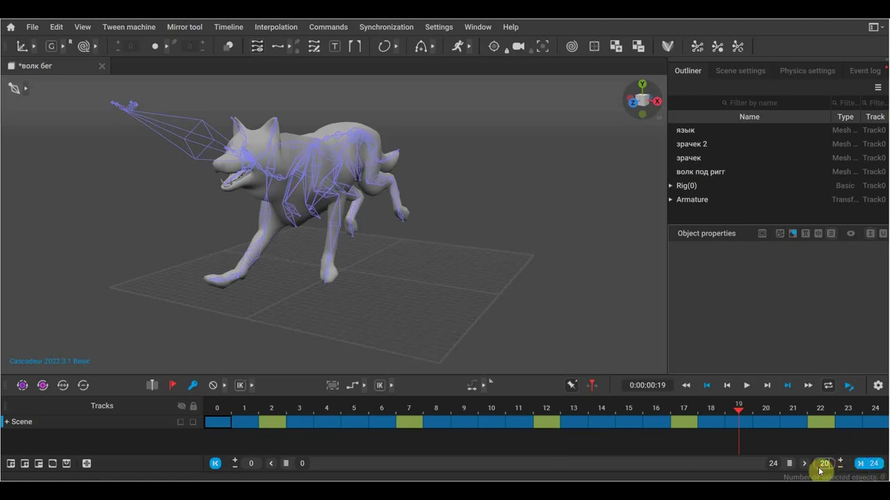
{"action": "key", "text": "Return"}
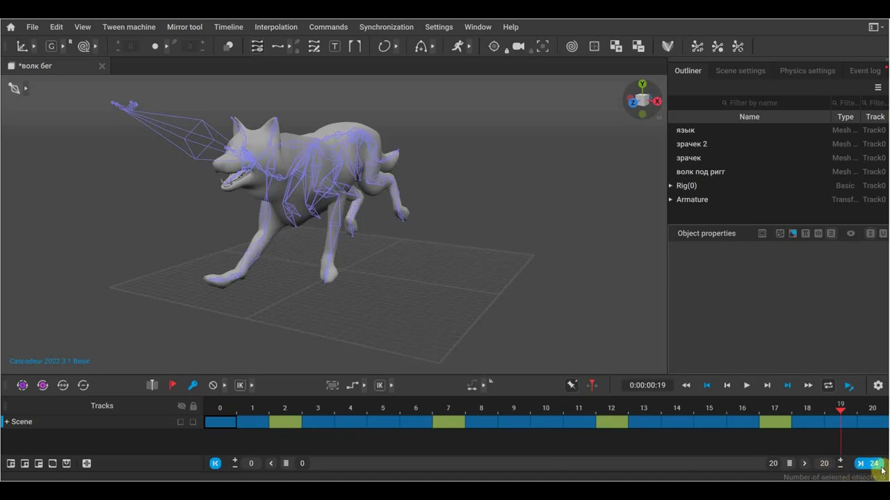
{"action": "left_click", "coordinate": [880, 388]}
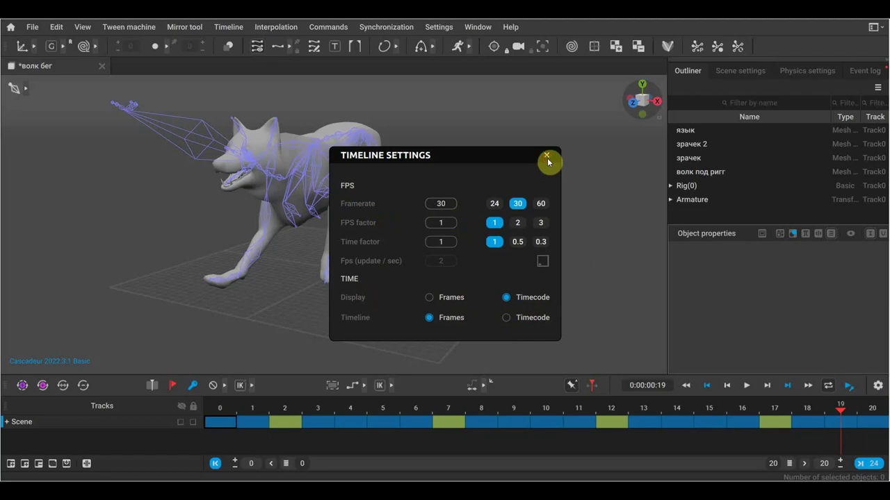
Close Timeline Settings and retry Create cycle from frame 0; it fails on Track0.
{"action": "left_click", "coordinate": [547, 157]}
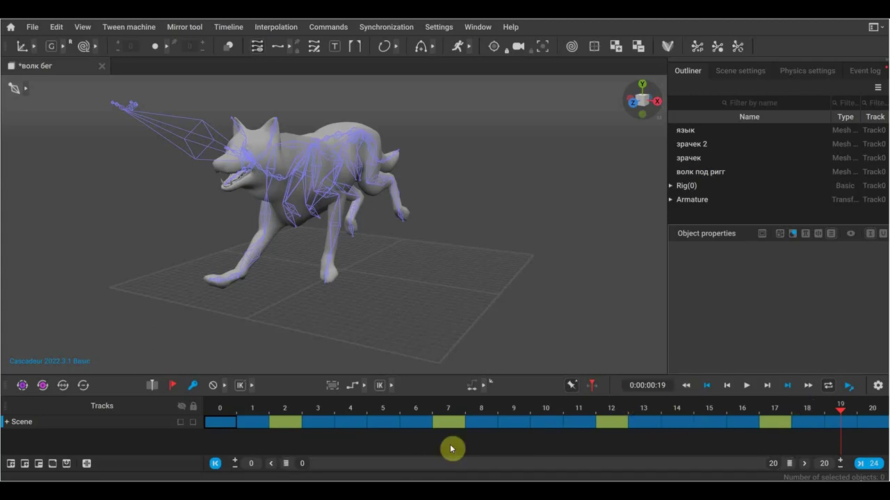
{"action": "left_click", "coordinate": [40, 388]}
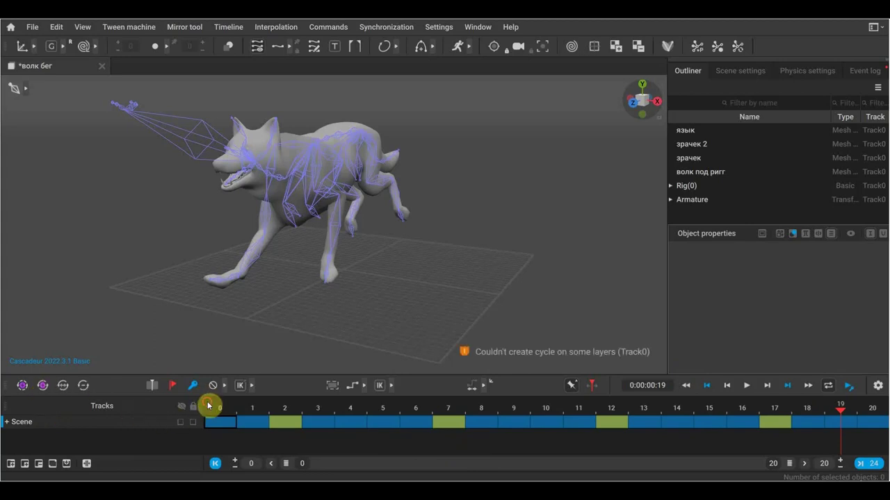
{"action": "left_click", "coordinate": [211, 406]}
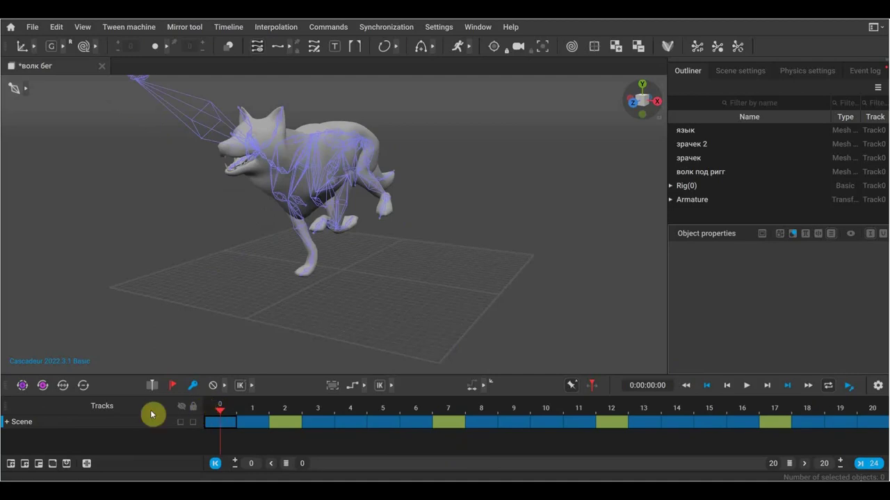
{"action": "left_click", "coordinate": [40, 387]}
{"action": "type", "text": "100"}
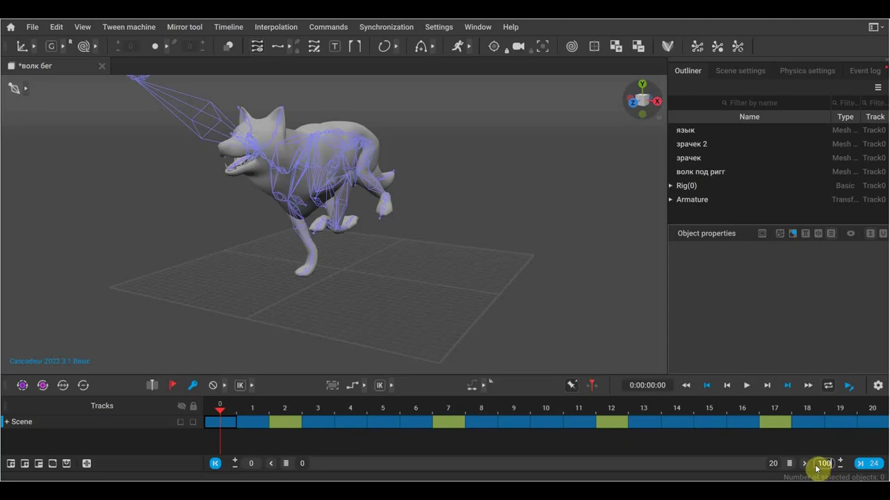
Extend the timeline's outer end to 100 frames, scrub to frame 17, and play the run to frame 10.
{"action": "left_click", "coordinate": [817, 468]}
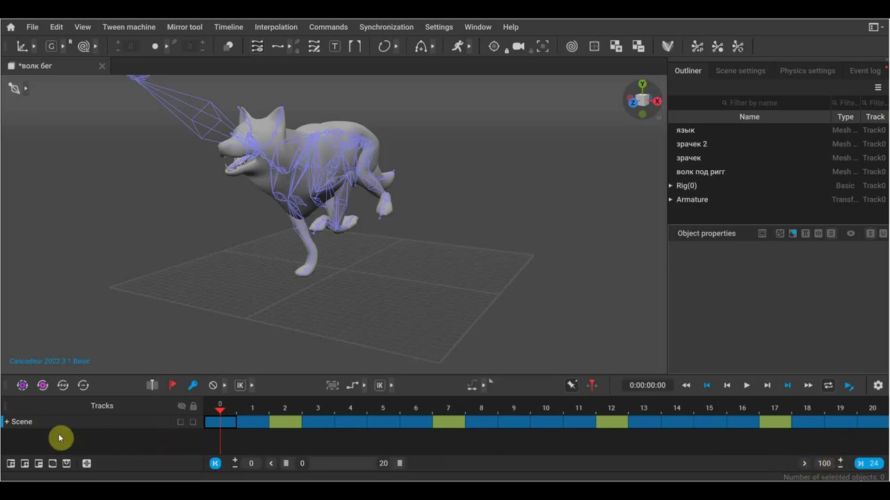
{"action": "left_click_drag", "start_coordinate": [220, 416], "coordinate": [886, 415]}
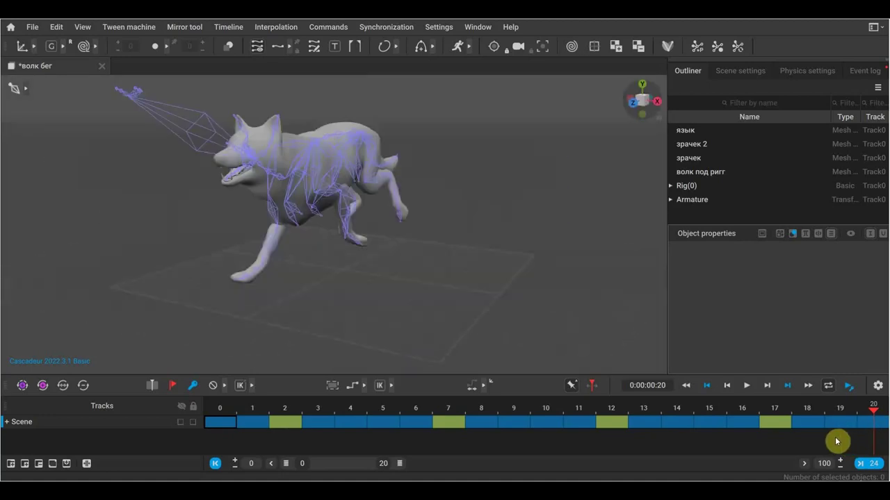
{"action": "key", "text": "space"}
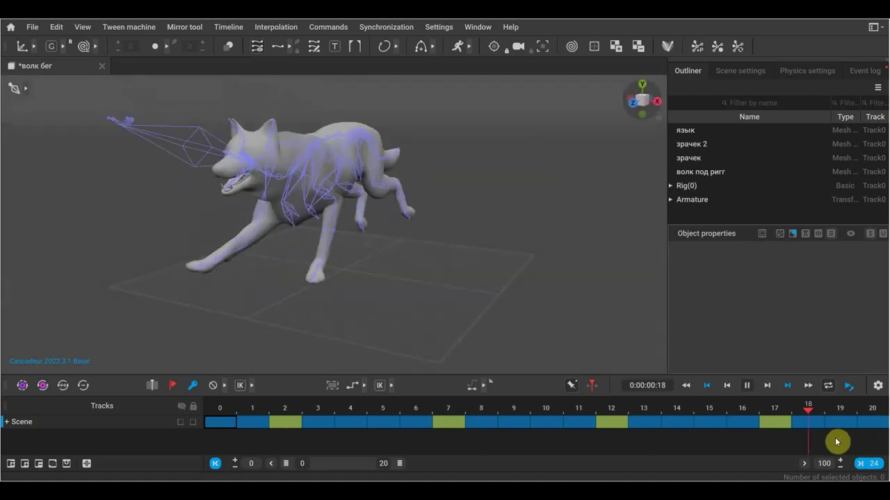
{"action": "key", "text": "space"}
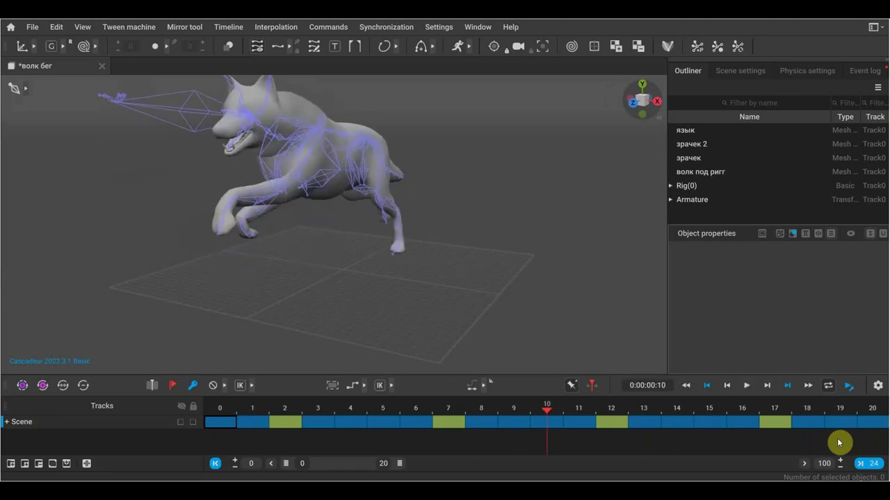
Select the wolf mesh and the pupil object, then show their physics settings.
{"action": "left_click", "coordinate": [699, 172]}
{"action": "left_click", "coordinate": [690, 158]}
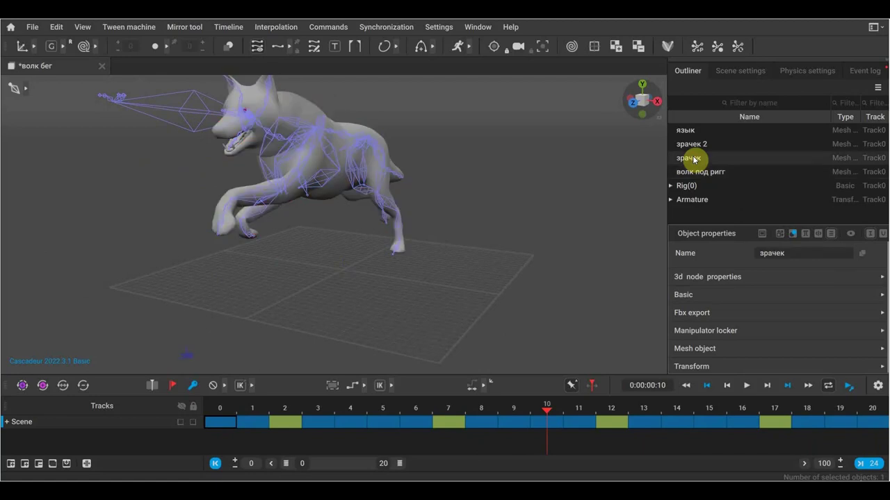
{"action": "left_click", "coordinate": [807, 69]}
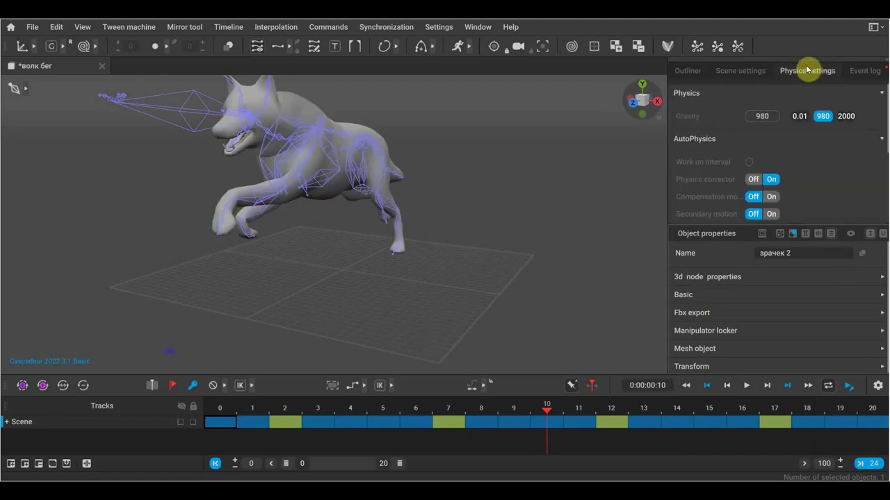
{"action": "scroll", "coordinate": [763, 175], "scroll_direction": "down", "scroll_amount": 3}
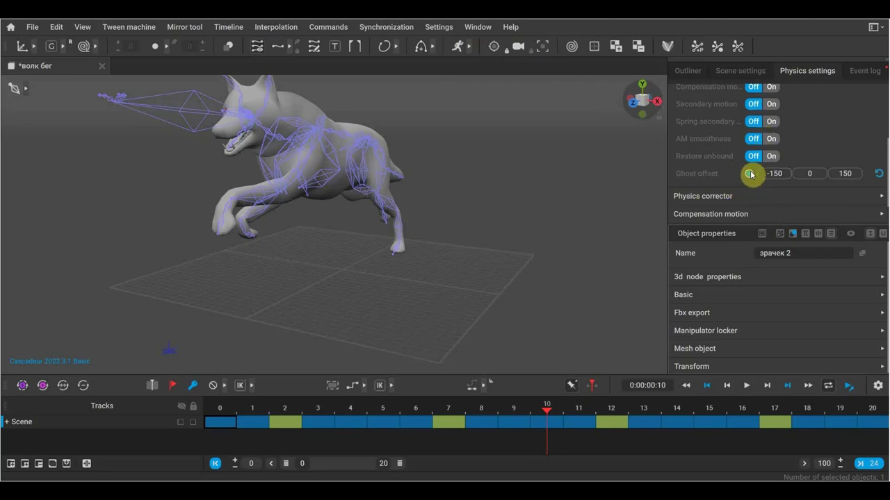
{"action": "scroll", "coordinate": [778, 174], "scroll_direction": "up", "scroll_amount": 1}
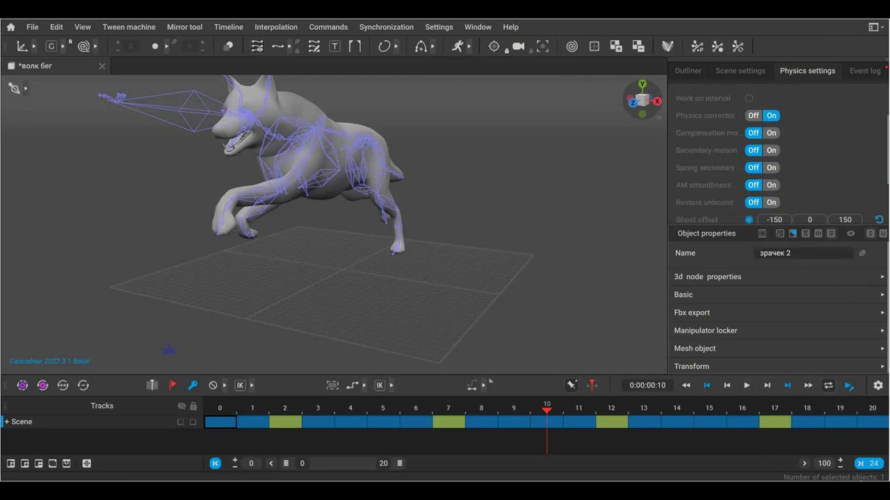
Cancel the track name, dismiss the refused track merge, auto-fit the tracks list width, and go to frame 18.
{"action": "left_click", "coordinate": [25, 464]}
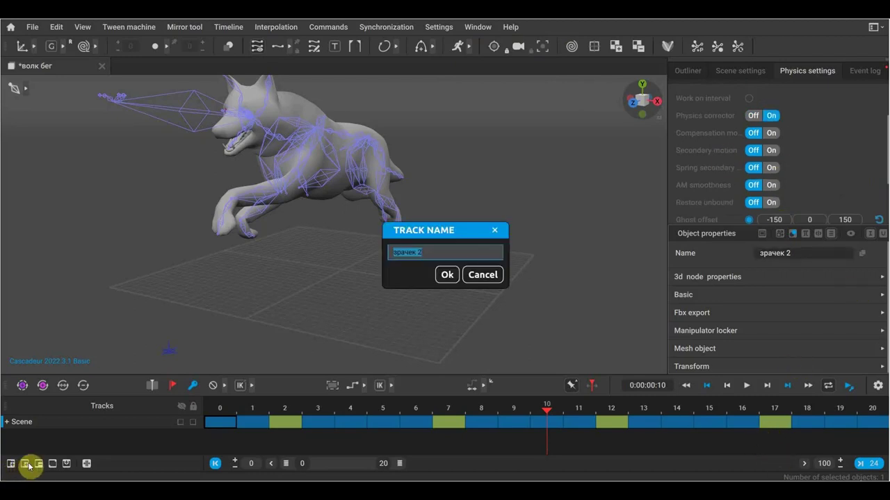
{"action": "left_click", "coordinate": [475, 275]}
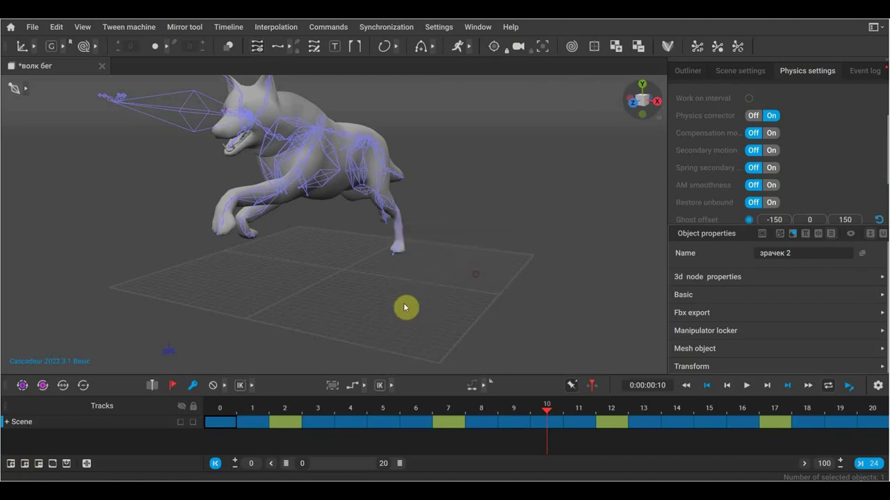
{"action": "left_click", "coordinate": [39, 463]}
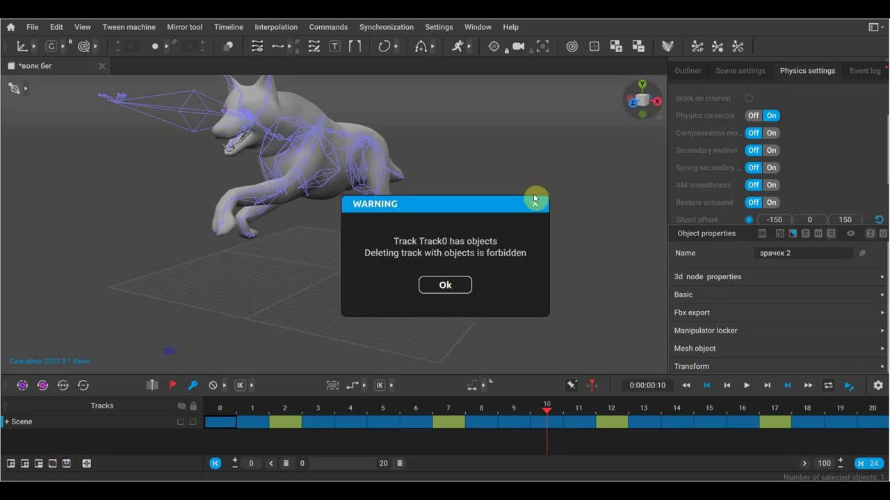
{"action": "left_click", "coordinate": [454, 281]}
{"action": "left_click", "coordinate": [87, 463]}
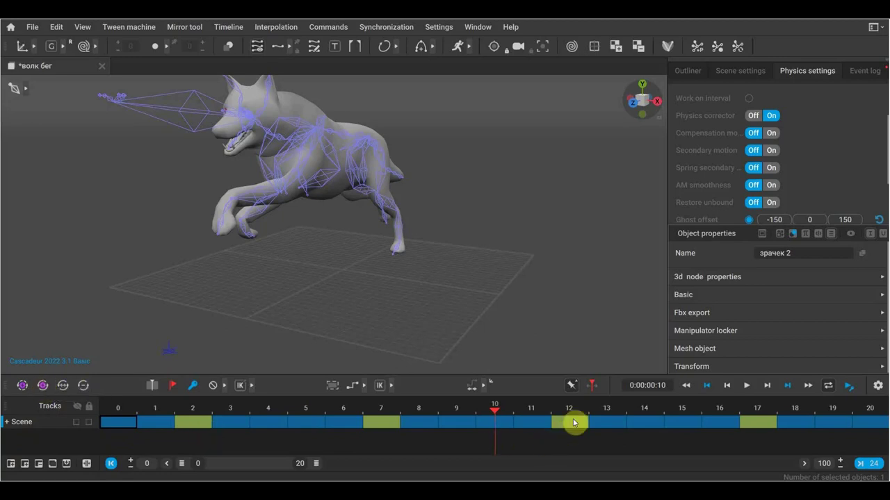
{"action": "left_click", "coordinate": [779, 422]}
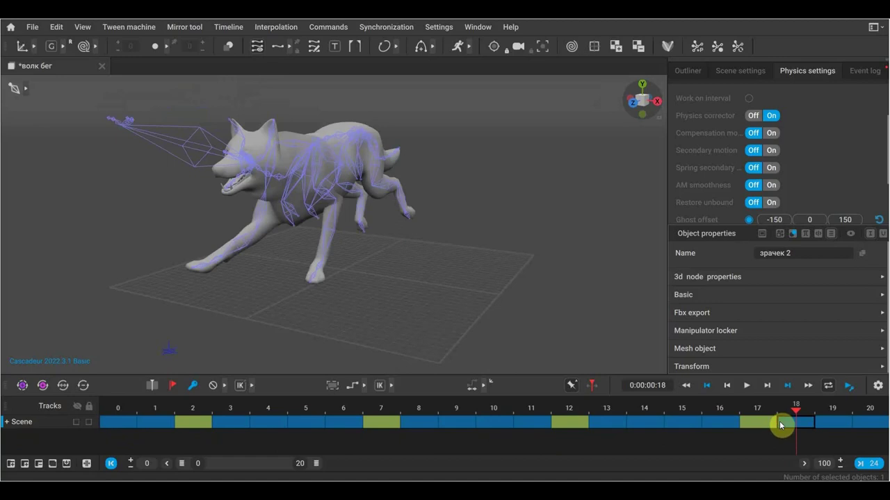
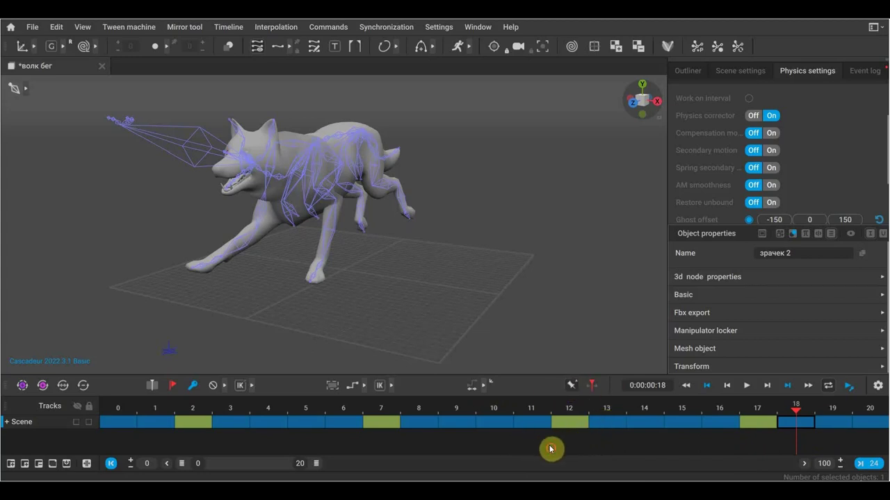
Zoom the timeline out to frames 0–100 and scrub the wolf's run between frames 2 and 6.
{"action": "scroll", "coordinate": [519, 450], "scroll_direction": "down", "scroll_amount": 5}
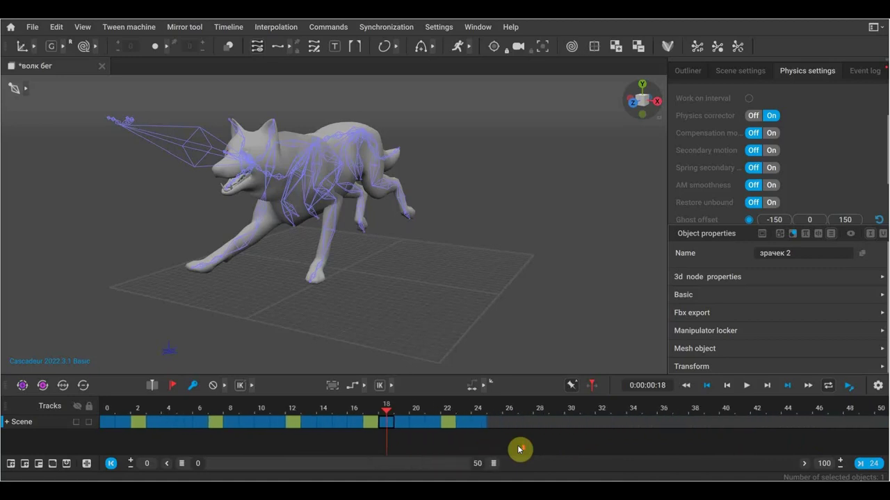
{"action": "scroll", "coordinate": [519, 449], "scroll_direction": "down", "scroll_amount": 2}
{"action": "scroll", "coordinate": [519, 449], "scroll_direction": "down", "scroll_amount": 3}
{"action": "scroll", "coordinate": [519, 443], "scroll_direction": "down", "scroll_amount": 1}
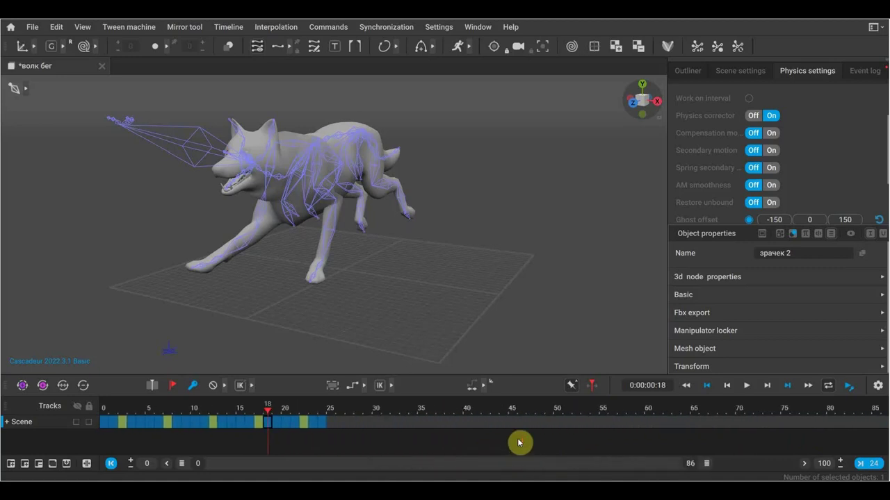
{"action": "scroll", "coordinate": [519, 442], "scroll_direction": "down", "scroll_amount": 2}
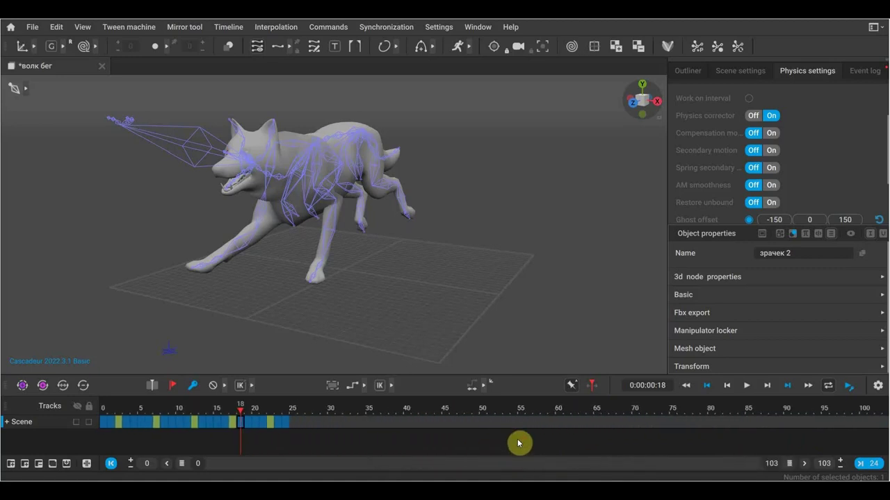
{"action": "left_click_drag", "start_coordinate": [239, 415], "coordinate": [95, 411]}
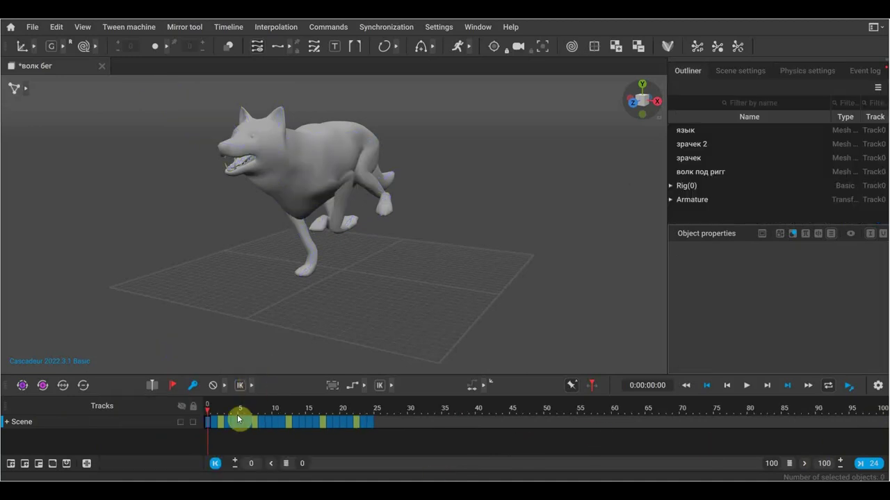
{"action": "left_click_drag", "start_coordinate": [213, 413], "coordinate": [334, 417]}
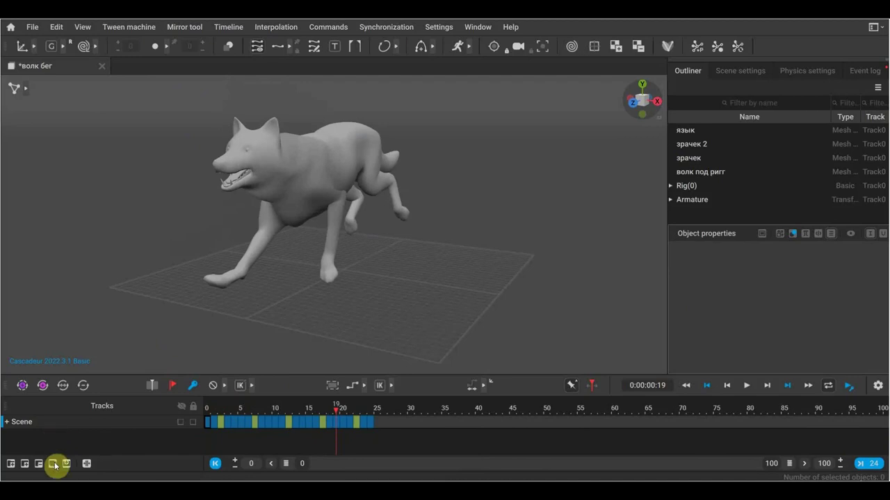
Add a timeline folder with the default name Folder0 and return the playhead to frame 0.
{"action": "left_click", "coordinate": [13, 468]}
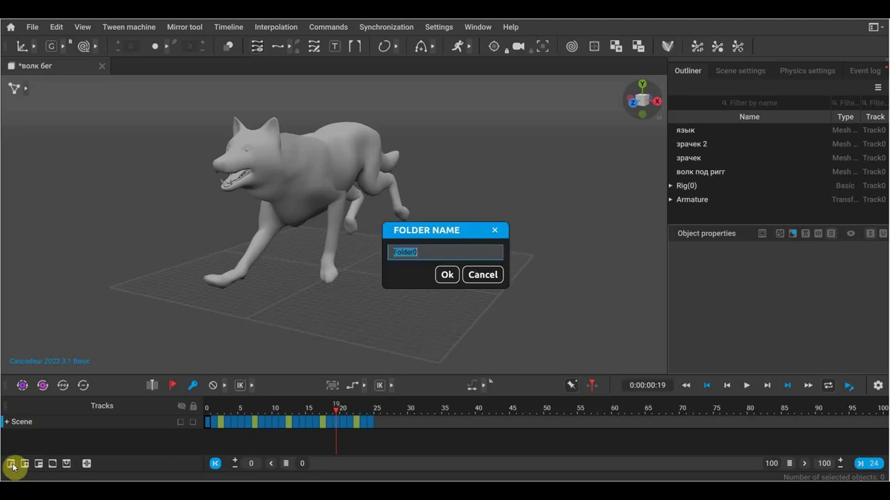
{"action": "left_click", "coordinate": [442, 274]}
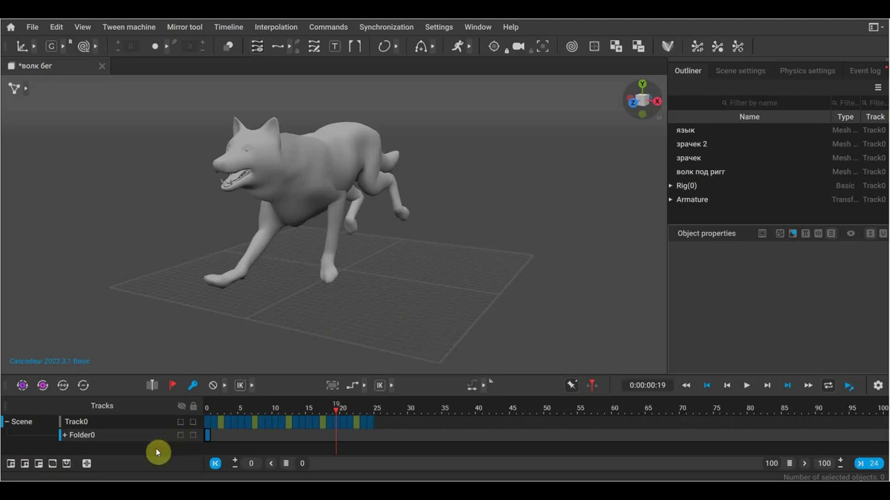
{"action": "left_click", "coordinate": [208, 408]}
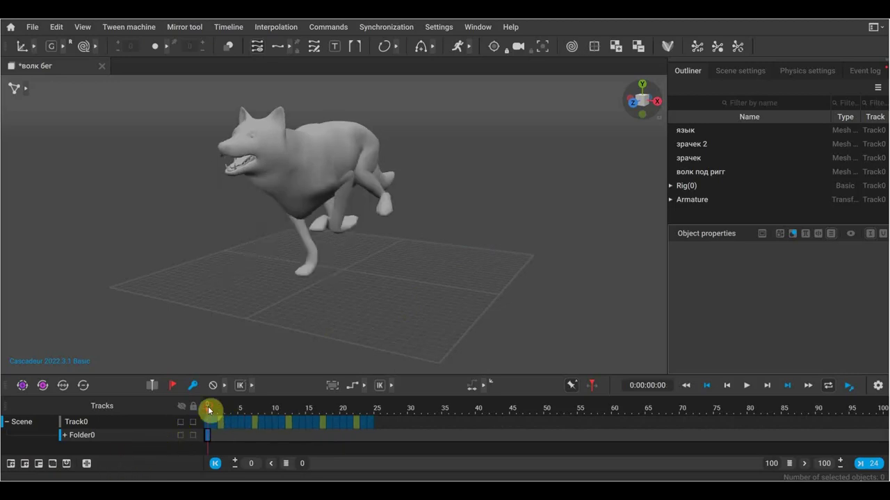
{"action": "left_click", "coordinate": [44, 386]}
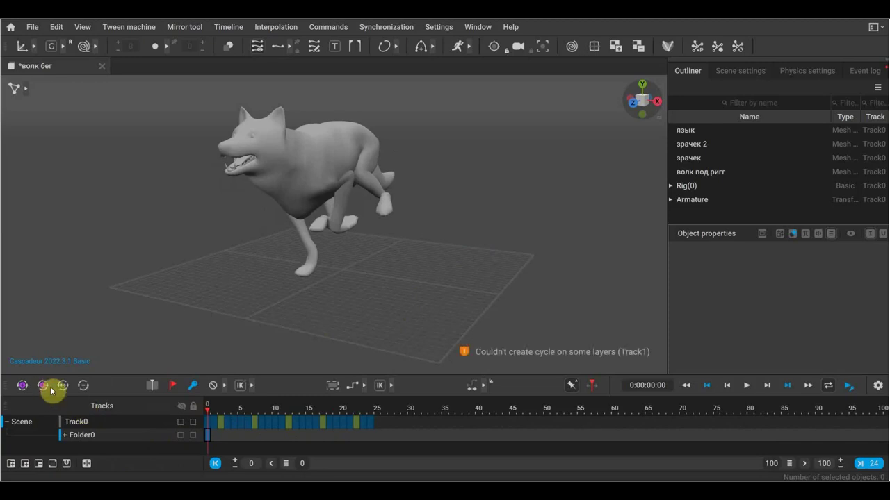
Add a track named Track2, briefly mark an interval on it, then select Folder0.
{"action": "left_click", "coordinate": [30, 467]}
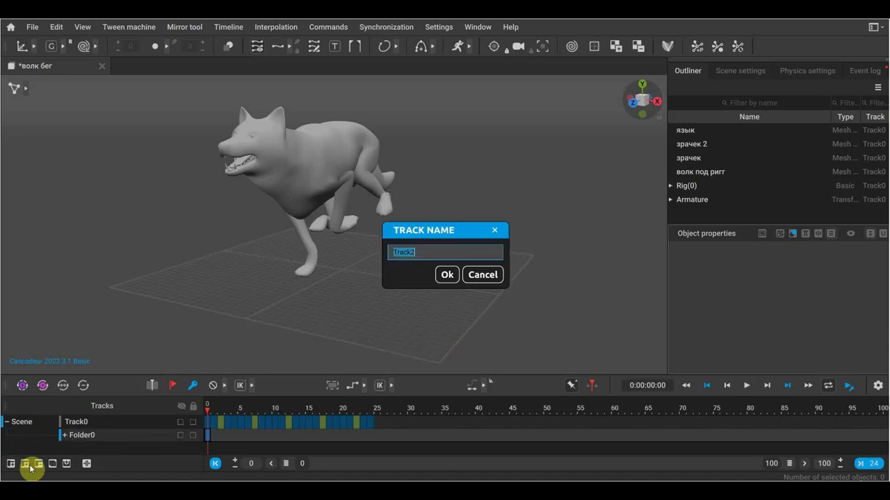
{"action": "left_click", "coordinate": [447, 275]}
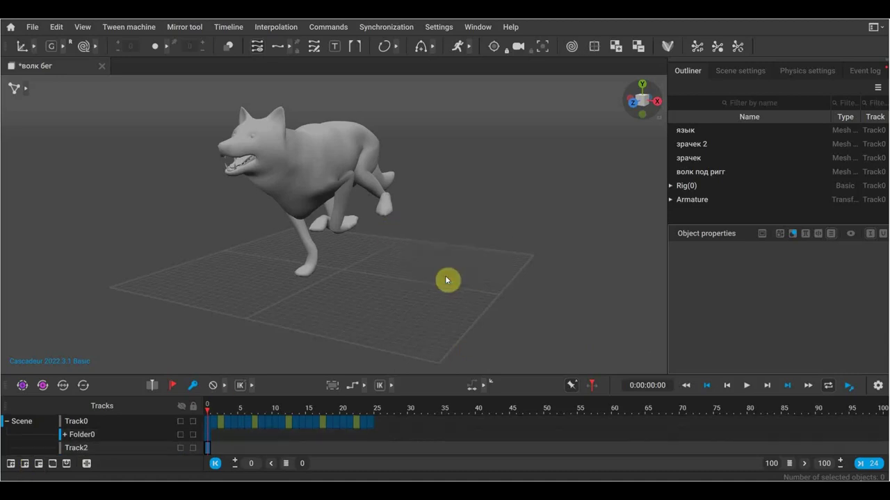
{"action": "left_click", "coordinate": [228, 449]}
{"action": "left_click_drag", "start_coordinate": [229, 450], "coordinate": [568, 460]}
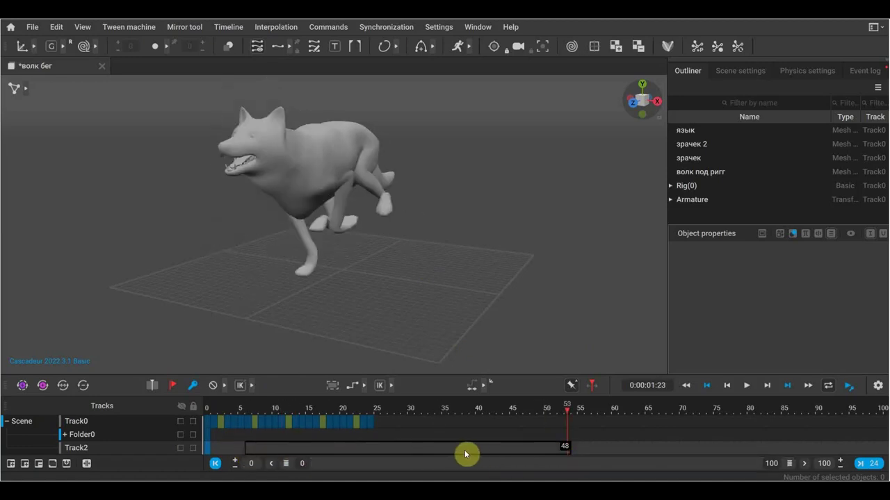
{"action": "left_click", "coordinate": [289, 440]}
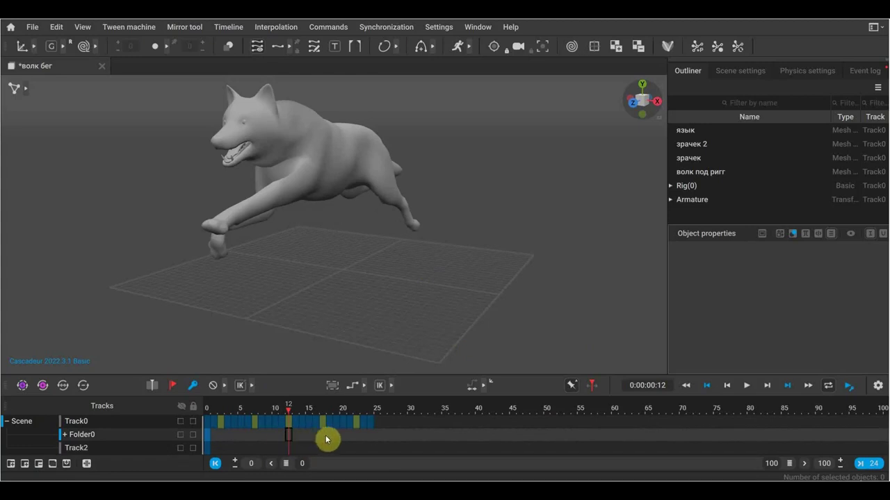
{"action": "left_click", "coordinate": [122, 437]}
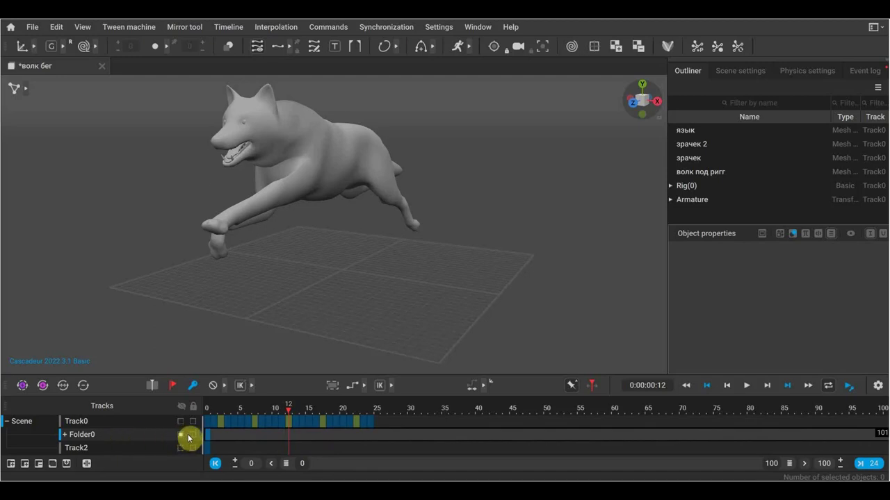
Select Track0 at frame 0, make it a cycle, and play it back.
{"action": "left_click", "coordinate": [149, 422]}
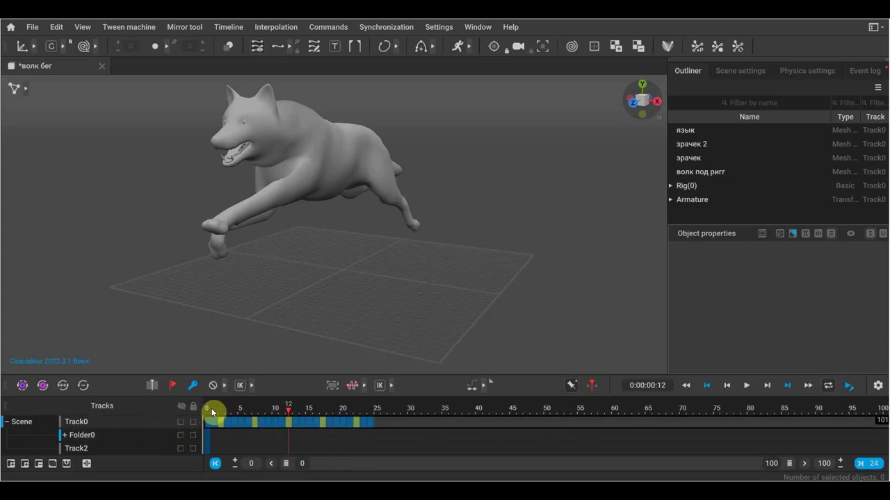
{"action": "left_click", "coordinate": [210, 410]}
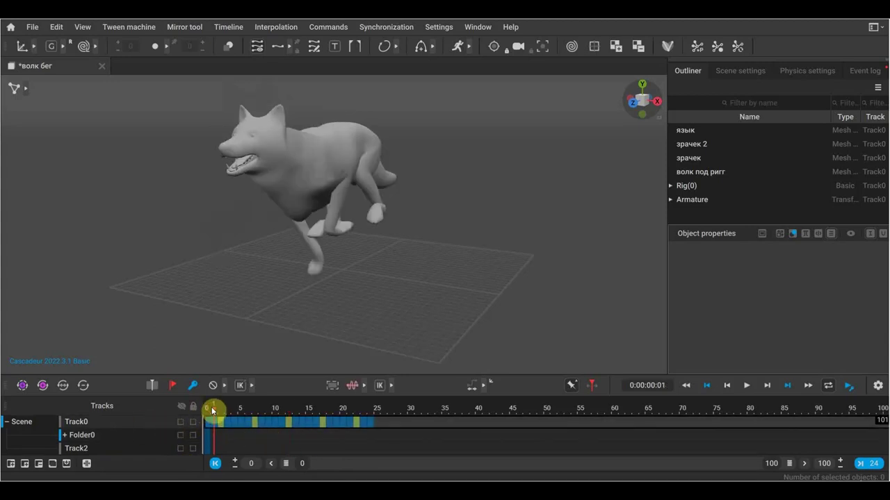
{"action": "left_click", "coordinate": [41, 389]}
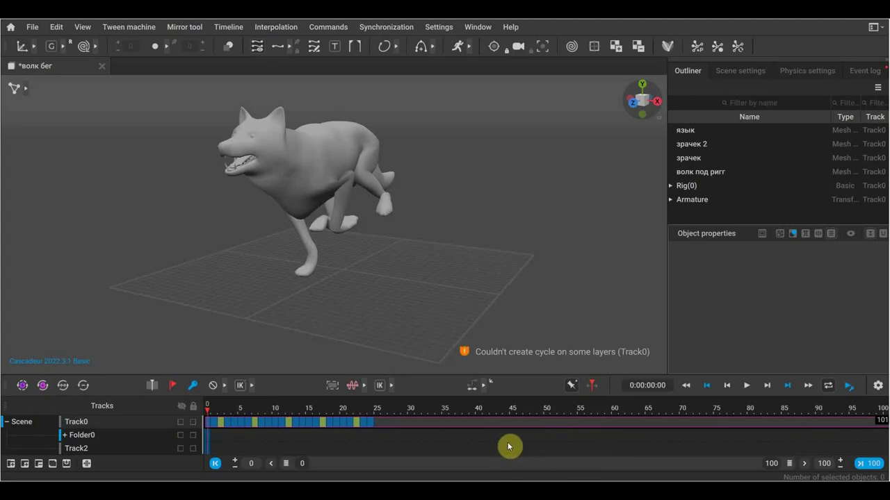
{"action": "key", "text": "space"}
{"action": "left_click", "coordinate": [470, 401]}
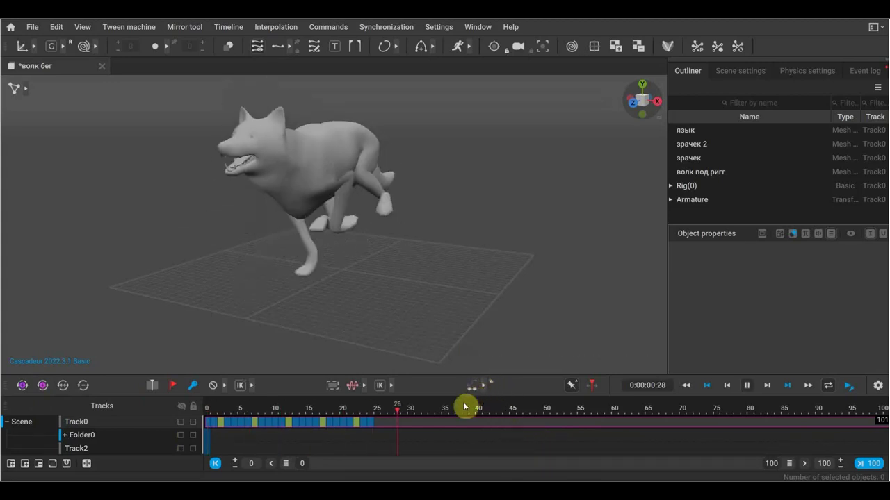
Play from frame 24 and stretch an interval from the last key toward frame 77.
{"action": "left_click_drag", "start_coordinate": [375, 412], "coordinate": [372, 412]}
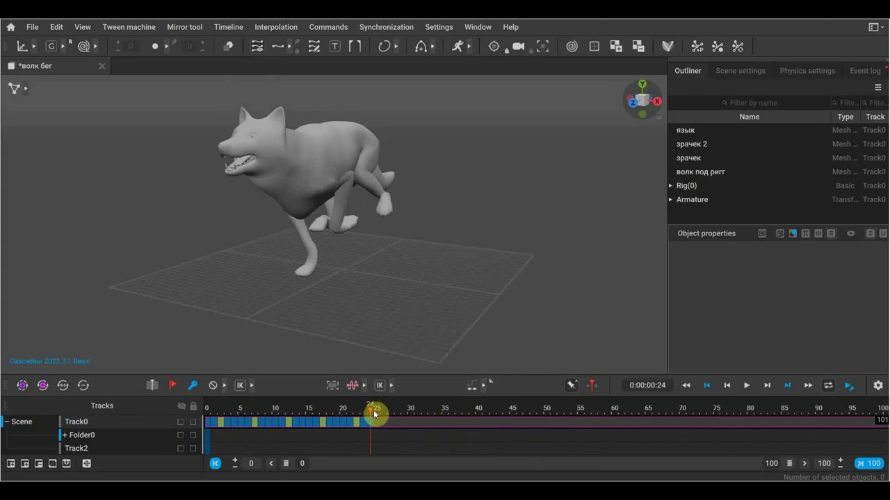
{"action": "key", "text": "space"}
{"action": "left_click", "coordinate": [520, 426]}
{"action": "mouse_move", "coordinate": [379, 423]}
{"action": "left_mouse_down"}
{"action": "mouse_move", "coordinate": [731, 435]}
{"action": "mouse_move", "coordinate": [730, 426]}
{"action": "left_mouse_up"}
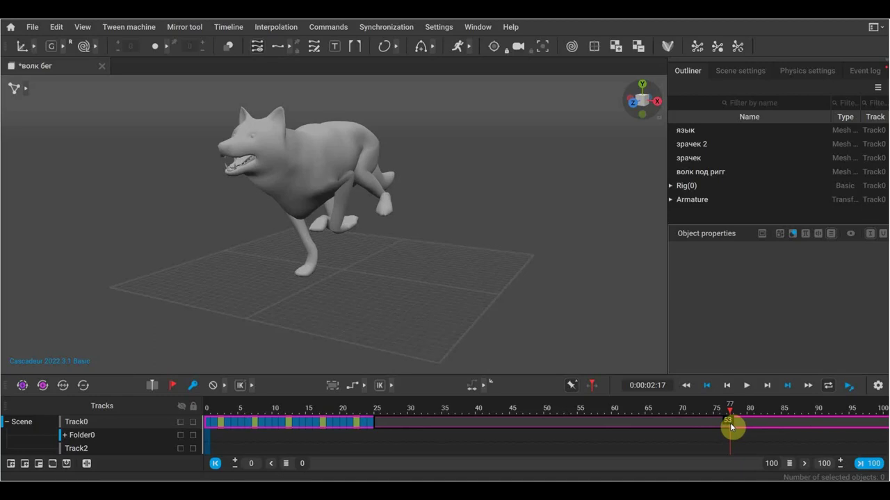
Toggle a split viewport and scrub the run through frames 73, 25, 82 and 77.
{"action": "key", "text": "ctrl+shift+v"}
{"action": "key", "text": "ctrl+shift+v"}
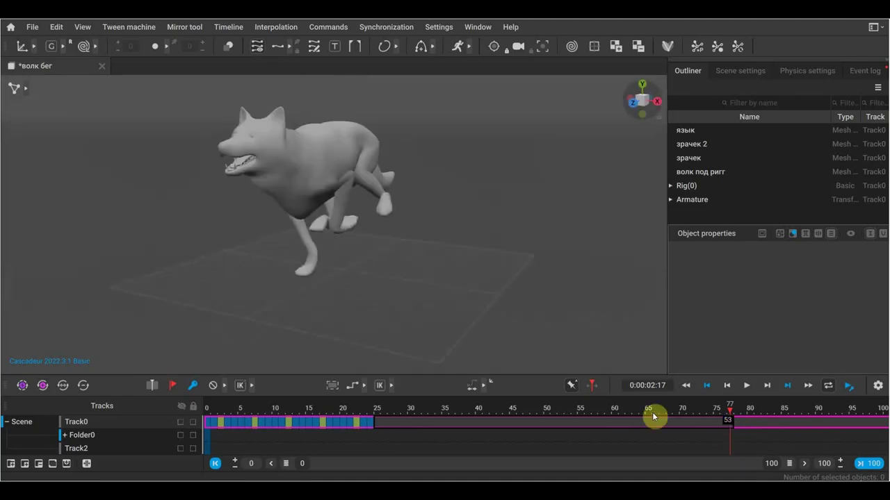
{"action": "key", "text": "space"}
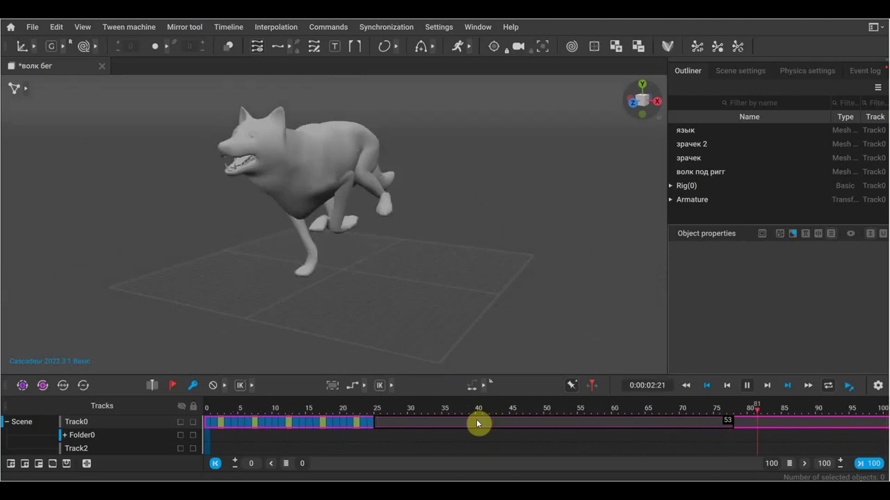
{"action": "left_click", "coordinate": [733, 423]}
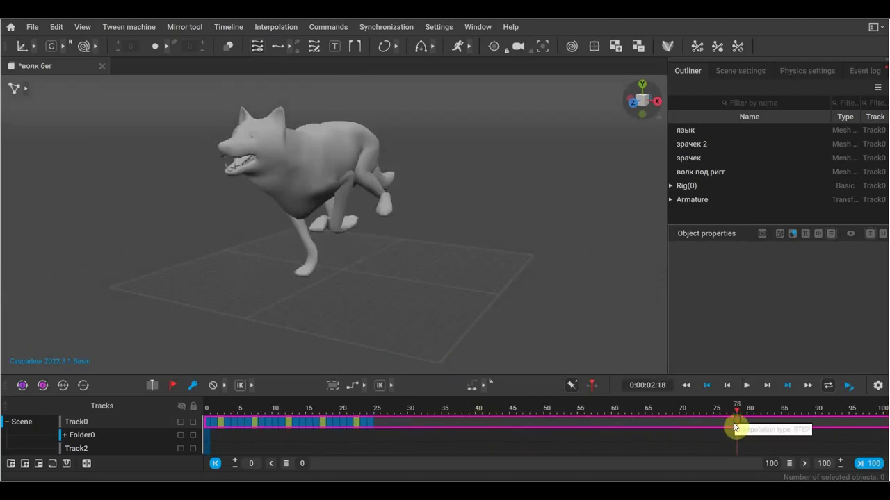
{"action": "left_click_drag", "start_coordinate": [681, 430], "coordinate": [379, 432]}
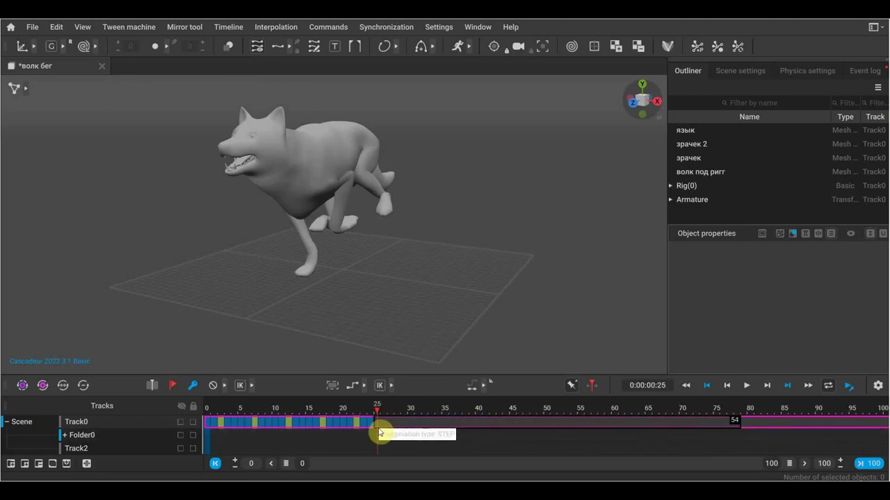
{"action": "left_click", "coordinate": [764, 429]}
{"action": "left_click_drag", "start_coordinate": [781, 424], "coordinate": [377, 433]}
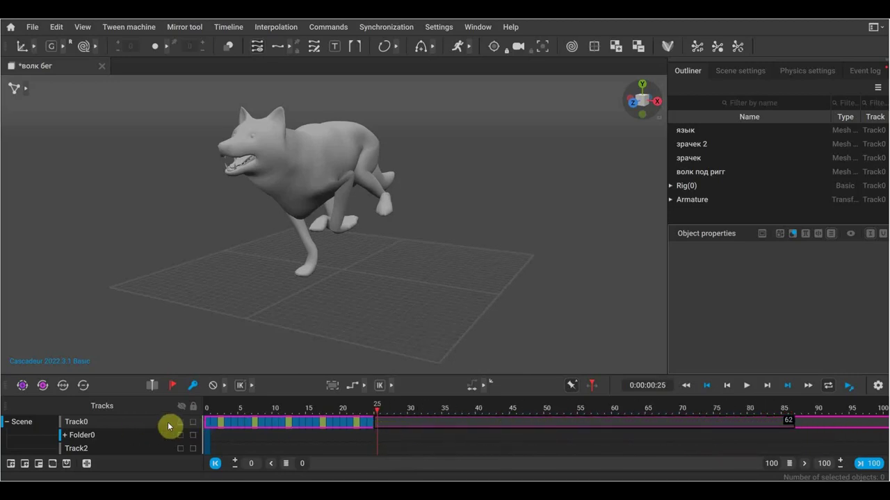
Switch off the Track0 layer, retry the Track0 cycle, and return to frame 0.
{"action": "left_click", "coordinate": [192, 423]}
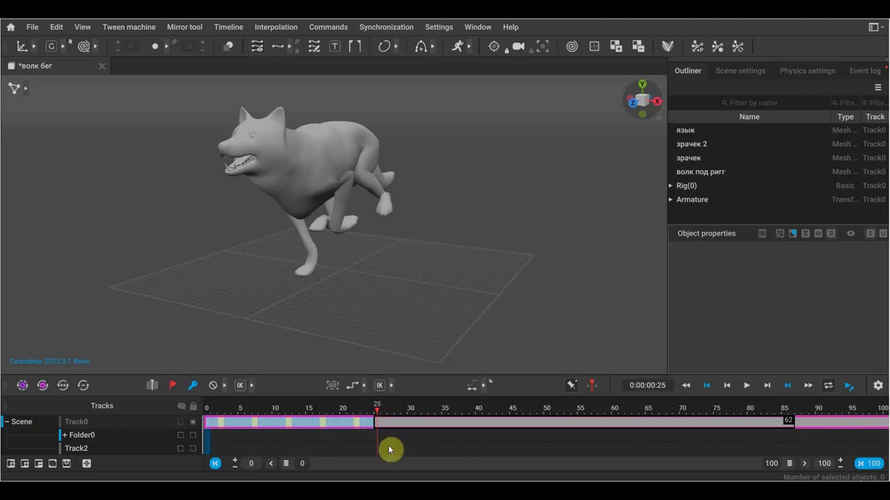
{"action": "key", "text": "ctrl+2"}
{"action": "key", "text": "ctrl+1"}
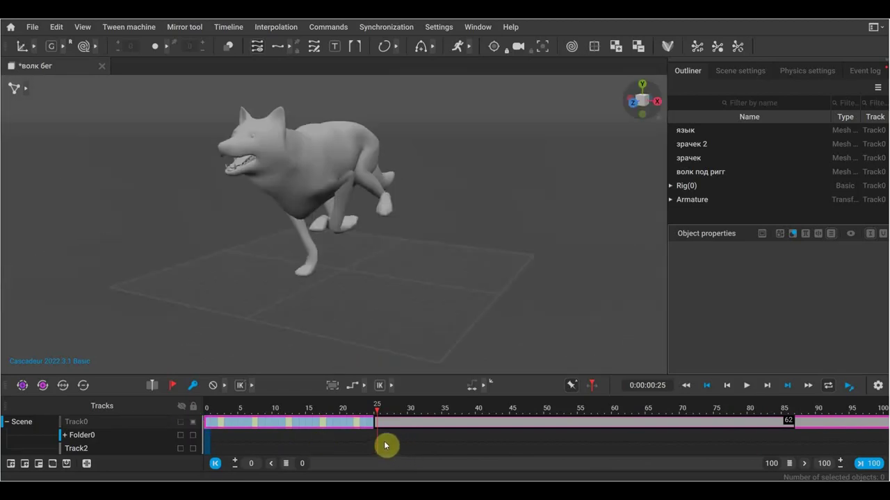
{"action": "key", "text": "space"}
{"action": "key", "text": "space"}
{"action": "key", "text": "space"}
{"action": "left_click", "coordinate": [63, 386]}
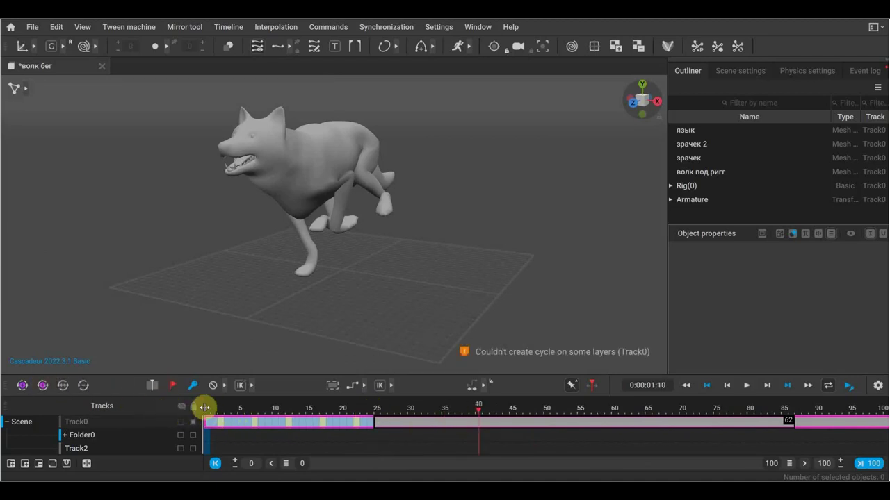
{"action": "left_click_drag", "start_coordinate": [479, 413], "coordinate": [207, 410]}
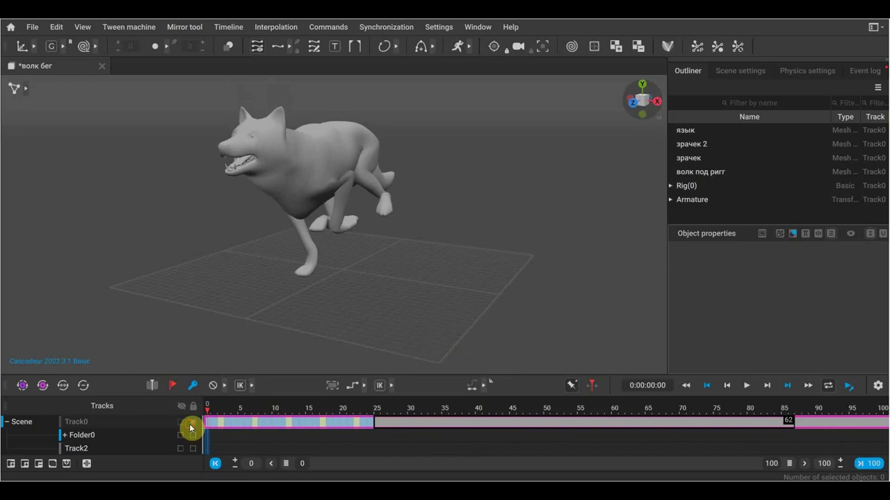
Unlock Track0 and retry cycle and cycle-with-offset, checking the run up to frame 34.
{"action": "left_click", "coordinate": [190, 423]}
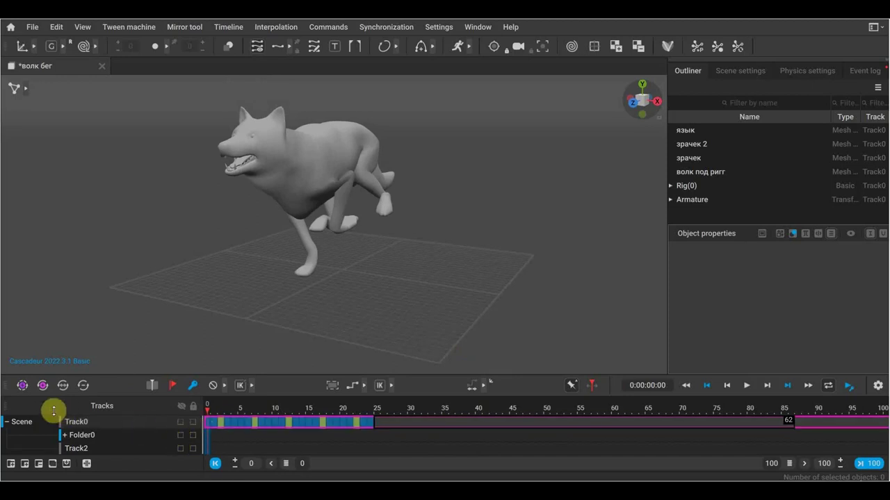
{"action": "left_click", "coordinate": [42, 386]}
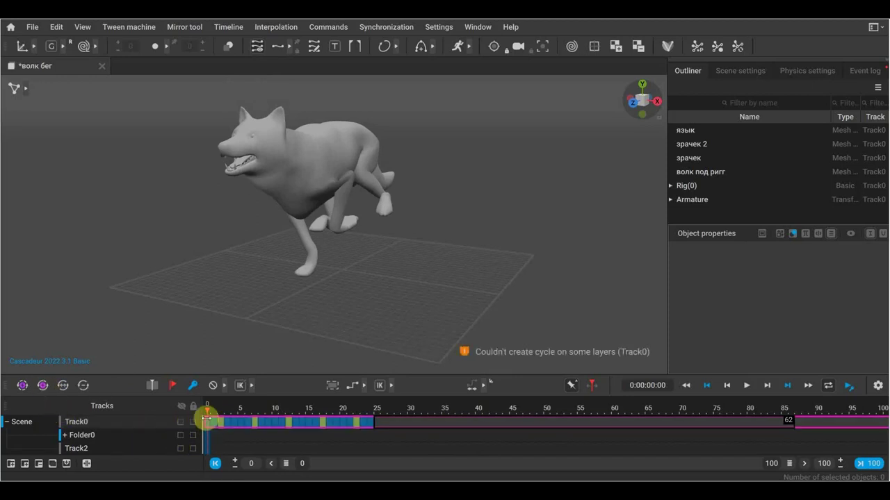
{"action": "left_click_drag", "start_coordinate": [206, 419], "coordinate": [495, 426]}
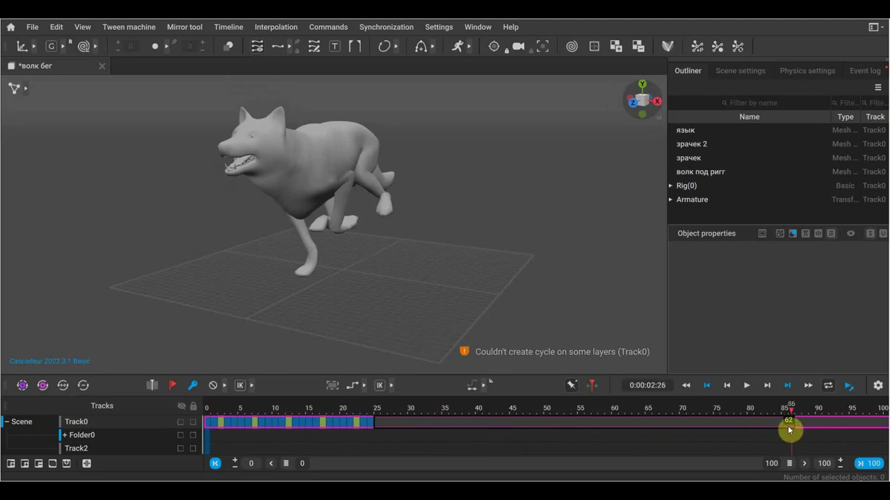
{"action": "left_click", "coordinate": [43, 387]}
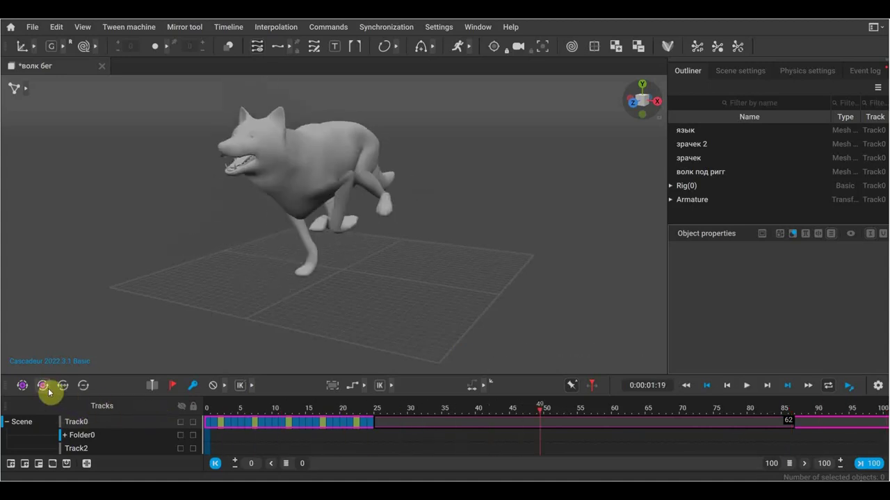
{"action": "left_click", "coordinate": [28, 386]}
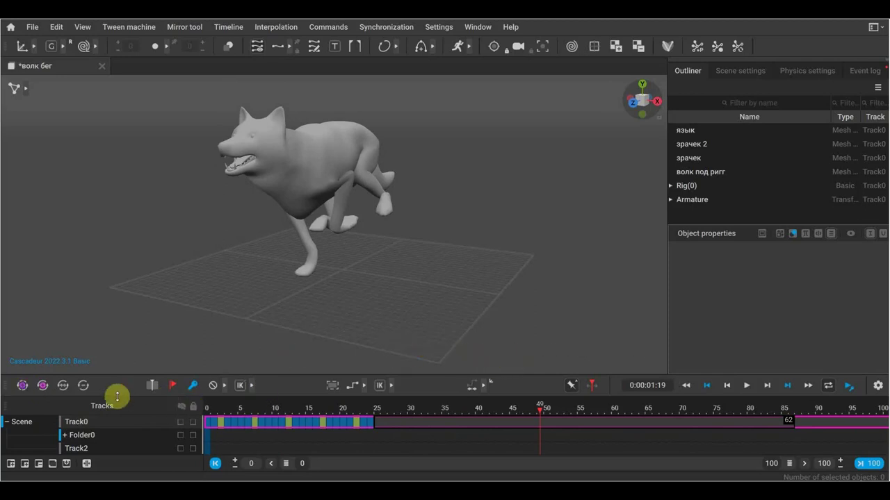
{"action": "left_click", "coordinate": [23, 386]}
Select Track0's frames 0 to 83 and retry looping with offset.
{"action": "left_click_drag", "start_coordinate": [202, 424], "coordinate": [374, 421]}
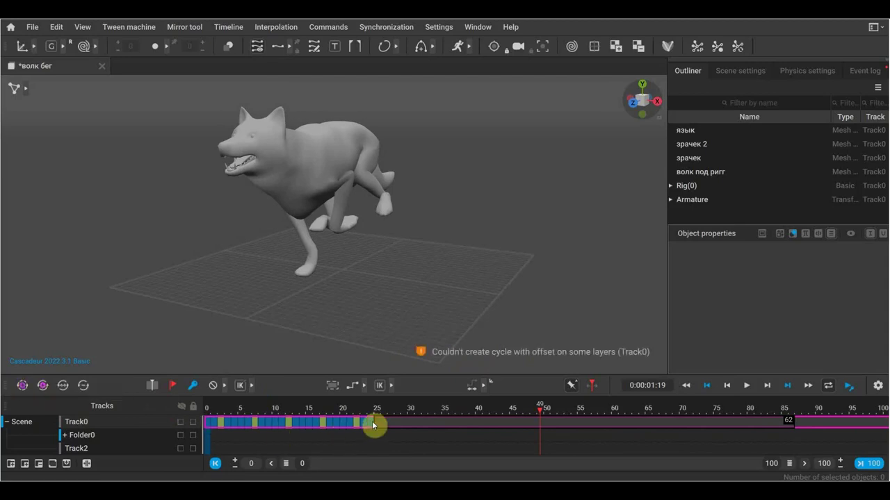
{"action": "mouse_move", "coordinate": [374, 422]}
{"action": "left_mouse_down"}
{"action": "mouse_move", "coordinate": [750, 432]}
{"action": "mouse_move", "coordinate": [810, 421]}
{"action": "left_mouse_up"}
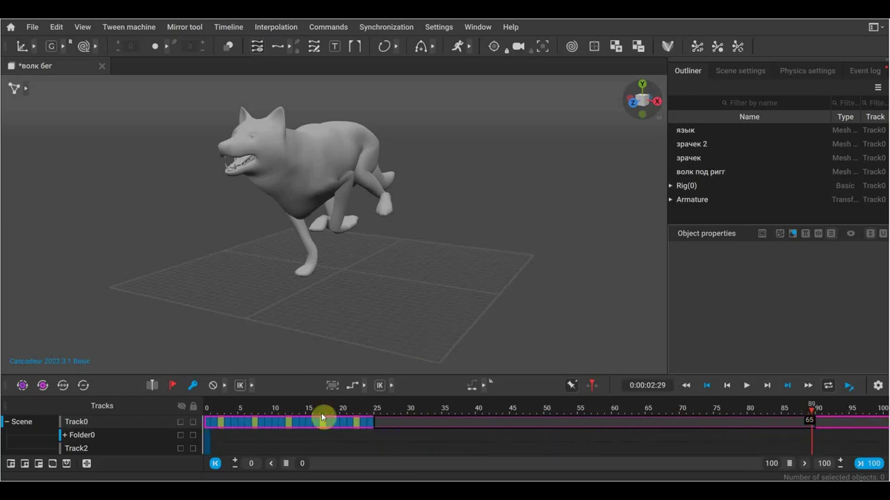
{"action": "left_click", "coordinate": [22, 385]}
{"action": "left_click", "coordinate": [23, 386]}
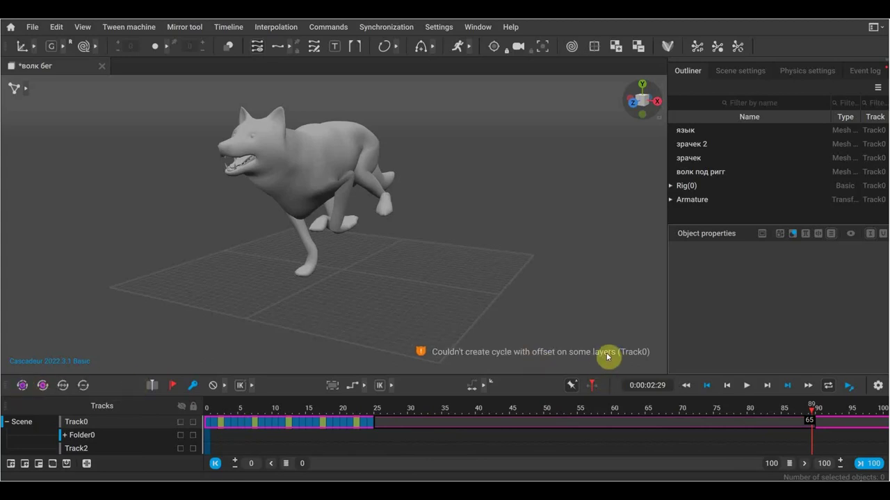
Select Track2 and make it loop as a cycle.
{"action": "left_click", "coordinate": [96, 448]}
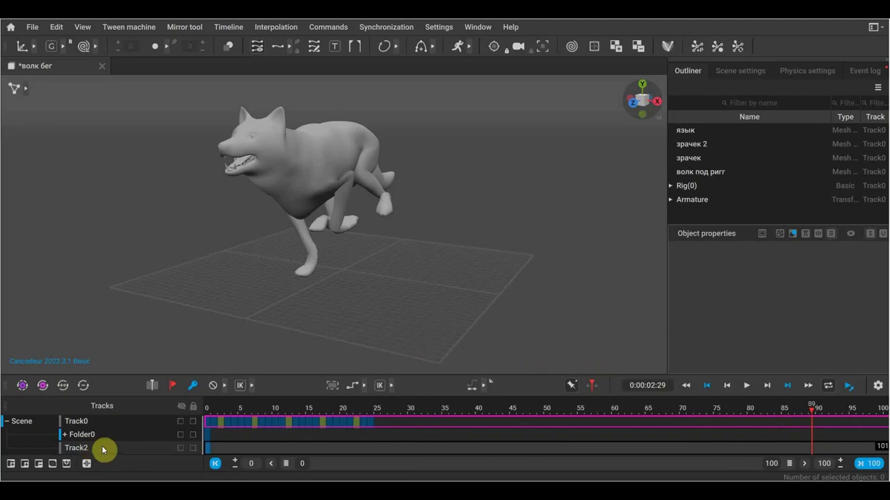
{"action": "left_click", "coordinate": [44, 386]}
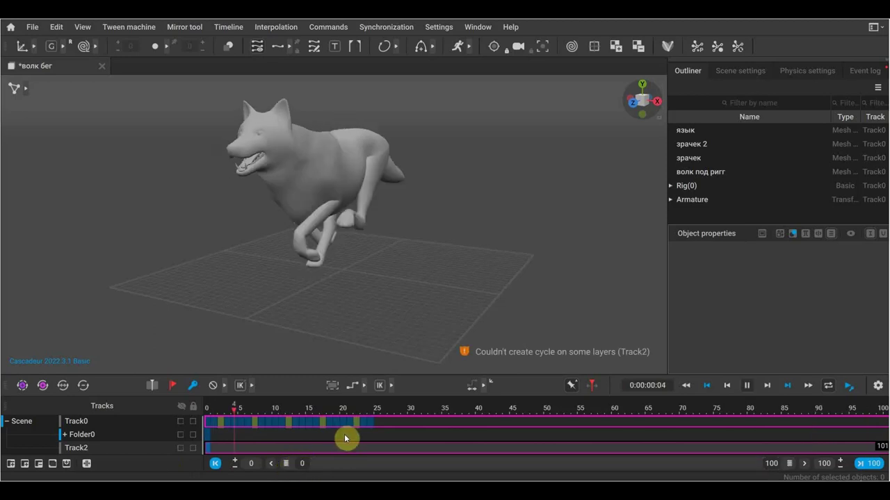
{"action": "key", "text": "space"}
Scrub to about frame 92, then select frames 24 to 35 on Track0.
{"action": "left_click", "coordinate": [376, 415]}
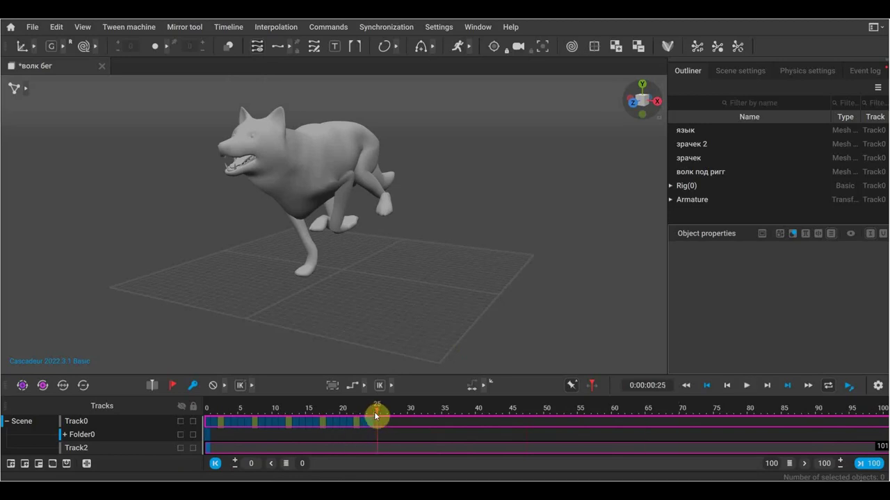
{"action": "left_click_drag", "start_coordinate": [376, 412], "coordinate": [832, 415]}
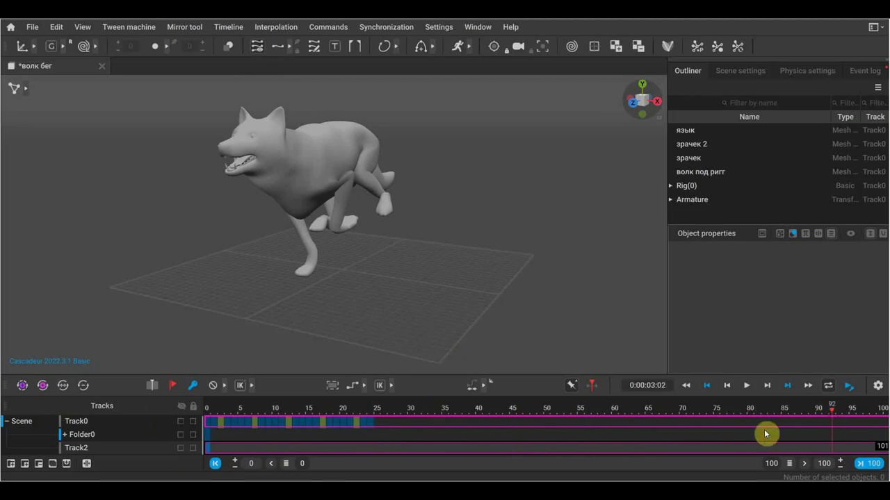
{"action": "left_click", "coordinate": [371, 423]}
{"action": "mouse_move", "coordinate": [371, 424]}
{"action": "left_mouse_down"}
{"action": "mouse_move", "coordinate": [446, 426]}
{"action": "mouse_move", "coordinate": [443, 417]}
{"action": "mouse_move", "coordinate": [386, 415]}
{"action": "left_mouse_up"}
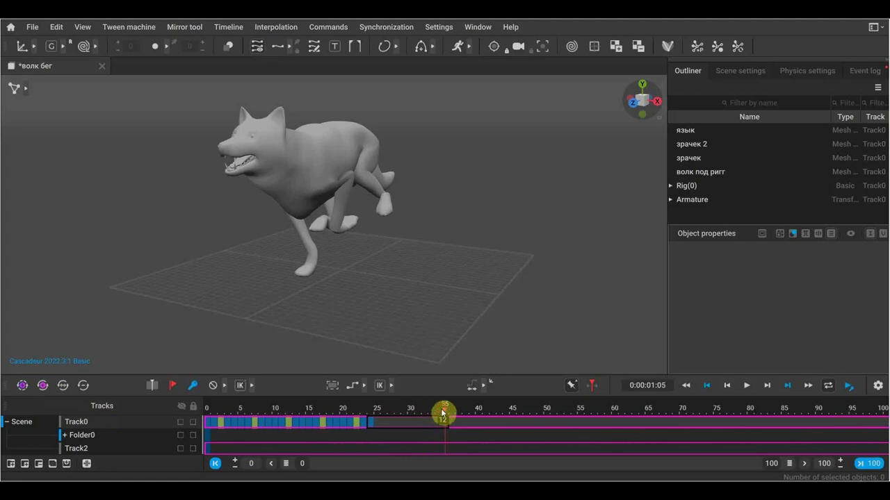
Try cycle and cycle with offset on the span, play from frame 0, and lock Track0.
{"action": "left_click", "coordinate": [42, 387]}
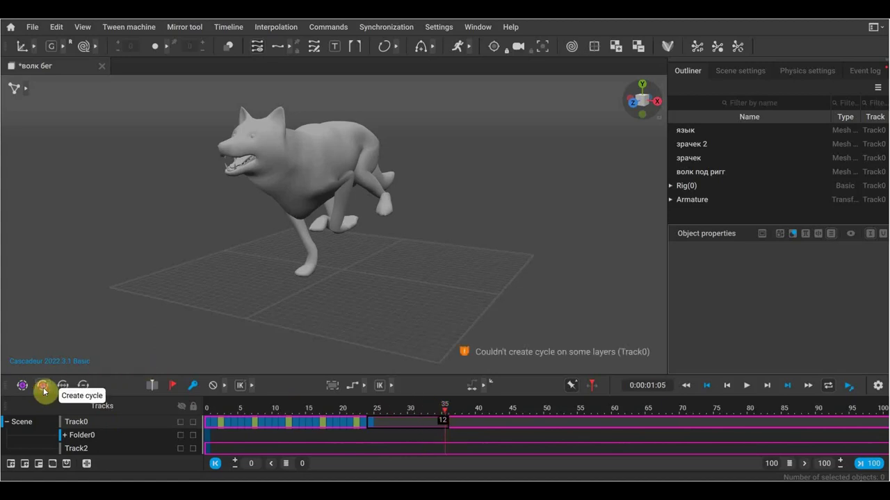
{"action": "left_click", "coordinate": [17, 389]}
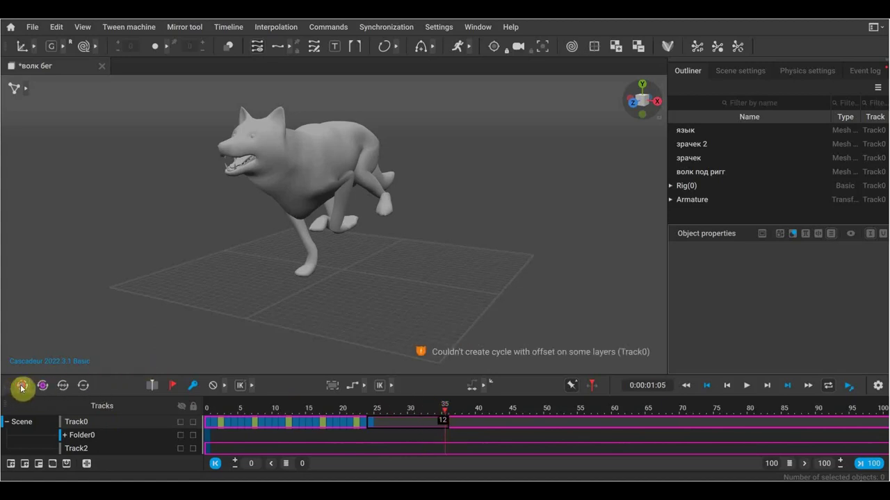
{"action": "left_click", "coordinate": [207, 412]}
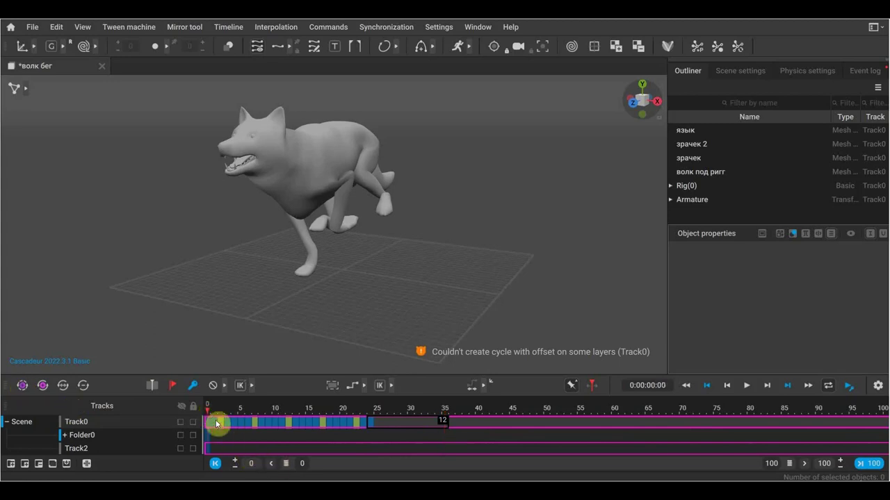
{"action": "key", "text": "space"}
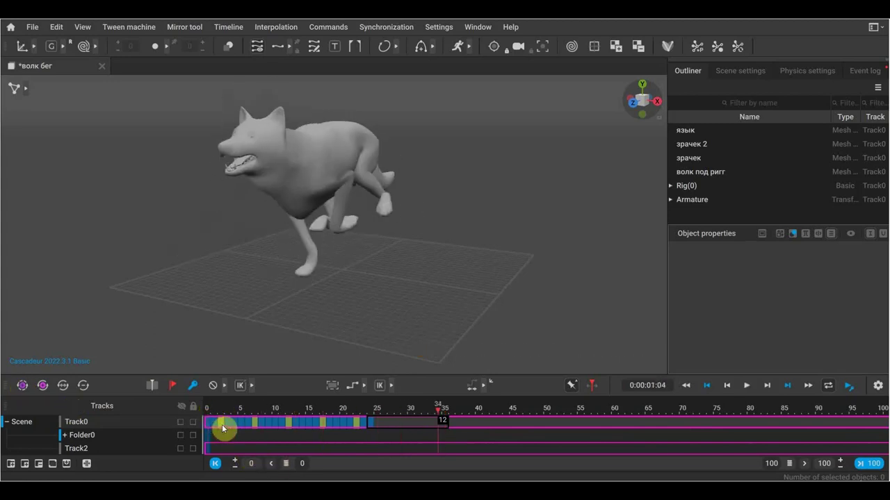
{"action": "left_click", "coordinate": [192, 423]}
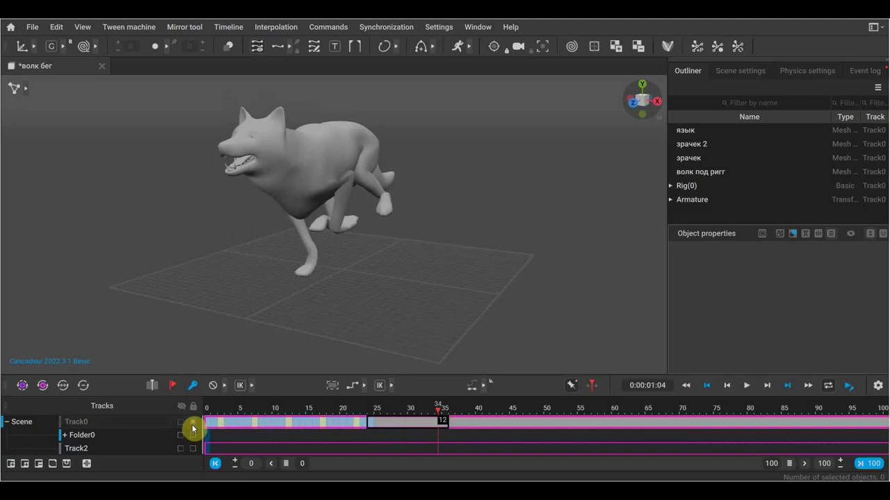
Step through the run poses at frames 28, 13, 20, 23 and 12.
{"action": "mouse_move", "coordinate": [407, 412]}
{"action": "left_mouse_down"}
{"action": "mouse_move", "coordinate": [540, 413]}
{"action": "mouse_move", "coordinate": [395, 415]}
{"action": "left_mouse_up"}
{"action": "left_click", "coordinate": [294, 436]}
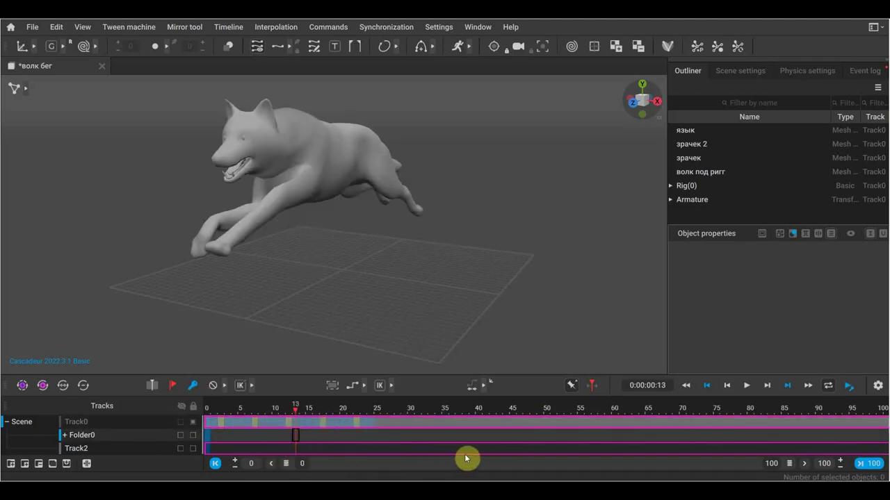
{"action": "left_click", "coordinate": [344, 435]}
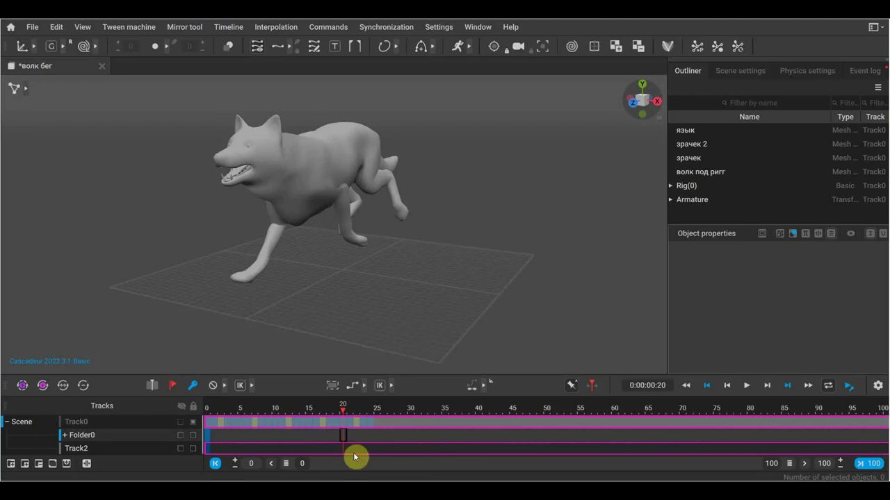
{"action": "left_click", "coordinate": [363, 448]}
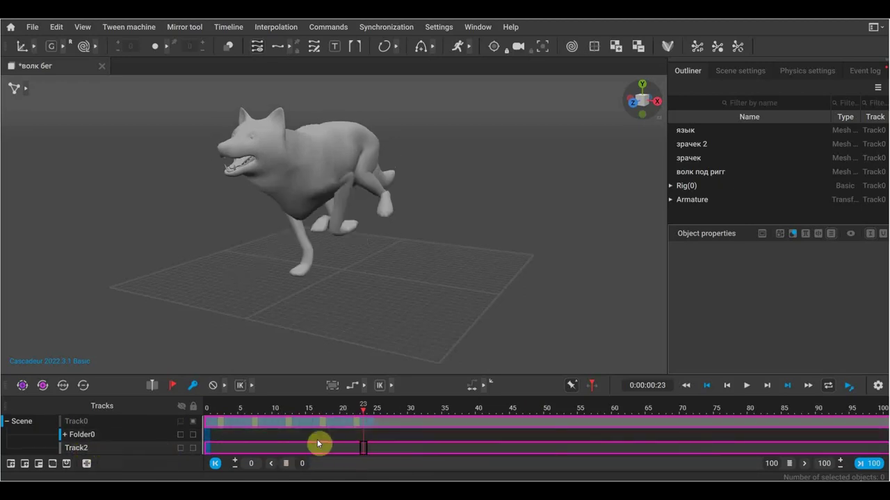
{"action": "left_click", "coordinate": [291, 436]}
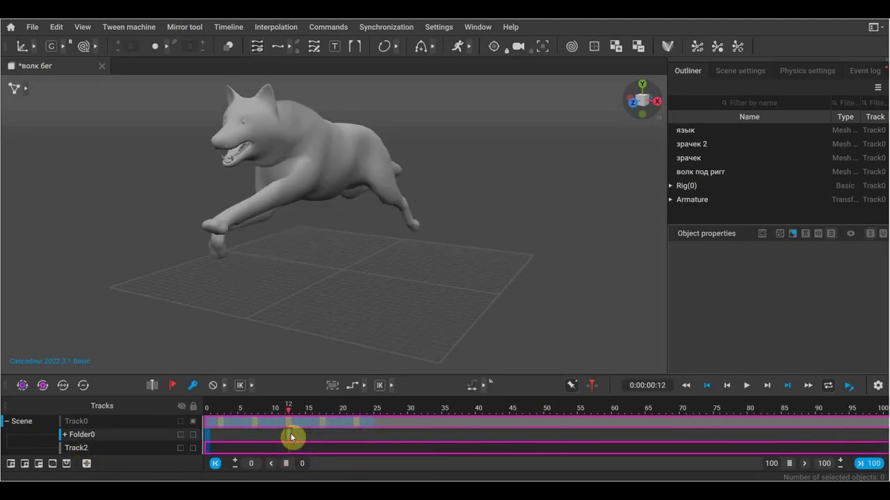
Check frames 18, 29, 37 and 35, unlock Track0, and jump to frame 41 on Track2.
{"action": "left_click", "coordinate": [328, 450]}
{"action": "left_click", "coordinate": [404, 449]}
{"action": "left_click", "coordinate": [459, 451]}
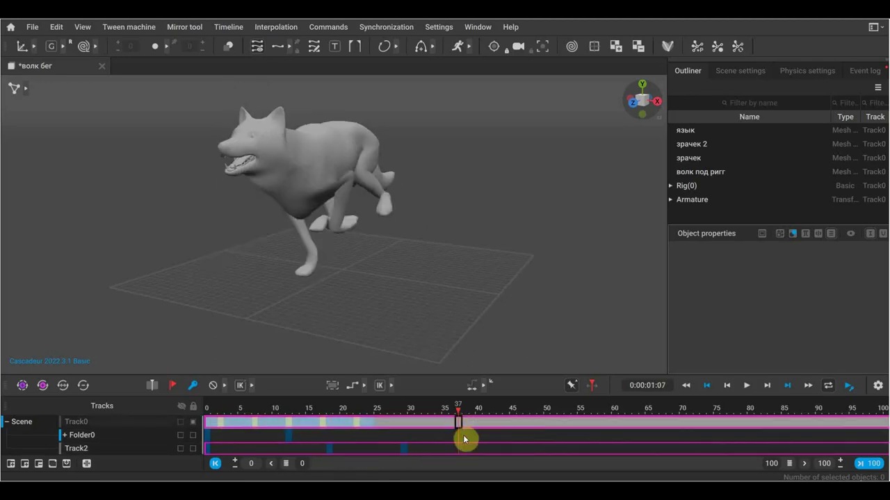
{"action": "left_click", "coordinate": [446, 438]}
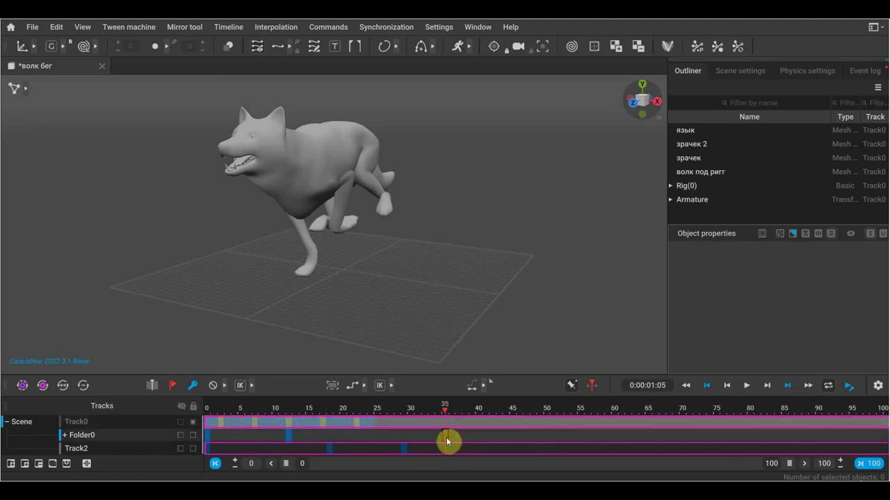
{"action": "left_click", "coordinate": [198, 426]}
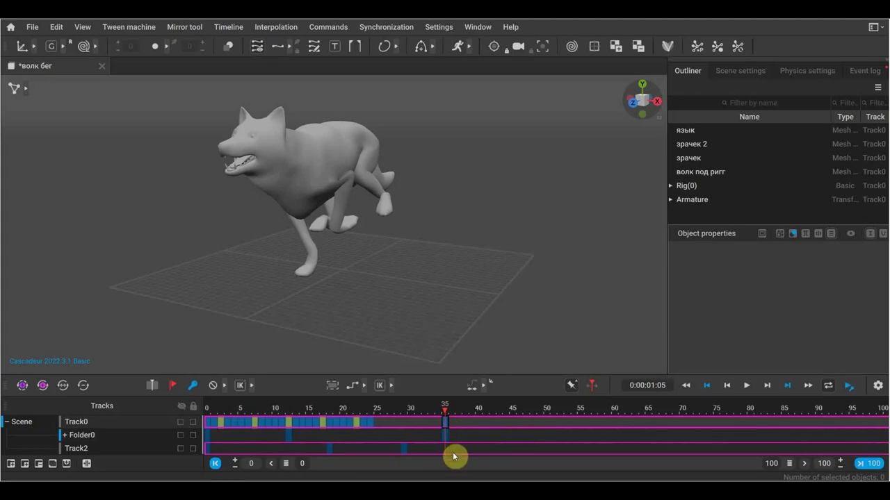
{"action": "left_click", "coordinate": [483, 452]}
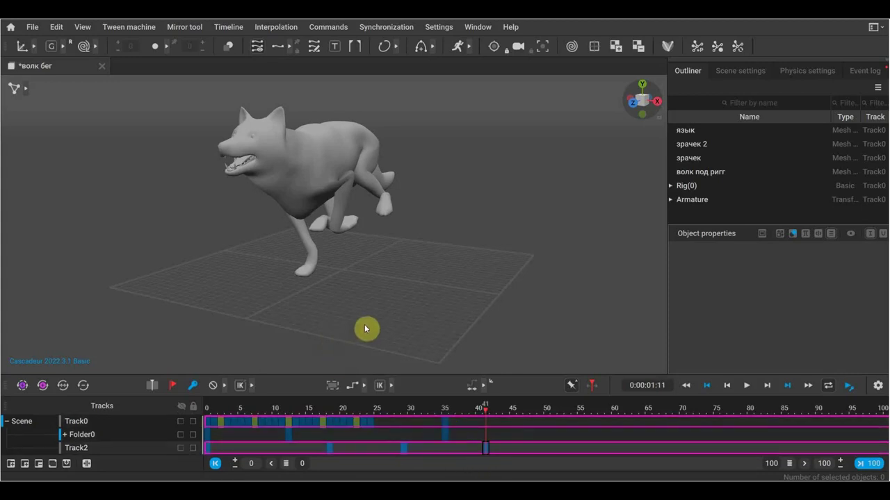
Look through the full list of Scene settings.
{"action": "left_click", "coordinate": [738, 72]}
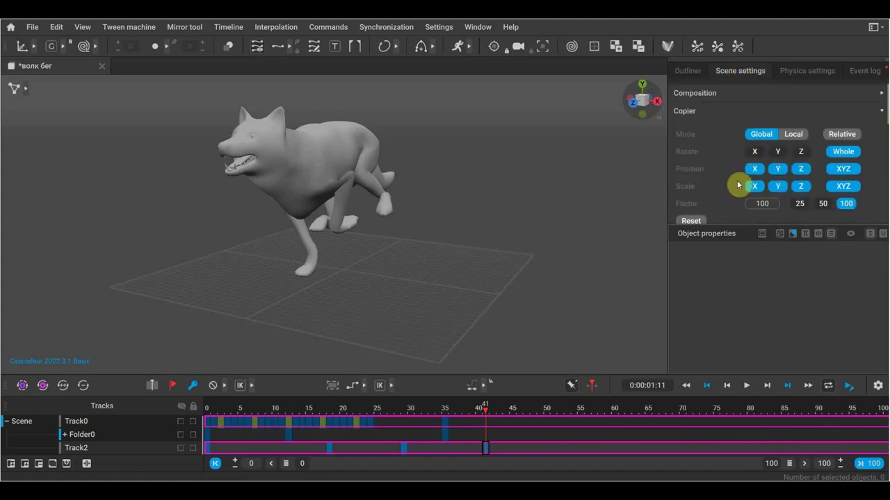
{"action": "scroll", "coordinate": [777, 159], "scroll_direction": "down", "scroll_amount": 2}
{"action": "scroll", "coordinate": [778, 183], "scroll_direction": "down", "scroll_amount": 1}
{"action": "scroll", "coordinate": [697, 189], "scroll_direction": "down", "scroll_amount": 1}
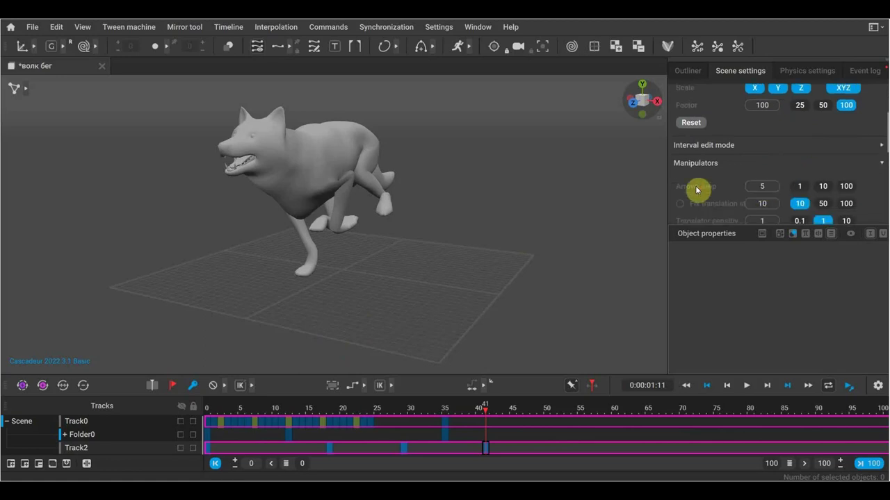
{"action": "scroll", "coordinate": [723, 180], "scroll_direction": "down", "scroll_amount": 1}
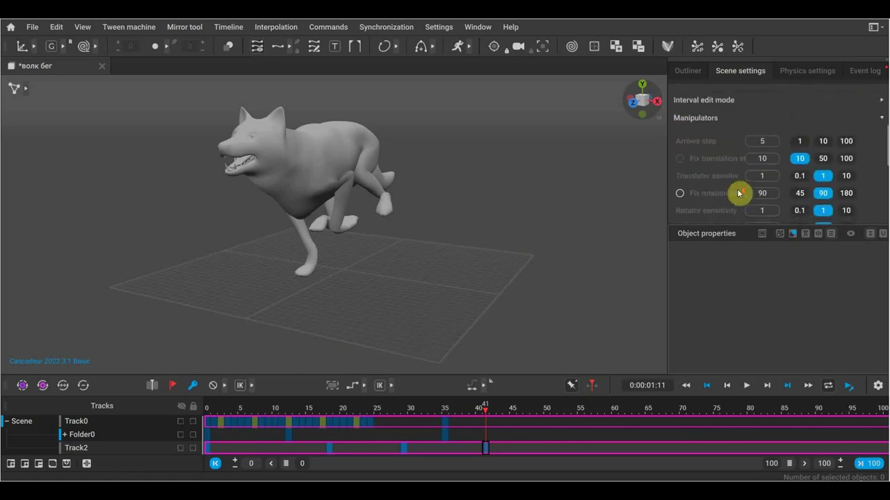
{"action": "scroll", "coordinate": [740, 193], "scroll_direction": "down", "scroll_amount": 1}
{"action": "scroll", "coordinate": [738, 191], "scroll_direction": "down", "scroll_amount": 1}
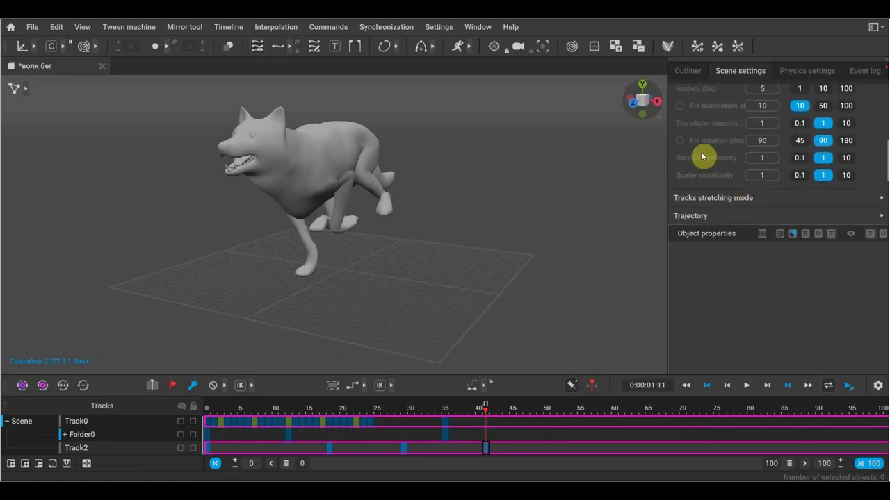
{"action": "scroll", "coordinate": [728, 160], "scroll_direction": "down", "scroll_amount": 2}
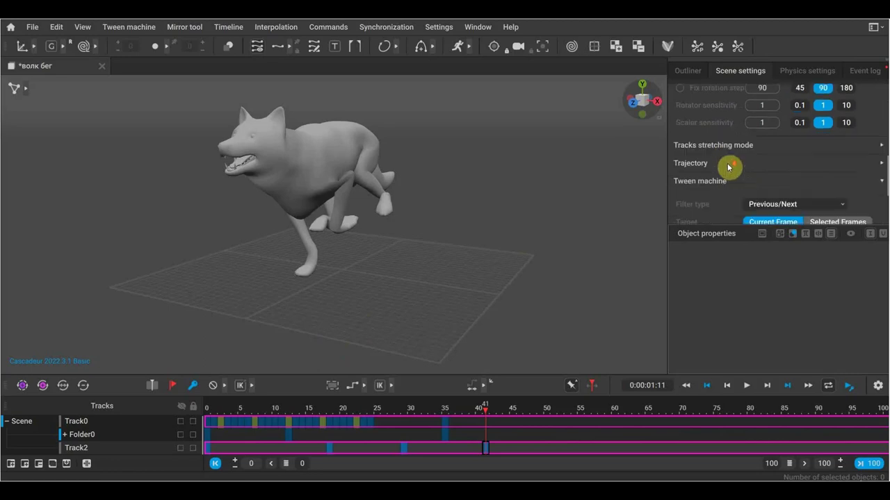
{"action": "scroll", "coordinate": [728, 200], "scroll_direction": "down", "scroll_amount": 1}
{"action": "scroll", "coordinate": [731, 206], "scroll_direction": "down", "scroll_amount": 1}
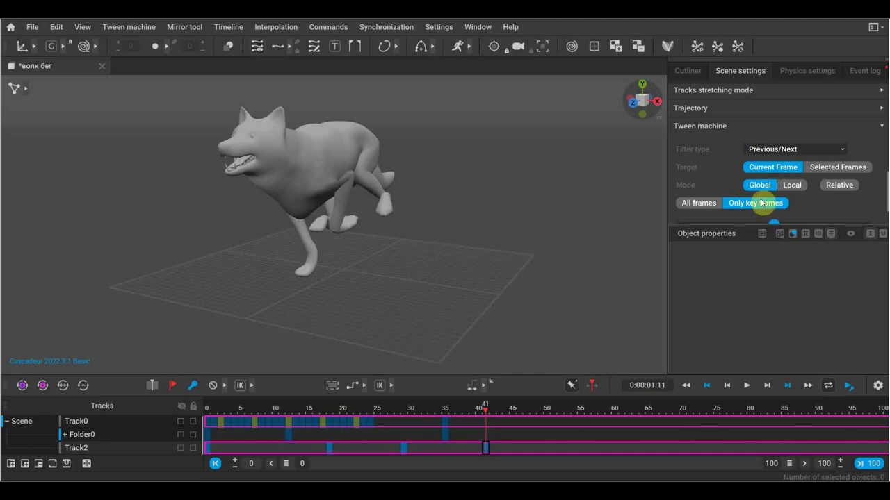
Review the Physics settings and Event log, then create a new untitled scene.
{"action": "left_click", "coordinate": [793, 71]}
{"action": "scroll", "coordinate": [750, 177], "scroll_direction": "down", "scroll_amount": 2}
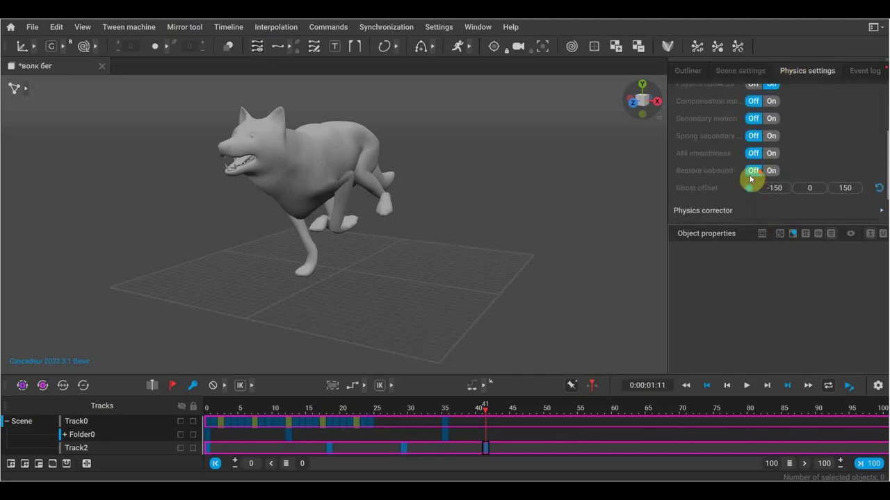
{"action": "scroll", "coordinate": [751, 180], "scroll_direction": "up", "scroll_amount": 2}
{"action": "left_click", "coordinate": [865, 71]}
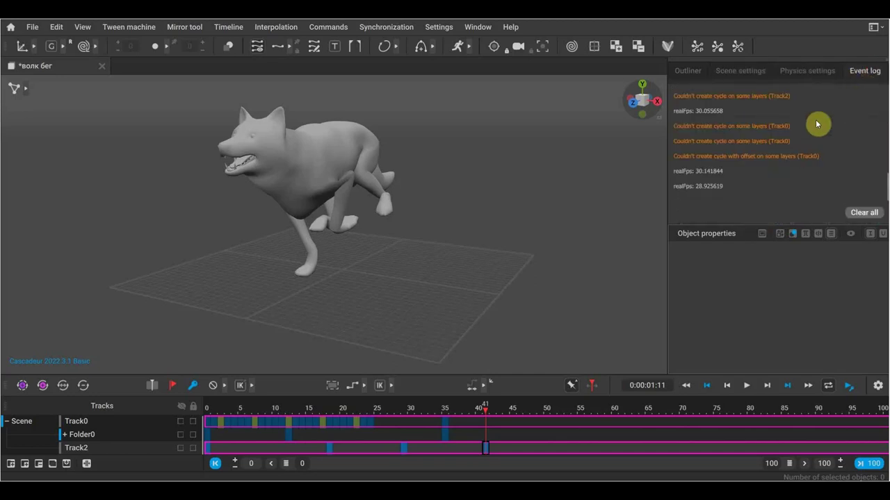
{"action": "left_click", "coordinate": [820, 71]}
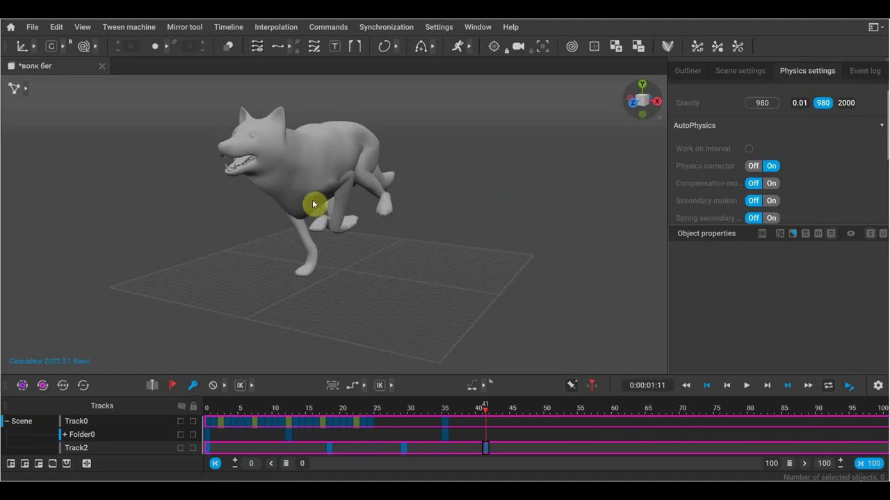
{"action": "left_click", "coordinate": [35, 27]}
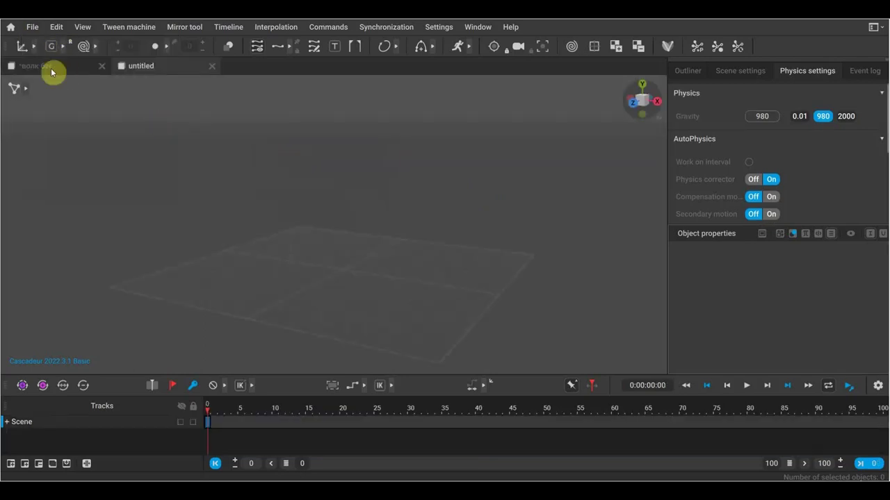
Close the wolf running scene, answering its save prompt.
{"action": "left_click", "coordinate": [105, 68]}
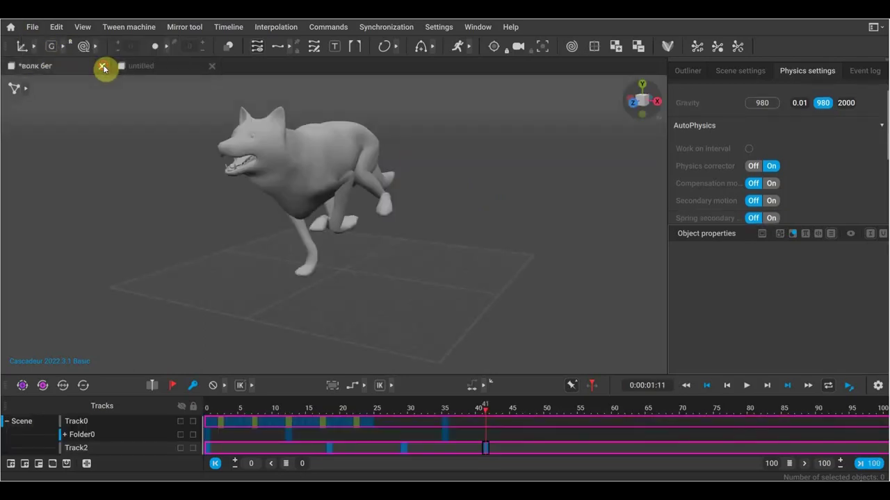
{"action": "left_click", "coordinate": [103, 67]}
{"action": "left_click", "coordinate": [495, 285]}
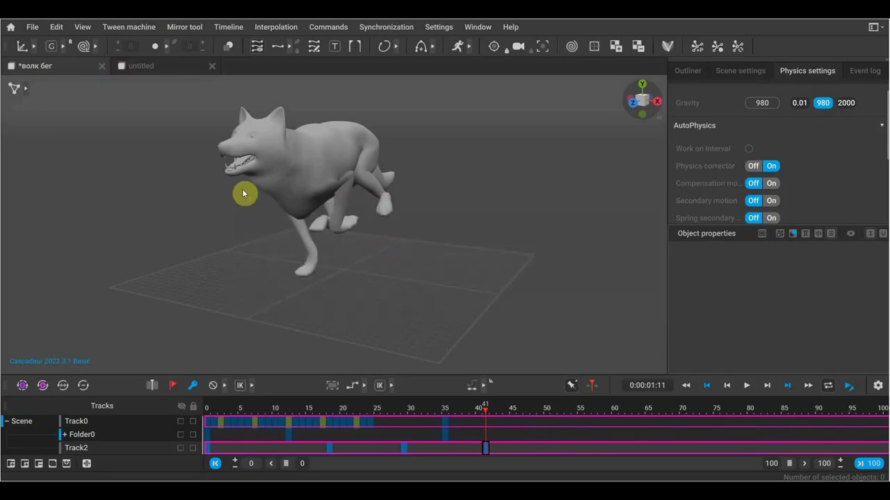
Open the Sabertooth project file and orbit around the rigged sabertooth.
{"action": "left_click", "coordinate": [31, 28]}
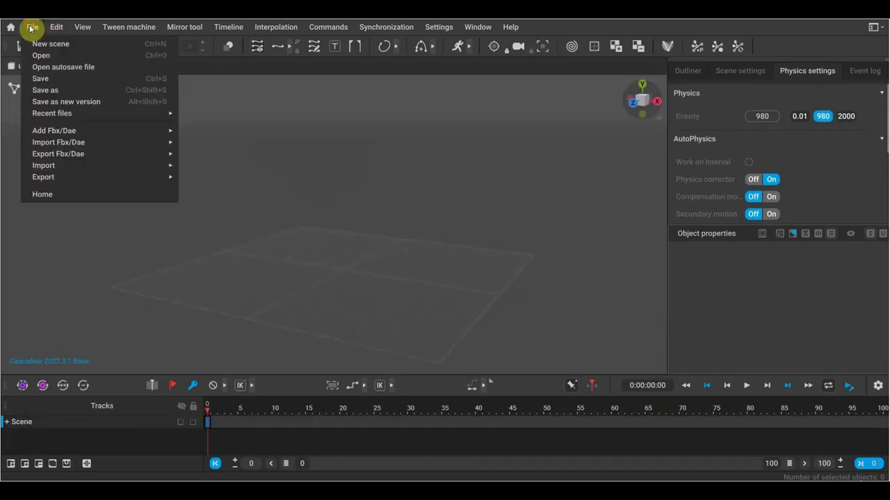
{"action": "left_click", "coordinate": [40, 54]}
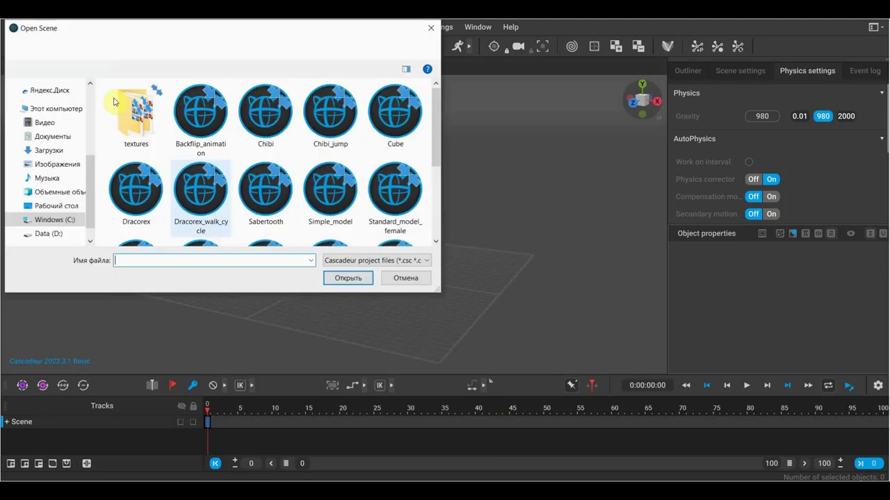
{"action": "left_click", "coordinate": [201, 202]}
{"action": "left_click", "coordinate": [262, 202]}
{"action": "left_click", "coordinate": [344, 279]}
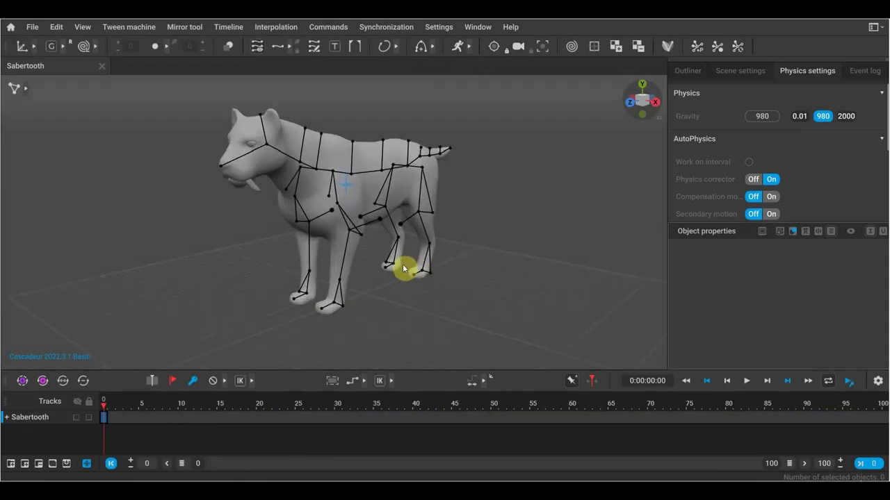
{"action": "mouse_move", "coordinate": [403, 269]}
{"action": "right_mouse_down"}
{"action": "mouse_move", "coordinate": [456, 263]}
{"action": "mouse_move", "coordinate": [423, 264]}
{"action": "right_mouse_up"}
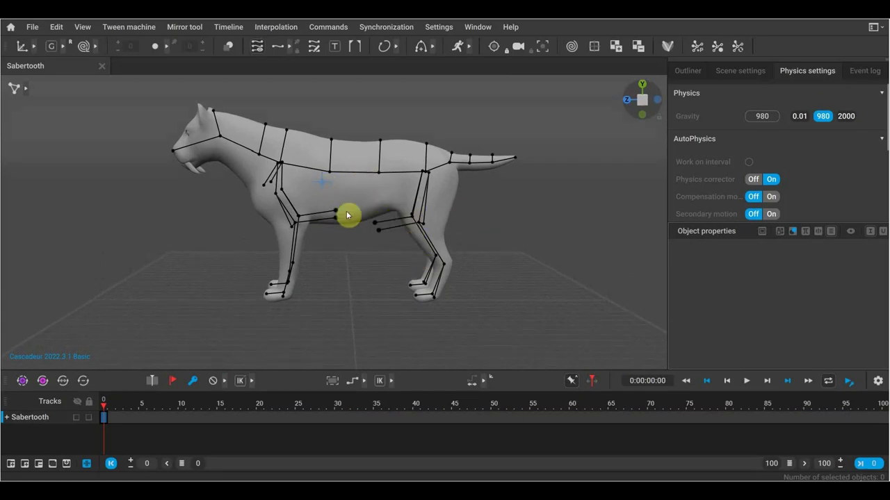
Capture and save a screenshot of the viewport area.
{"action": "key", "text": "Print"}
{"action": "mouse_move", "coordinate": [88, 74]}
{"action": "left_mouse_down"}
{"action": "mouse_move", "coordinate": [596, 343]}
{"action": "mouse_move", "coordinate": [588, 357]}
{"action": "left_mouse_up"}
{"action": "key", "text": "ctrl+s"}
{"action": "left_click", "coordinate": [779, 430]}
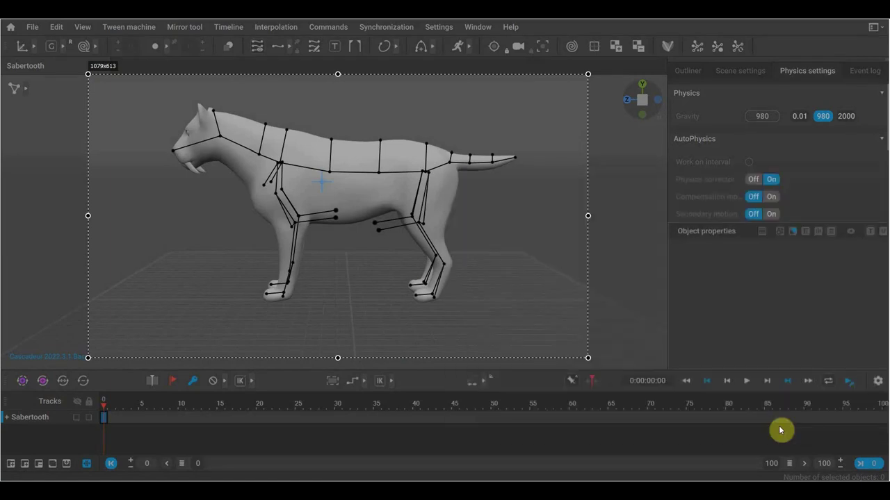
Arch the sabertooth's spine by raising the spine_1 main point on its back.
{"action": "left_click", "coordinate": [331, 141]}
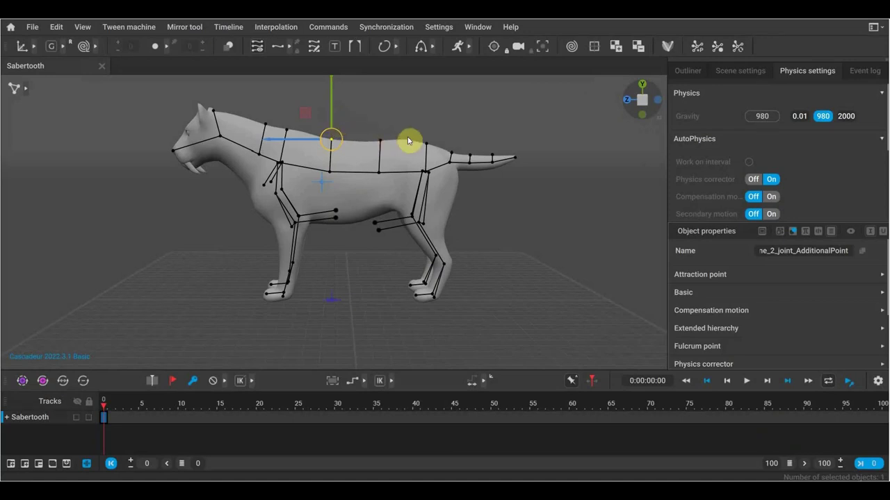
{"action": "key", "text": "f"}
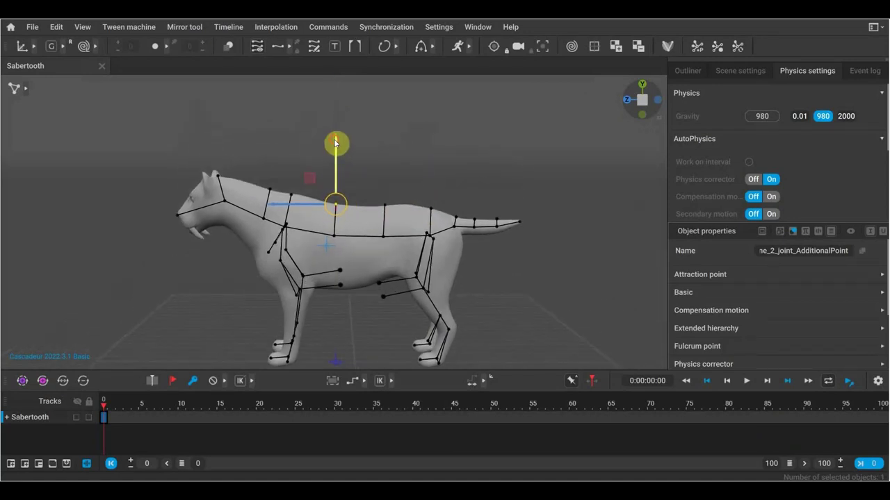
{"action": "left_click", "coordinate": [338, 119]}
{"action": "left_click", "coordinate": [384, 235]}
{"action": "mouse_move", "coordinate": [390, 202]}
{"action": "left_mouse_down"}
{"action": "mouse_move", "coordinate": [392, 159]}
{"action": "mouse_move", "coordinate": [396, 174]}
{"action": "left_mouse_up"}
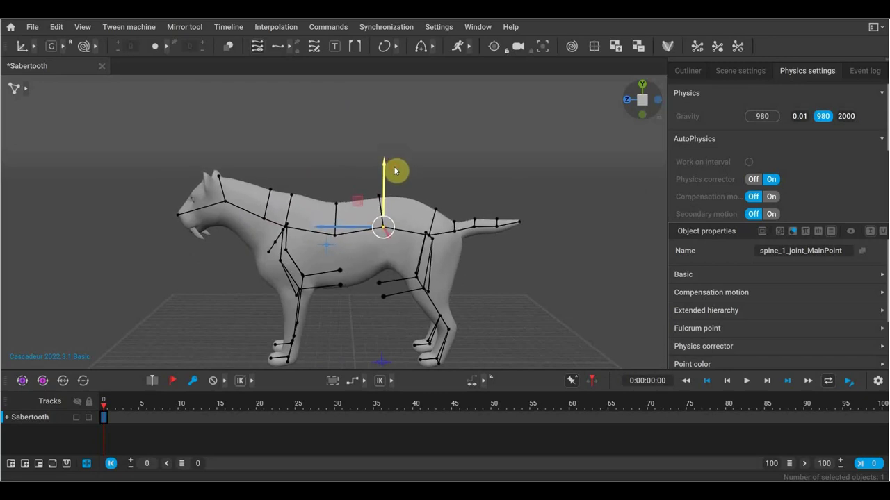
{"action": "left_click", "coordinate": [337, 206]}
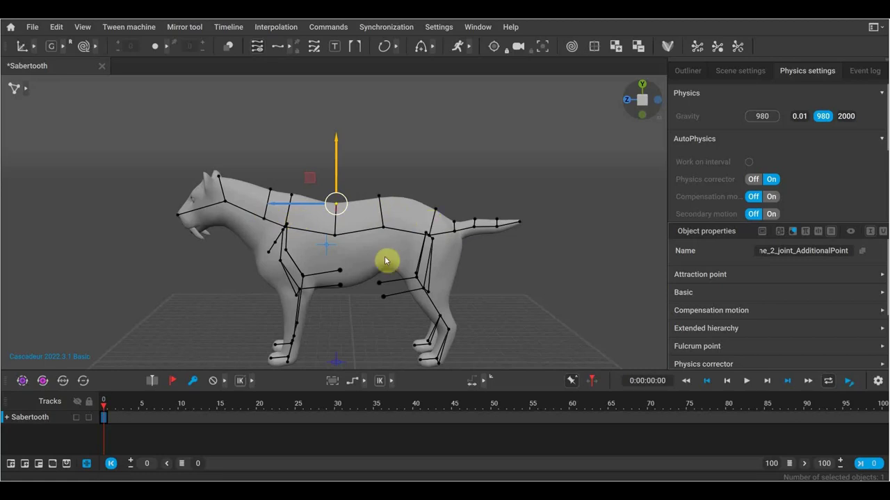
Look down on the skeleton and lower the right front heel slightly.
{"action": "left_click", "coordinate": [385, 301]}
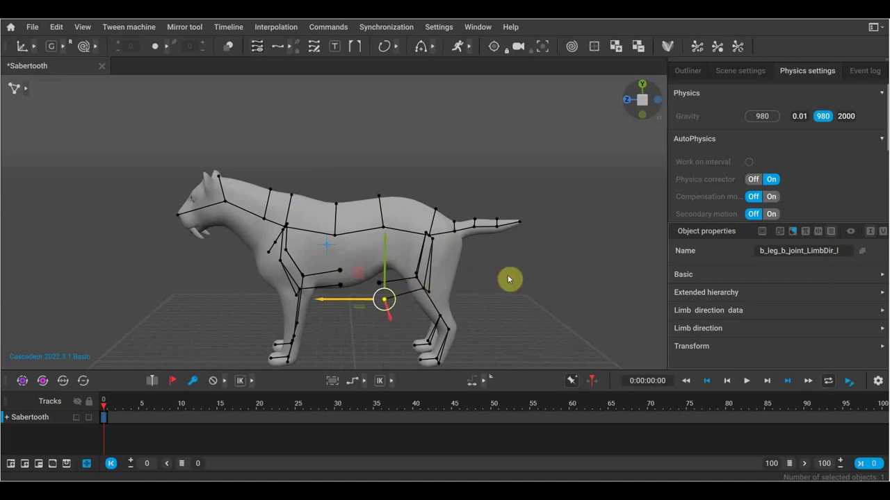
{"action": "right_click_drag", "start_coordinate": [506, 265], "coordinate": [508, 220]}
{"action": "left_click", "coordinate": [289, 302]}
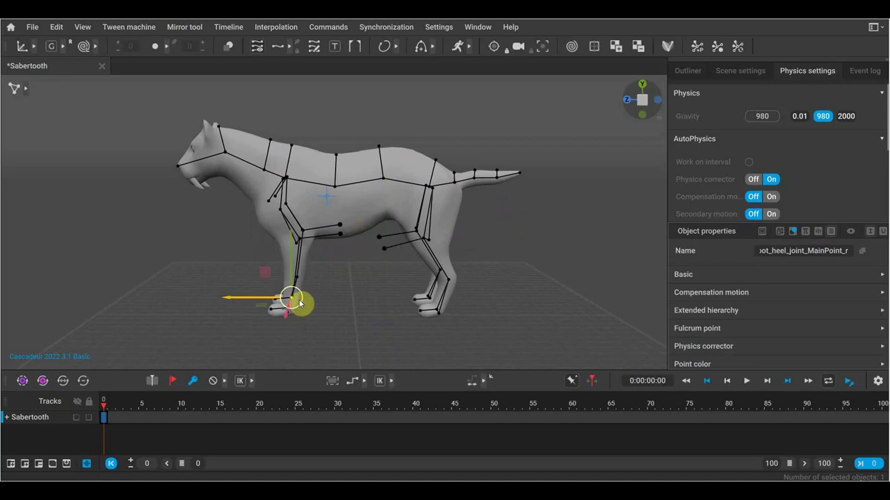
{"action": "mouse_move", "coordinate": [293, 244]}
{"action": "left_mouse_down"}
{"action": "mouse_move", "coordinate": [182, 260]}
{"action": "mouse_move", "coordinate": [294, 242]}
{"action": "mouse_move", "coordinate": [328, 219]}
{"action": "mouse_move", "coordinate": [279, 240]}
{"action": "left_mouse_up"}
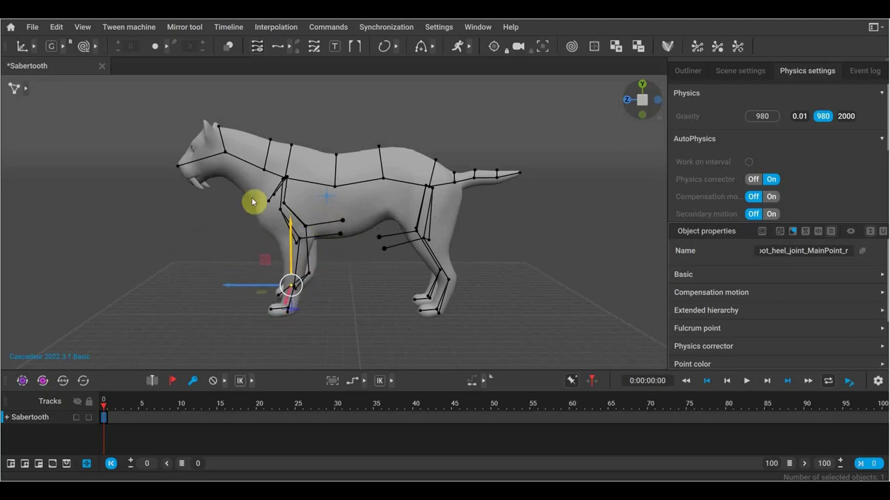
Lower the head via the neck_2 joint and pull the tail tip downward.
{"action": "left_click", "coordinate": [263, 170]}
{"action": "left_click_drag", "start_coordinate": [264, 109], "coordinate": [264, 109]}
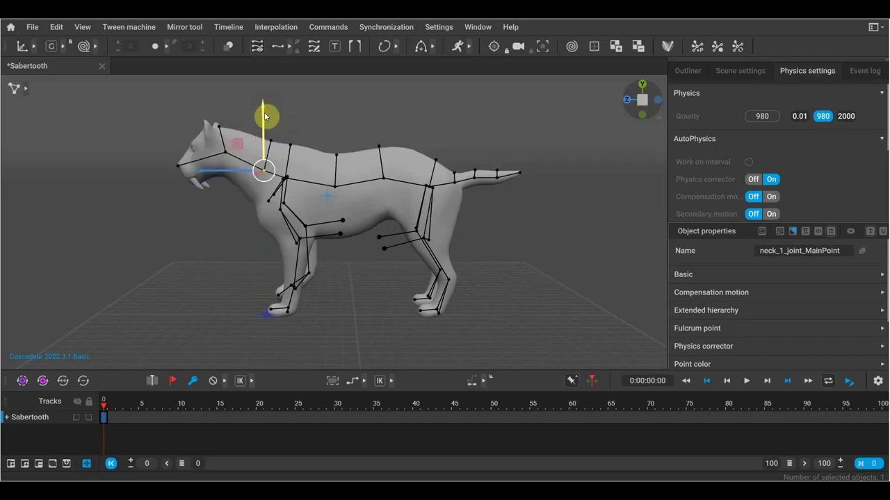
{"action": "left_click", "coordinate": [227, 155]}
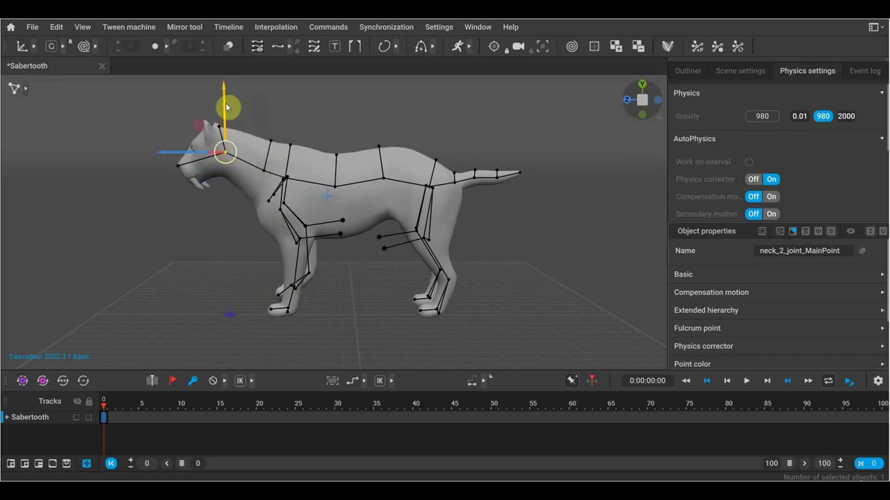
{"action": "mouse_move", "coordinate": [223, 108]}
{"action": "left_mouse_down"}
{"action": "mouse_move", "coordinate": [236, 111]}
{"action": "mouse_move", "coordinate": [237, 94]}
{"action": "mouse_move", "coordinate": [238, 109]}
{"action": "mouse_move", "coordinate": [244, 94]}
{"action": "mouse_move", "coordinate": [247, 106]}
{"action": "mouse_move", "coordinate": [244, 97]}
{"action": "left_mouse_up"}
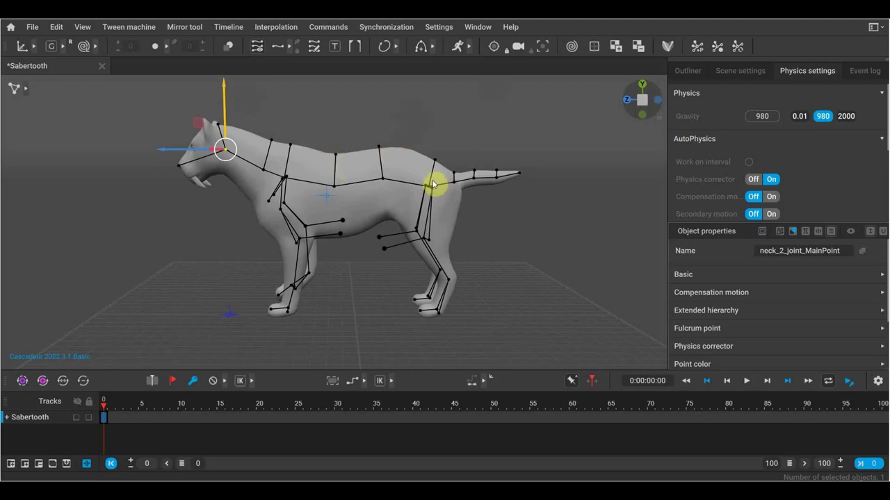
{"action": "left_click", "coordinate": [517, 183]}
{"action": "mouse_move", "coordinate": [516, 182]}
{"action": "left_mouse_down"}
{"action": "mouse_move", "coordinate": [504, 205]}
{"action": "mouse_move", "coordinate": [477, 146]}
{"action": "left_mouse_up"}
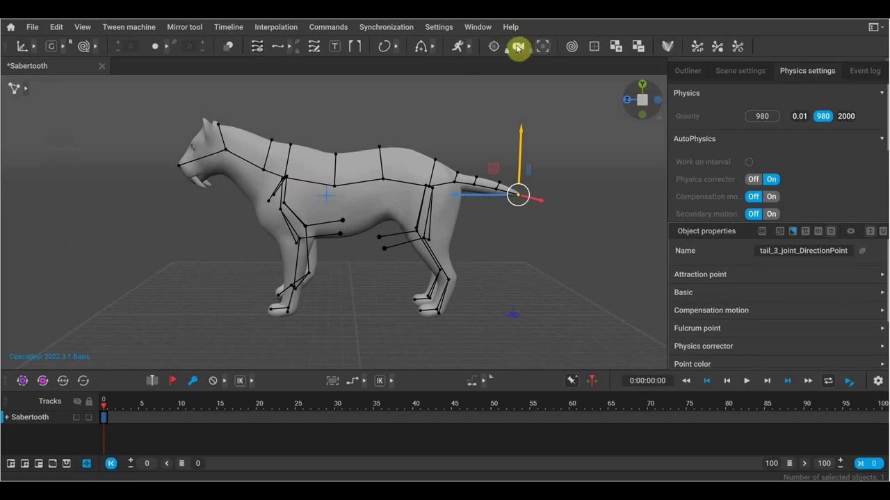
Enable AutoPhysics for the green physics ghost, then try and undo a spine bend at frame 10.
{"action": "left_click", "coordinate": [458, 47]}
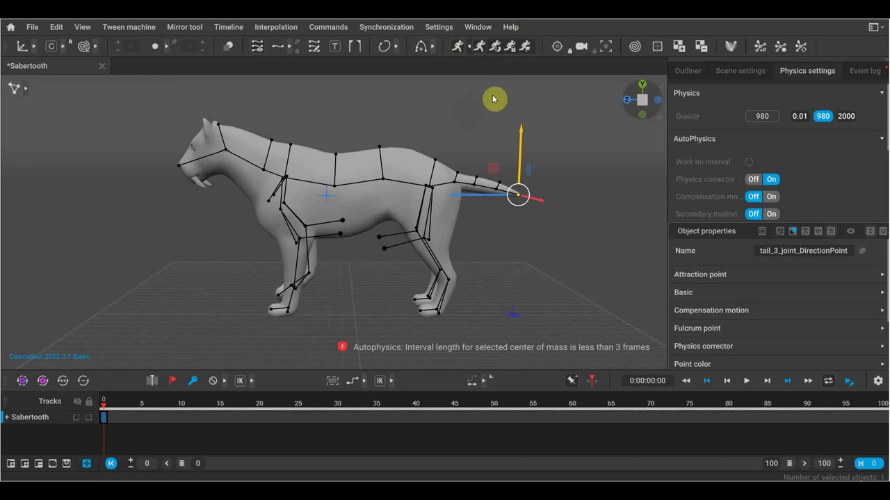
{"action": "left_click", "coordinate": [181, 406]}
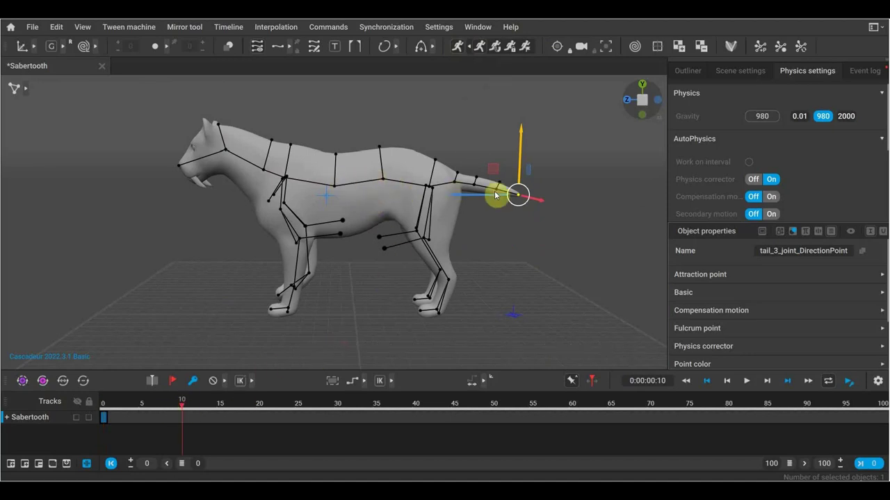
{"action": "left_click", "coordinate": [428, 187]}
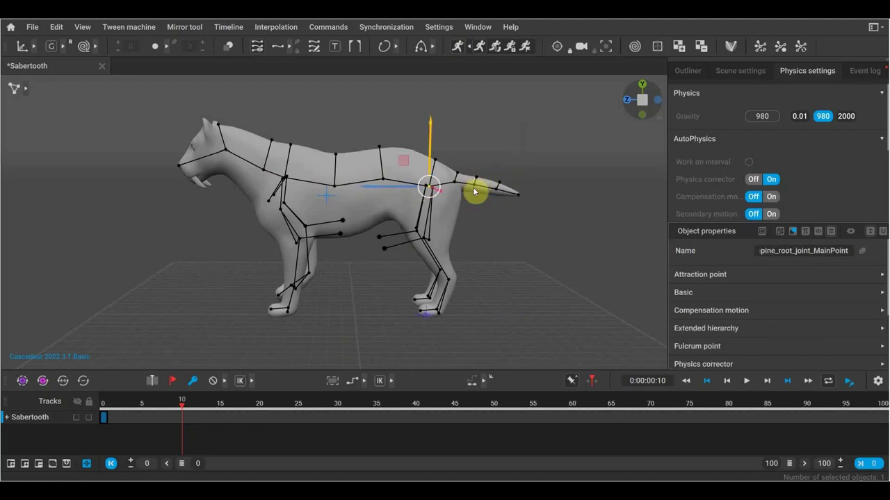
{"action": "left_click_drag", "start_coordinate": [378, 189], "coordinate": [347, 189]}
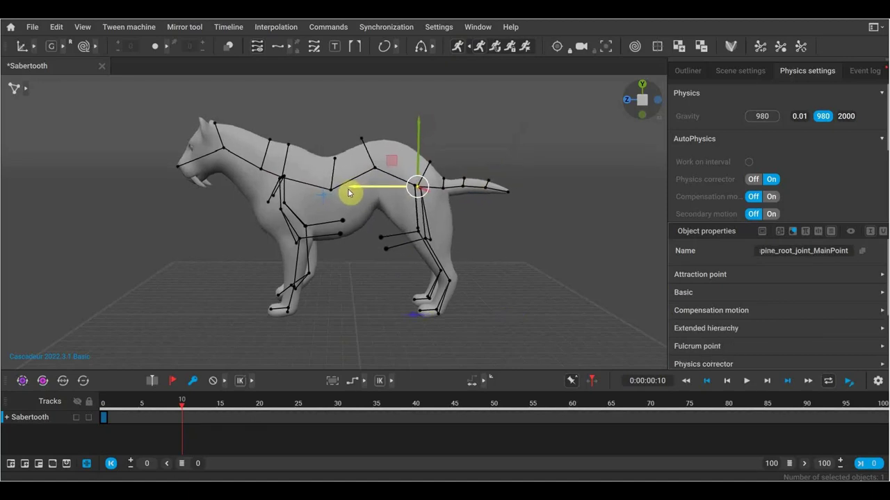
{"action": "key", "text": "ctrl+z"}
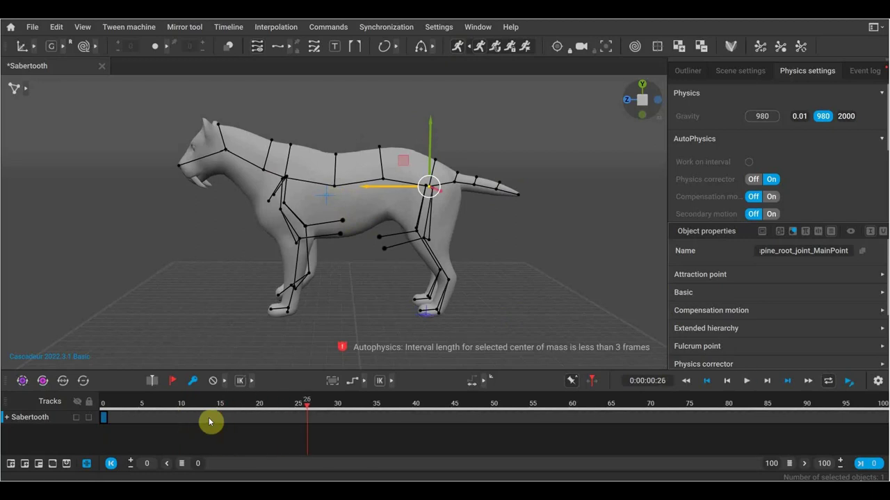
{"action": "left_click", "coordinate": [182, 416]}
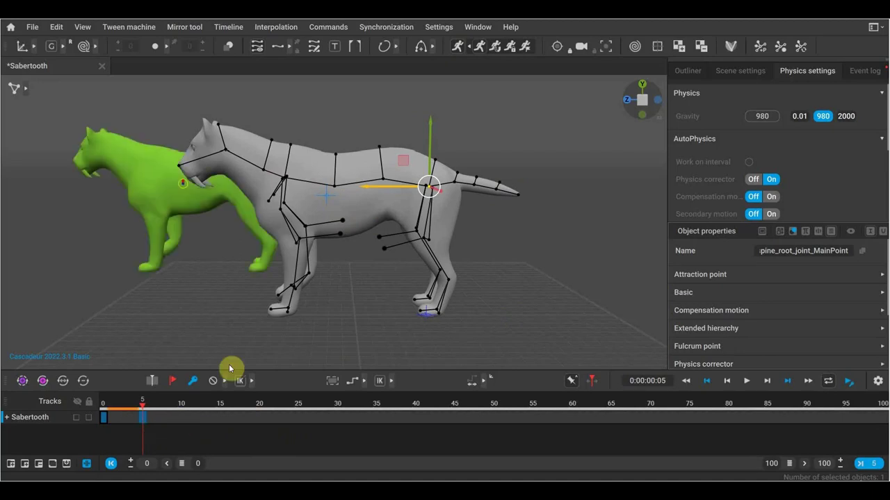
Orbit to a frontal view of the cats, toggle the split viewport, and play the animation.
{"action": "scroll", "coordinate": [271, 264], "scroll_direction": "down", "scroll_amount": 2}
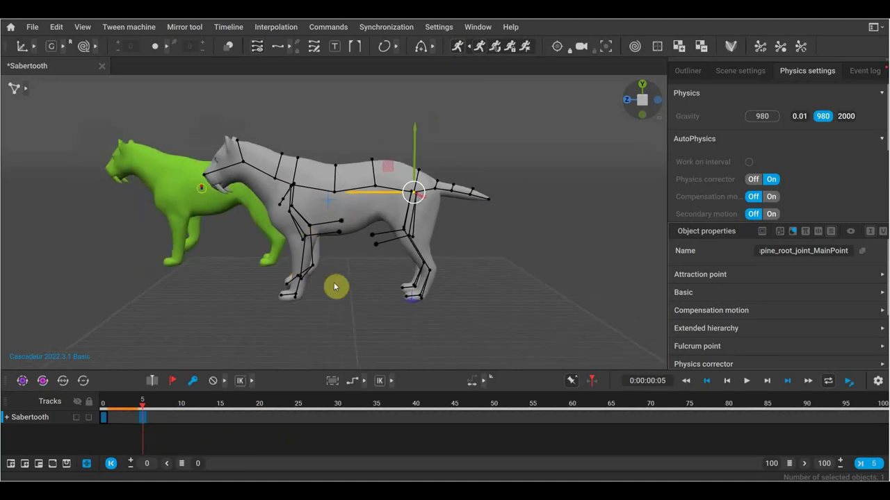
{"action": "right_click_drag", "start_coordinate": [343, 289], "coordinate": [466, 288]}
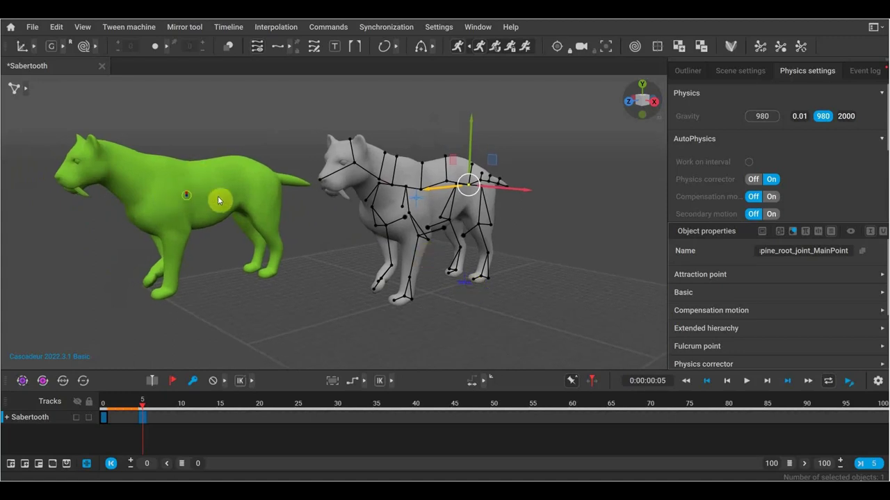
{"action": "key", "text": "ctrl+2"}
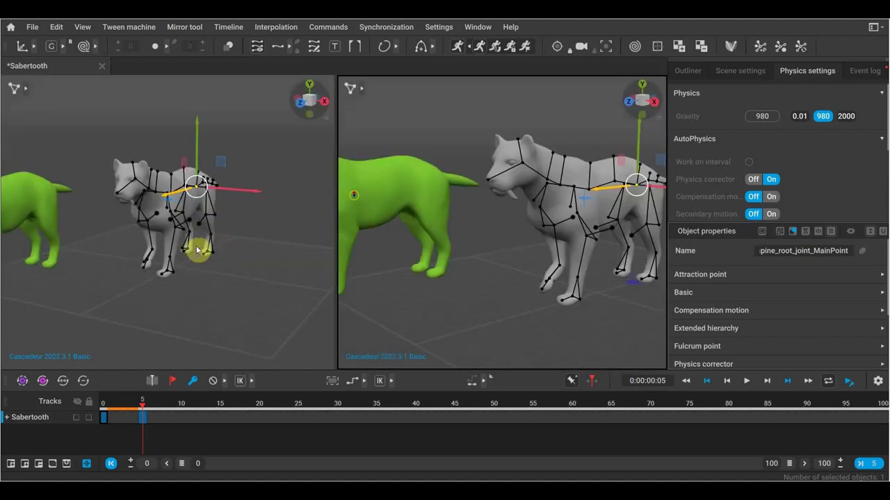
{"action": "key", "text": "ctrl+1"}
{"action": "key", "text": "space"}
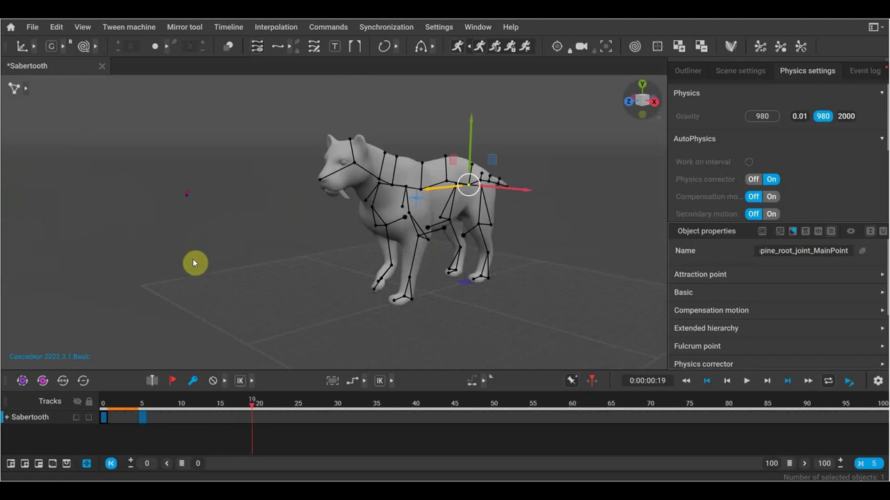
At frame 5, box-select the whole grey sabertooth and lift it upward.
{"action": "left_click", "coordinate": [142, 405]}
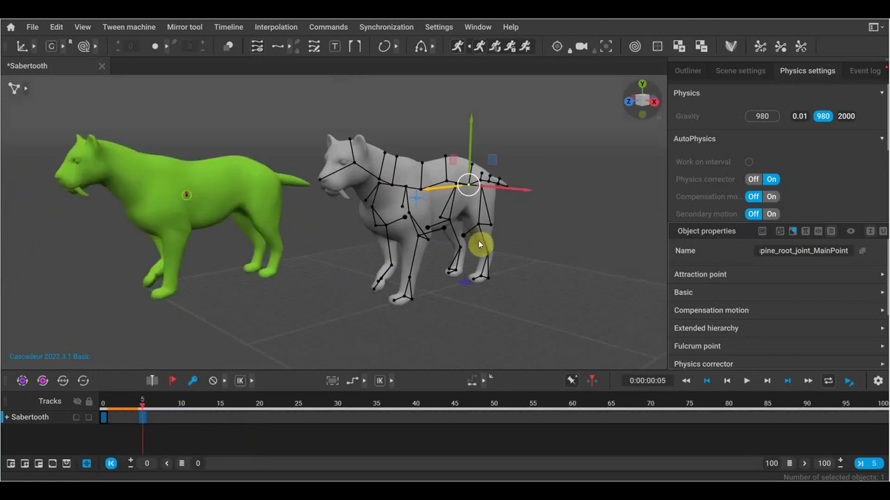
{"action": "left_click_drag", "start_coordinate": [555, 324], "coordinate": [320, 116]}
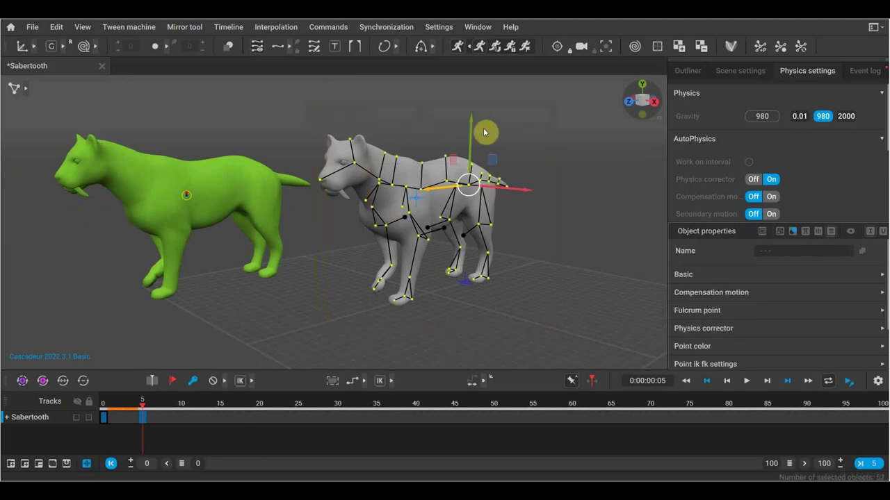
{"action": "left_click_drag", "start_coordinate": [471, 125], "coordinate": [468, 93]}
{"action": "mouse_move", "coordinate": [547, 170]}
{"action": "right_mouse_down"}
{"action": "mouse_move", "coordinate": [584, 224]}
{"action": "mouse_move", "coordinate": [515, 235]}
{"action": "mouse_move", "coordinate": [507, 232]}
{"action": "mouse_move", "coordinate": [510, 209]}
{"action": "right_mouse_up"}
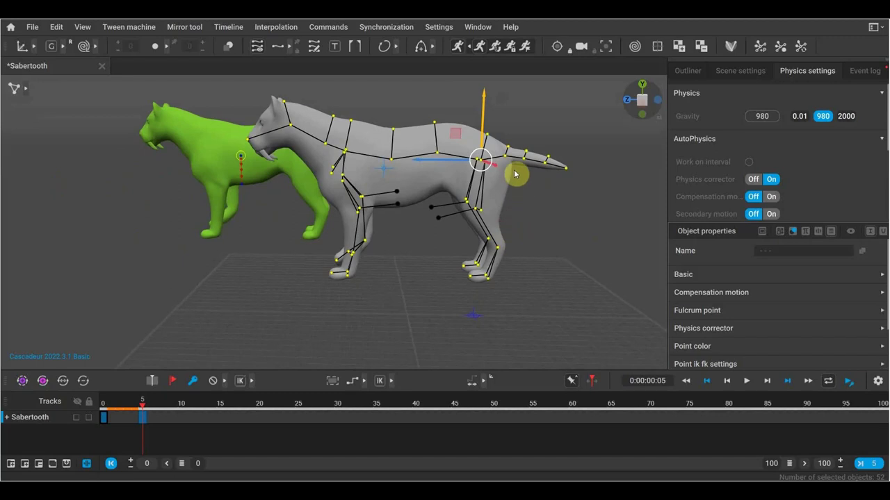
{"action": "mouse_move", "coordinate": [482, 91]}
{"action": "left_mouse_down"}
{"action": "mouse_move", "coordinate": [479, 76]}
{"action": "mouse_move", "coordinate": [482, 87]}
{"action": "left_mouse_up"}
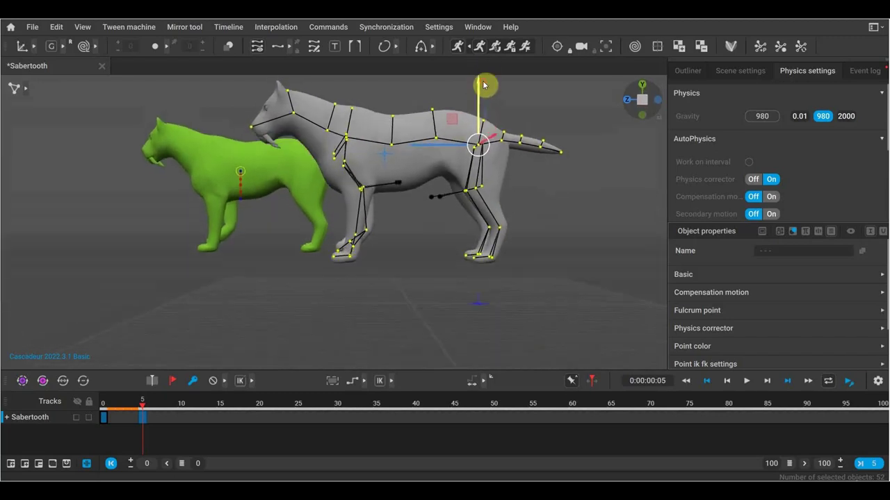
{"action": "right_click_drag", "start_coordinate": [506, 124], "coordinate": [521, 206]}
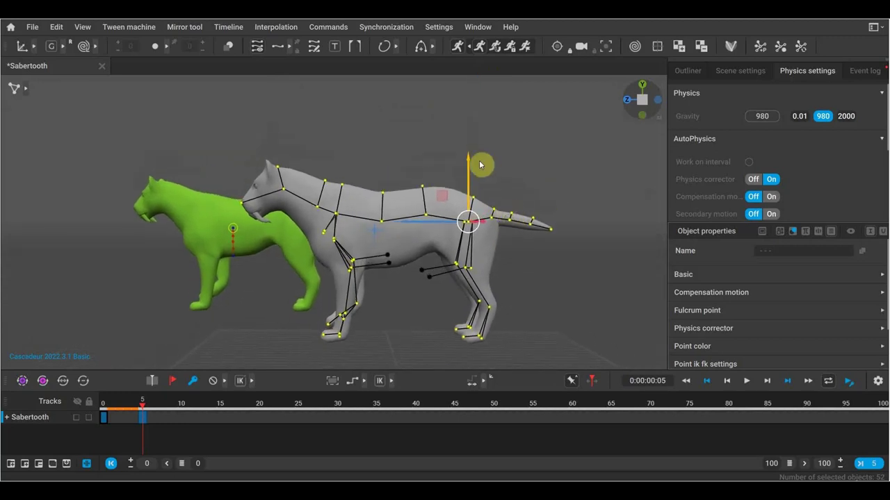
{"action": "left_click_drag", "start_coordinate": [469, 161], "coordinate": [469, 100]}
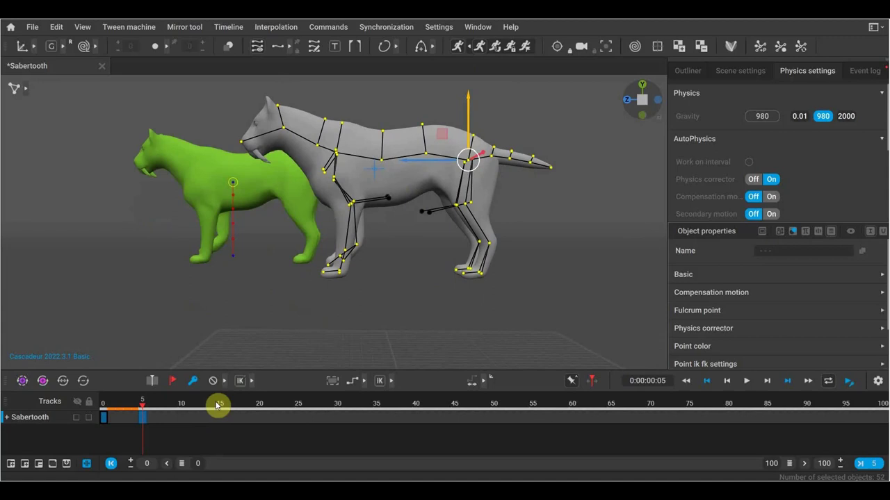
At frame 10, lower the whole sabertooth to create the third key.
{"action": "left_click", "coordinate": [182, 407]}
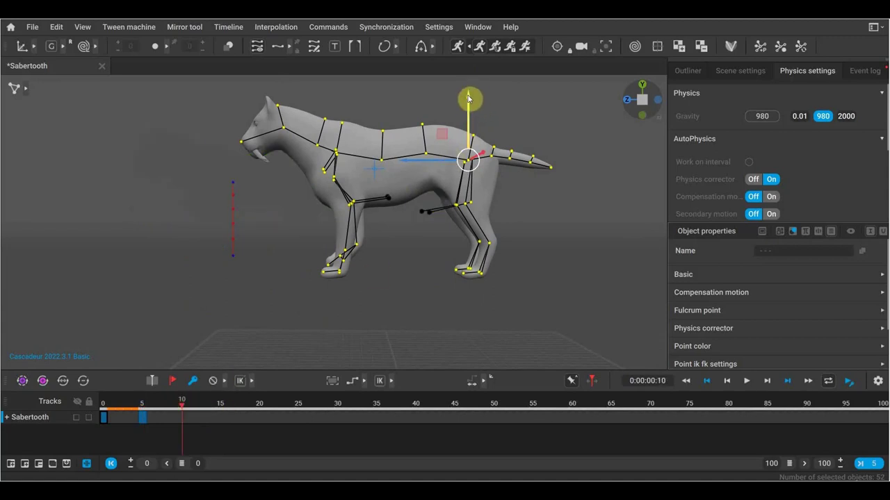
{"action": "left_click_drag", "start_coordinate": [468, 99], "coordinate": [454, 219]}
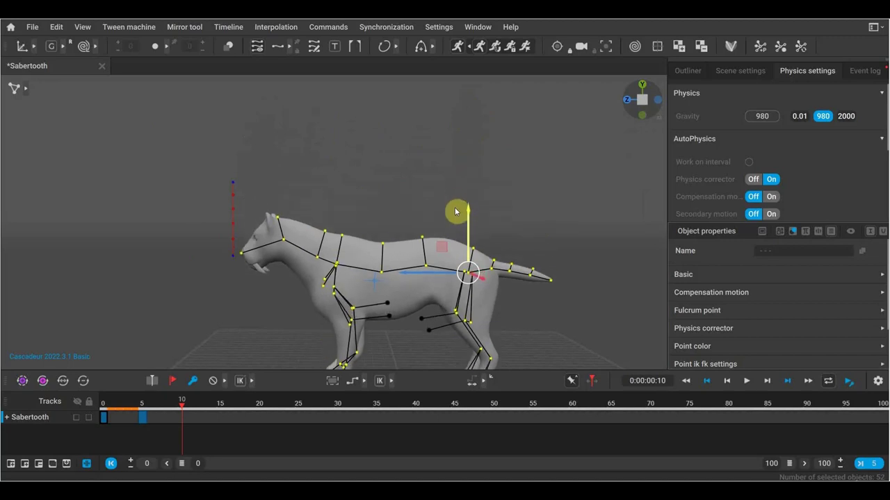
{"action": "key", "text": "ctrl+z"}
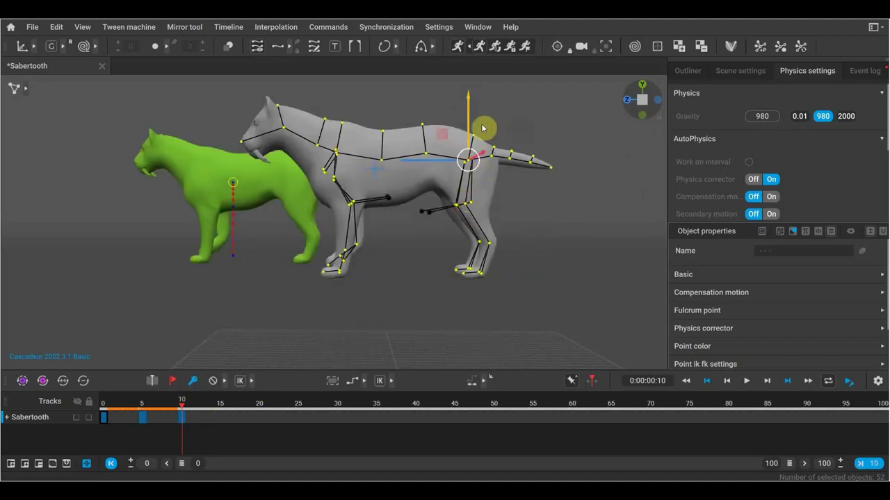
{"action": "left_click_drag", "start_coordinate": [470, 101], "coordinate": [469, 221]}
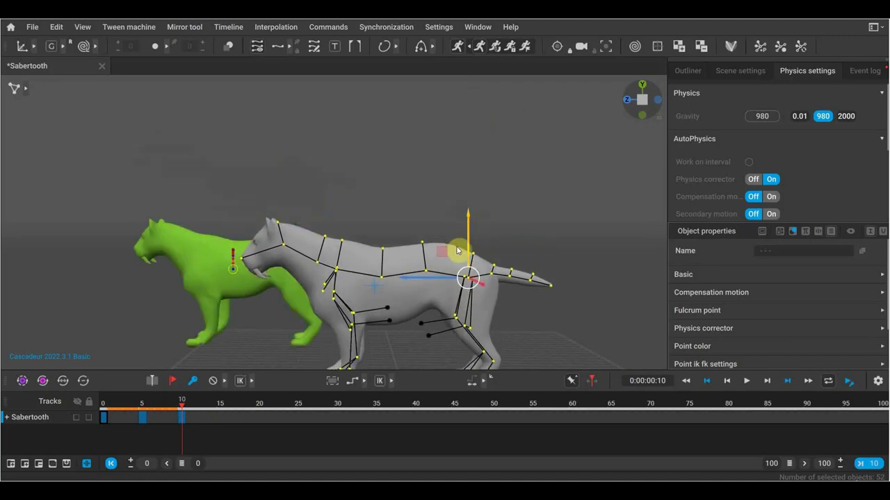
{"action": "scroll", "coordinate": [480, 266], "scroll_direction": "down", "scroll_amount": 2}
{"action": "scroll", "coordinate": [545, 272], "scroll_direction": "down", "scroll_amount": 1}
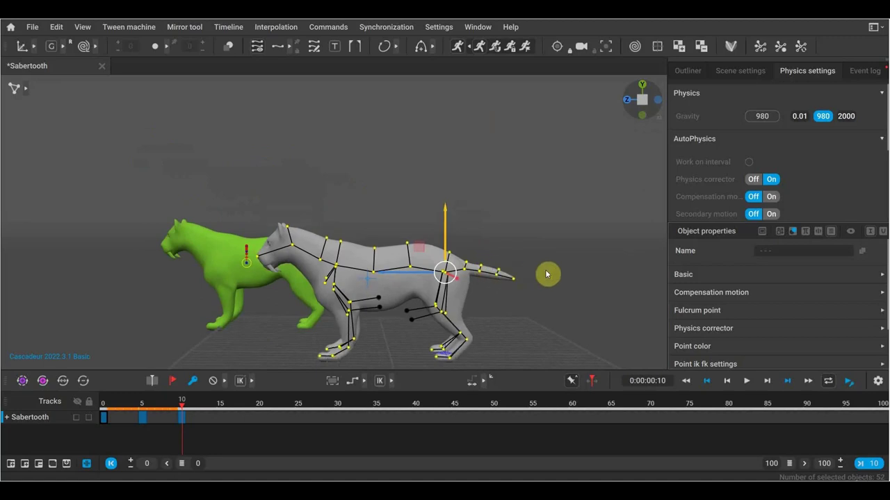
{"action": "scroll", "coordinate": [539, 265], "scroll_direction": "up", "scroll_amount": 1}
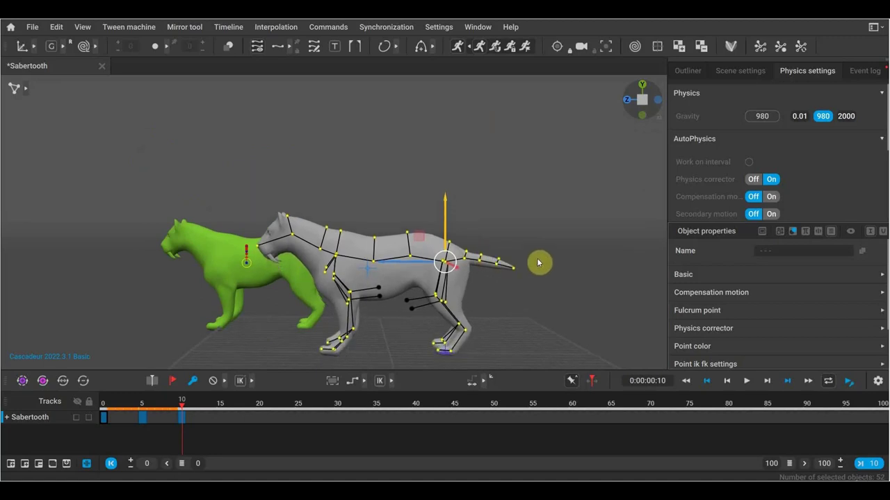
{"action": "left_click_drag", "start_coordinate": [538, 262], "coordinate": [540, 271]}
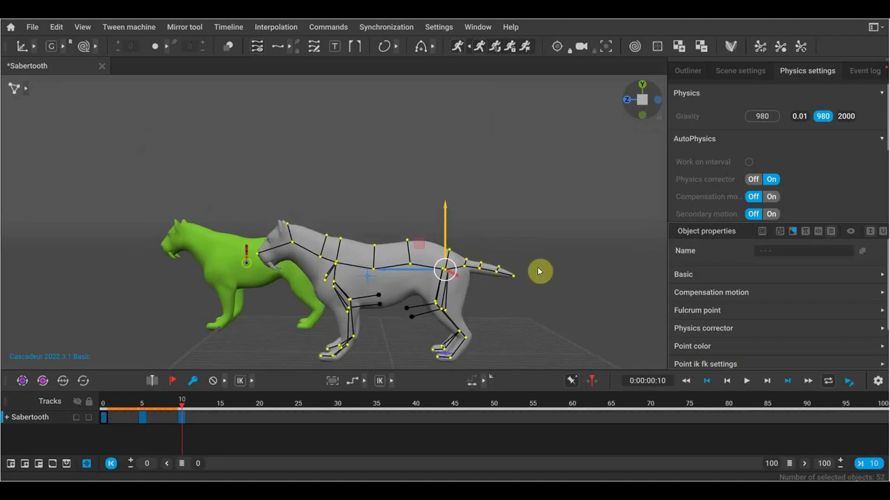
{"action": "right_click_drag", "start_coordinate": [517, 315], "coordinate": [609, 312]}
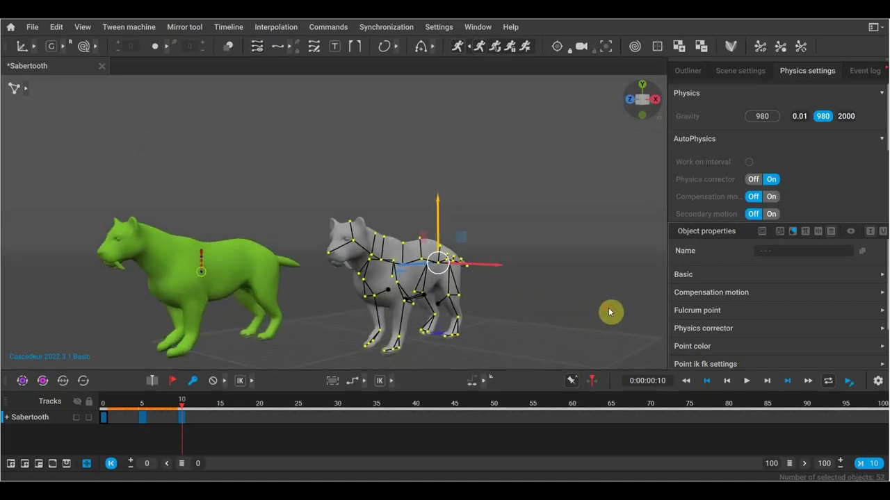
Scrub frames 1–11 to review the jump, then adjust the sabertooth's height at frame 10.
{"action": "left_click", "coordinate": [167, 406]}
{"action": "mouse_move", "coordinate": [166, 406]}
{"action": "left_mouse_down"}
{"action": "mouse_move", "coordinate": [94, 401]}
{"action": "mouse_move", "coordinate": [188, 405]}
{"action": "mouse_move", "coordinate": [144, 391]}
{"action": "mouse_move", "coordinate": [178, 399]}
{"action": "mouse_move", "coordinate": [178, 408]}
{"action": "left_mouse_up"}
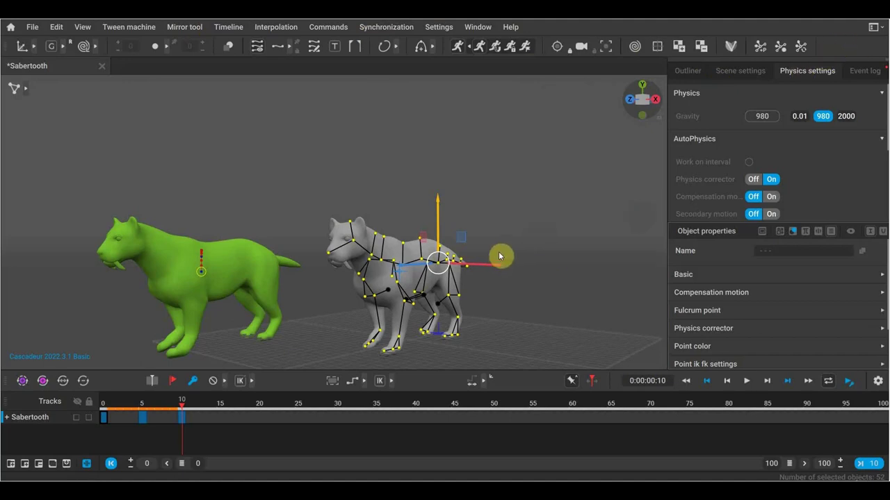
{"action": "mouse_move", "coordinate": [439, 202]}
{"action": "left_mouse_down"}
{"action": "mouse_move", "coordinate": [450, 201]}
{"action": "mouse_move", "coordinate": [458, 215]}
{"action": "mouse_move", "coordinate": [454, 201]}
{"action": "left_mouse_up"}
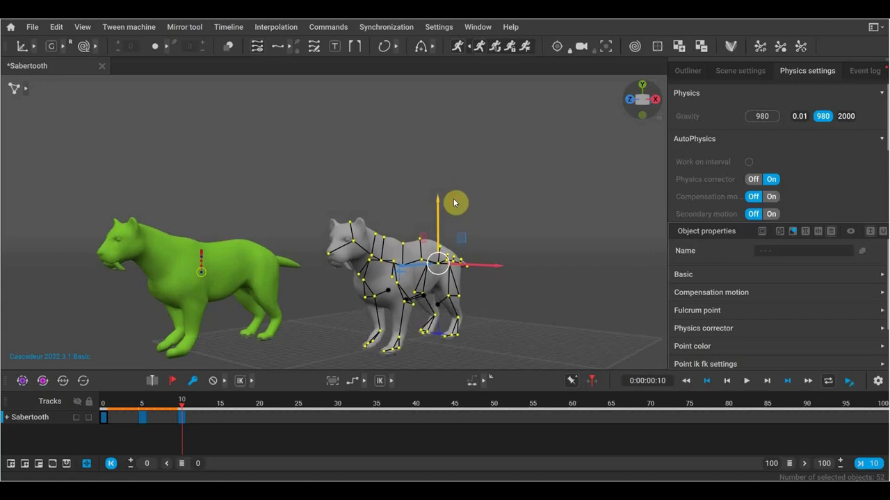
{"action": "left_click_drag", "start_coordinate": [453, 202], "coordinate": [441, 178]}
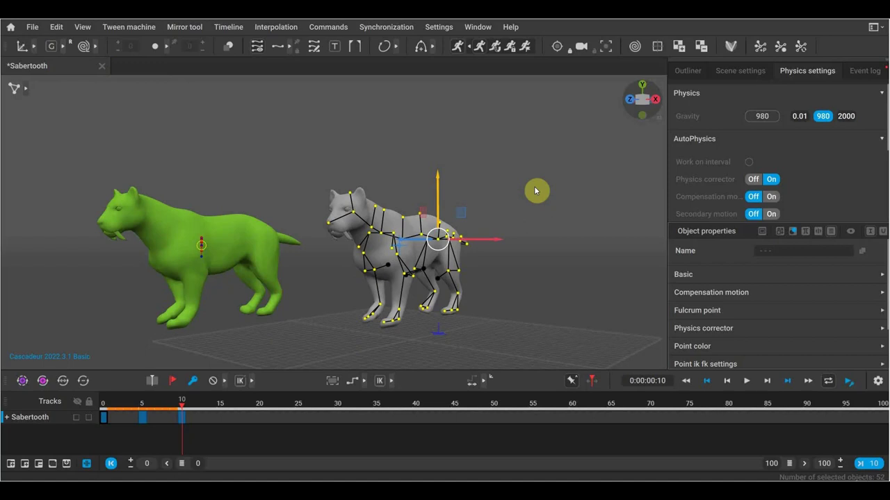
{"action": "mouse_move", "coordinate": [438, 180]}
{"action": "left_mouse_down"}
{"action": "mouse_move", "coordinate": [438, 171]}
{"action": "mouse_move", "coordinate": [440, 208]}
{"action": "left_mouse_up"}
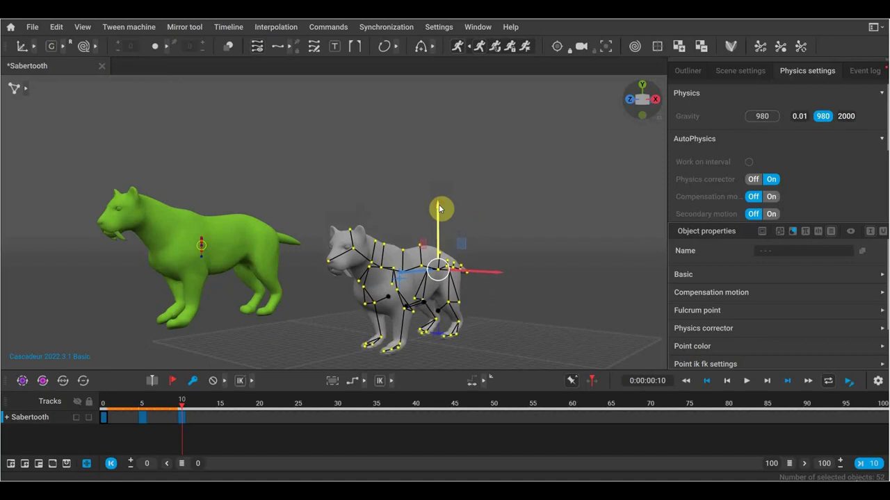